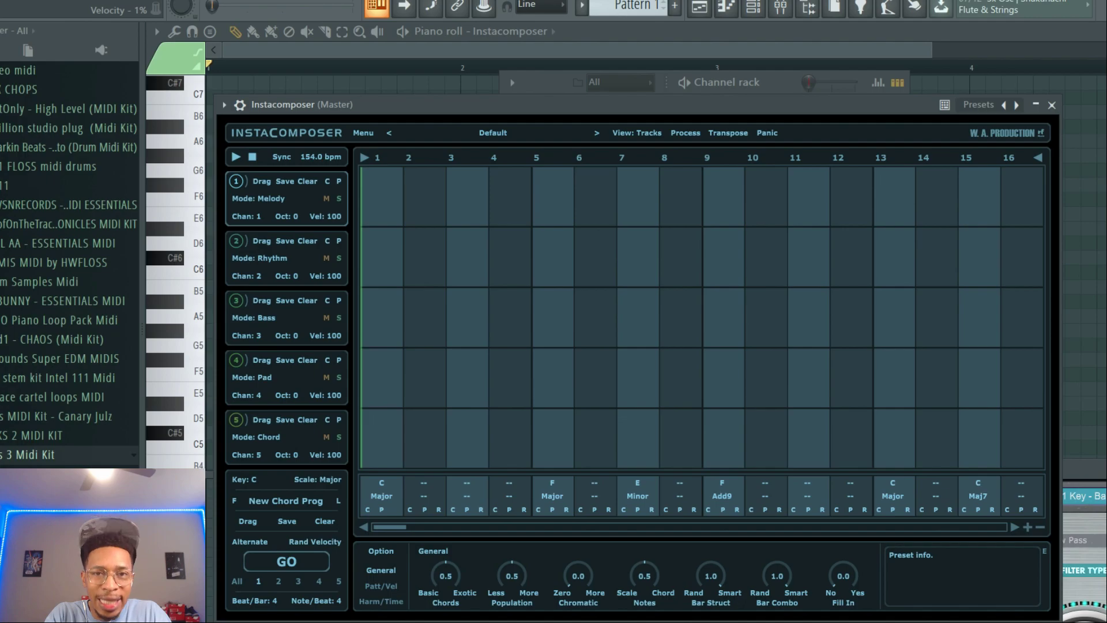
# Load the Am-(Am-G-F-Em) factory preset in Instacomposer
pyautogui.click(499, 132)
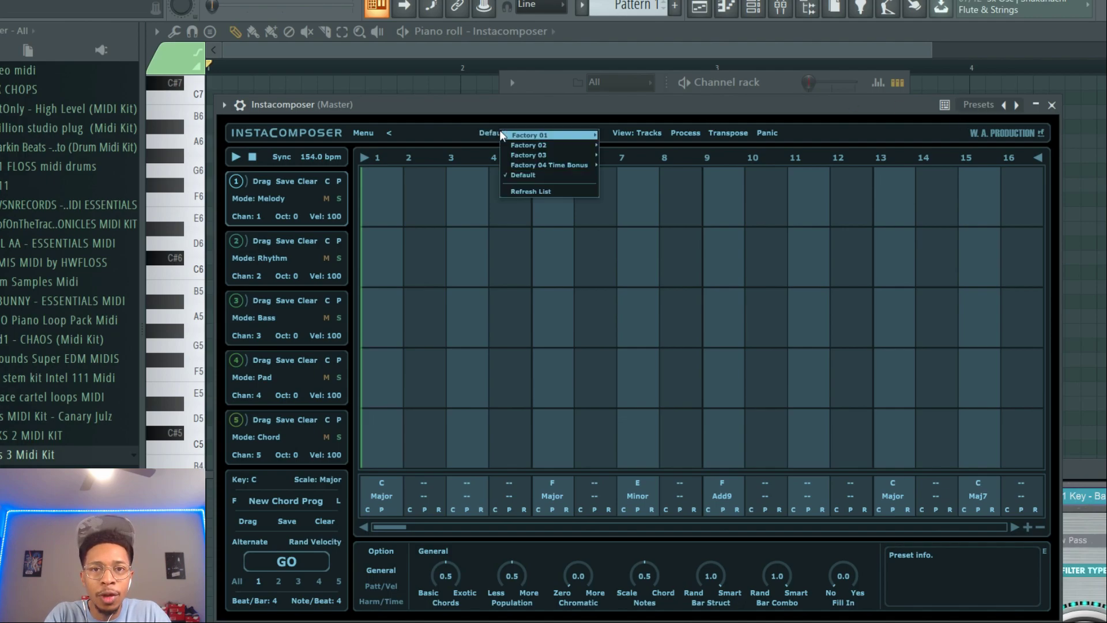
pyautogui.moveTo(500, 134)
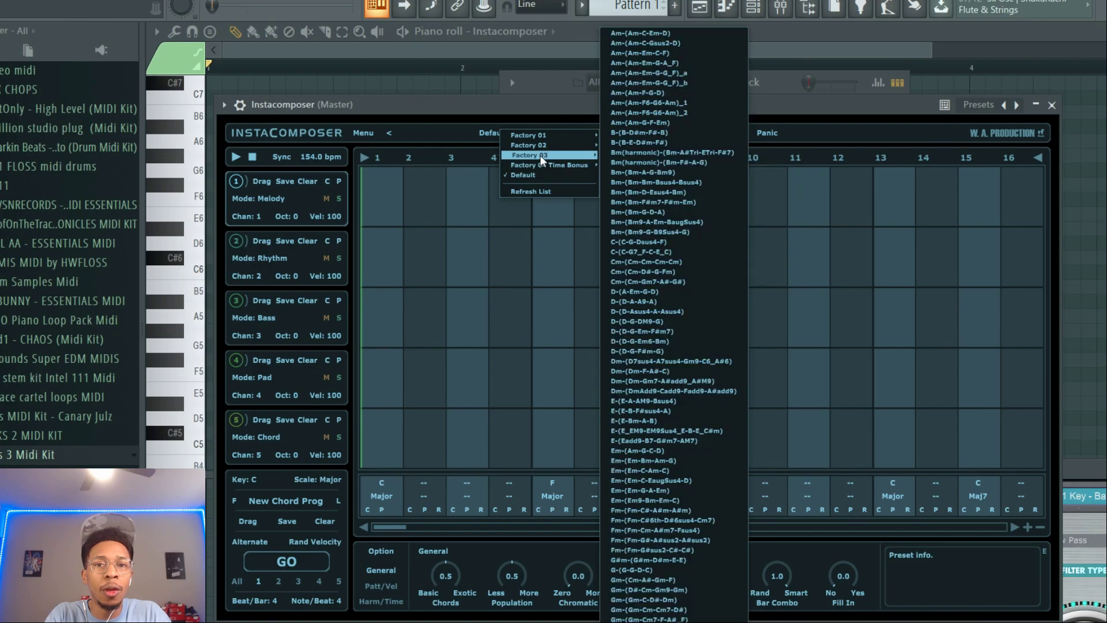
pyautogui.click(647, 123)
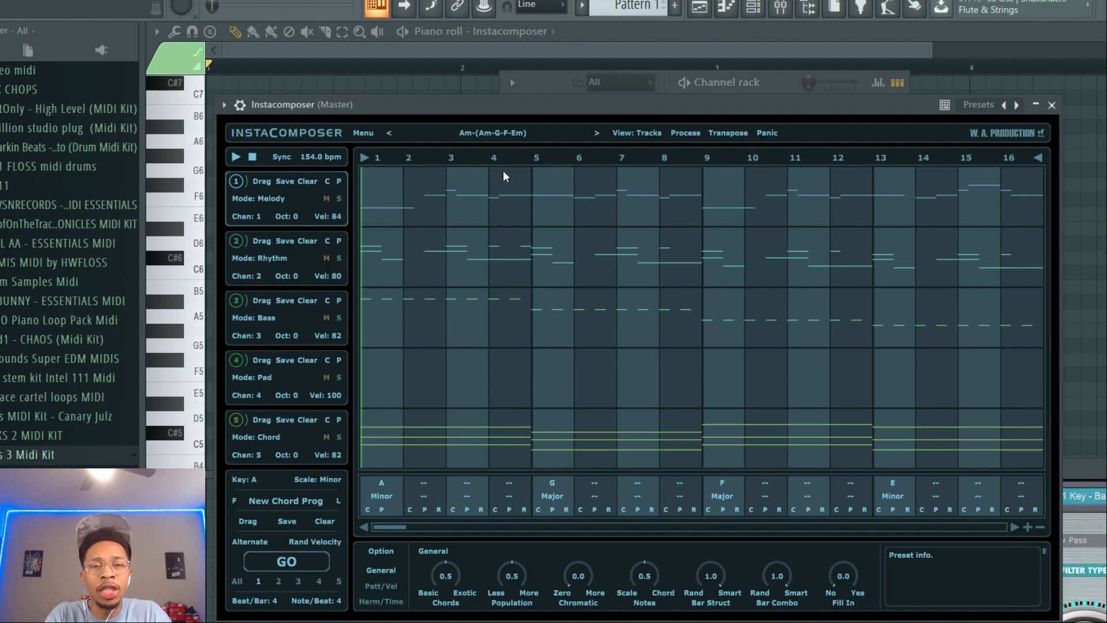
# Arrange the Instacomposer and Channel rack windows side by side so the track controls and instrument channels are both reachable
pyautogui.moveTo(636, 103); pyautogui.dragTo(483, 100)
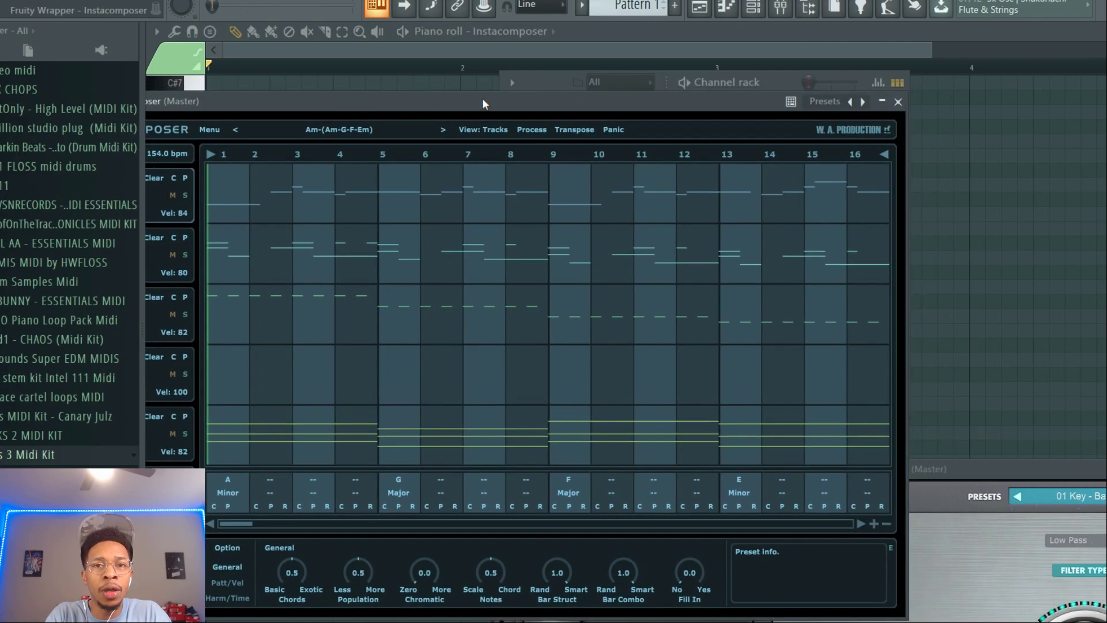
pyautogui.moveTo(552, 84); pyautogui.dragTo(954, 123)
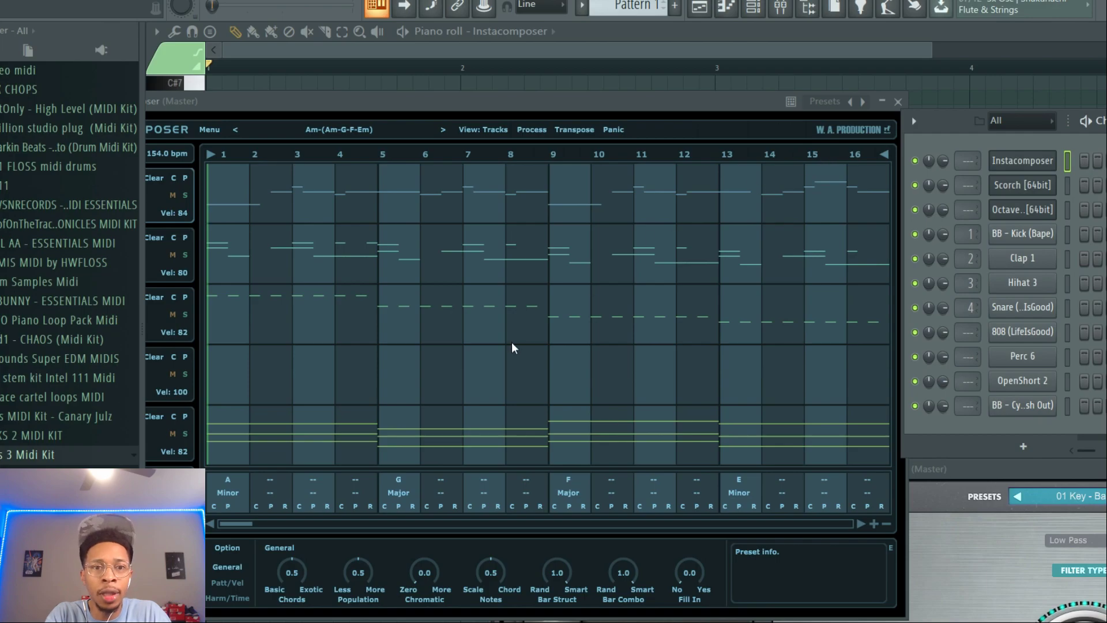
pyautogui.moveTo(344, 100); pyautogui.dragTo(418, 98)
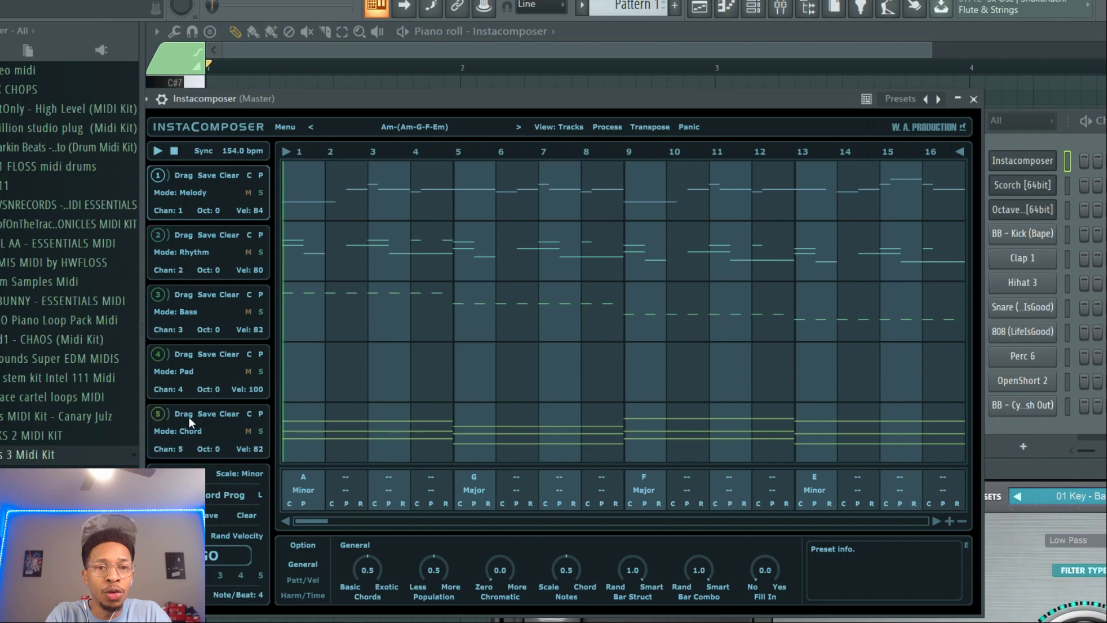
# Copy Instacomposer's Chord track as MIDI onto the Scorch channel and audition the pattern
pyautogui.moveTo(191, 414); pyautogui.dragTo(1019, 186)
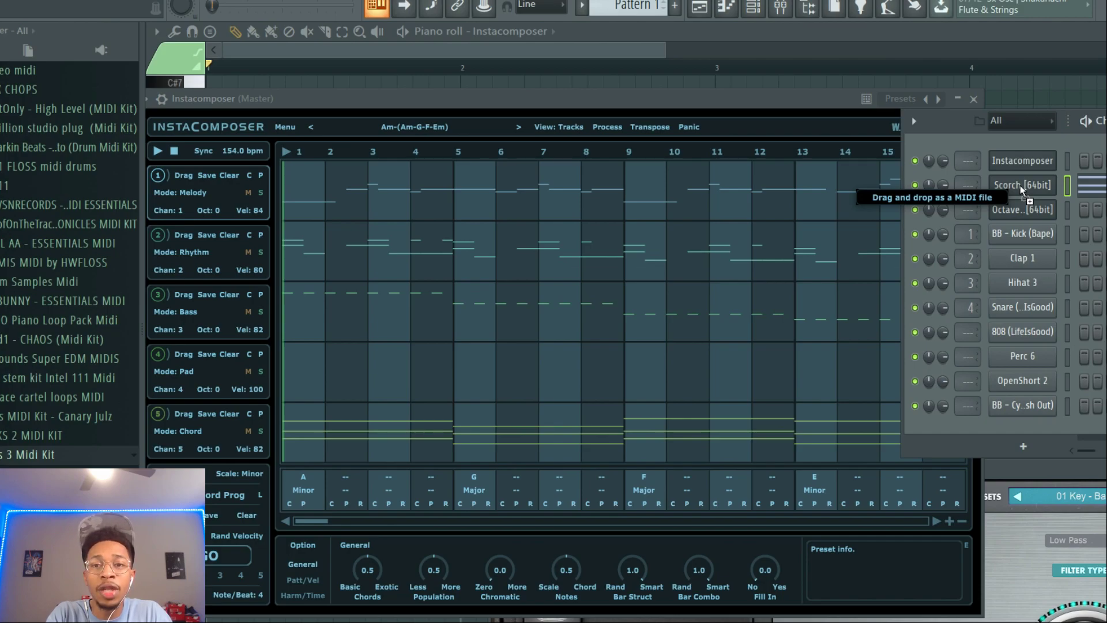
pyautogui.press('space')
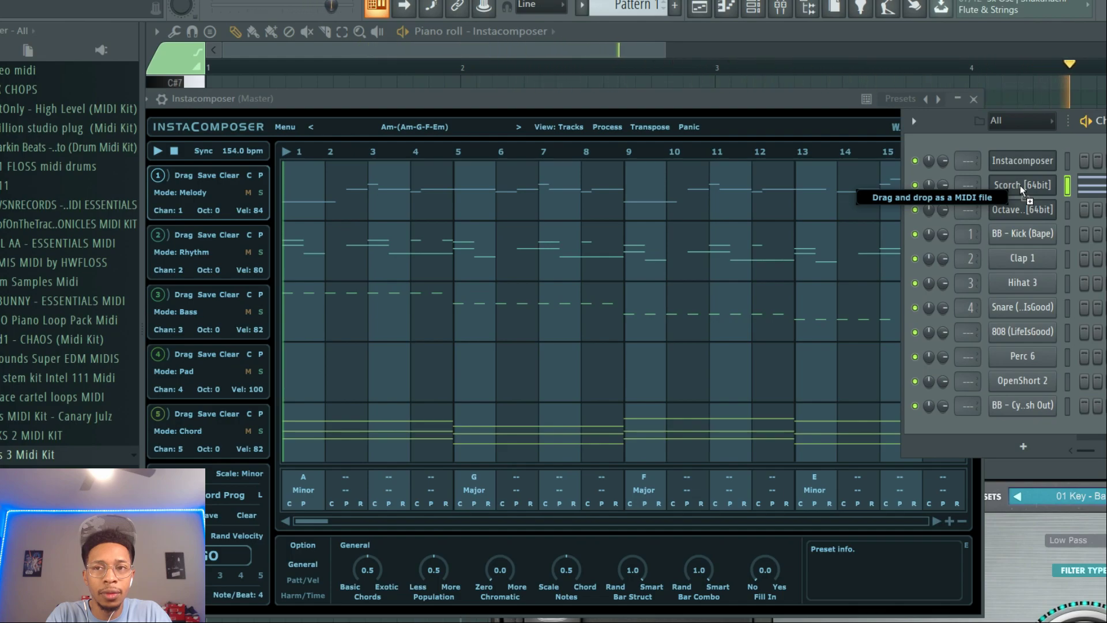
pyautogui.press('space')
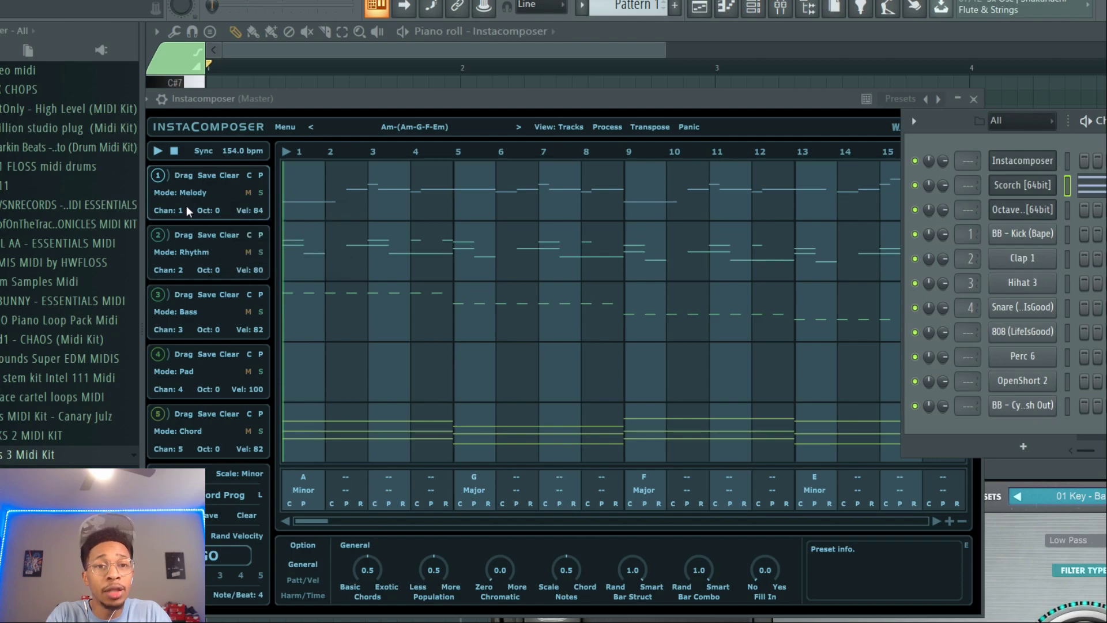
# Copy Instacomposer's Melody track as MIDI onto the Octave channel and audition it with the XP3 - Bell - Mamba preset
pyautogui.moveTo(184, 174); pyautogui.dragTo(1029, 212)
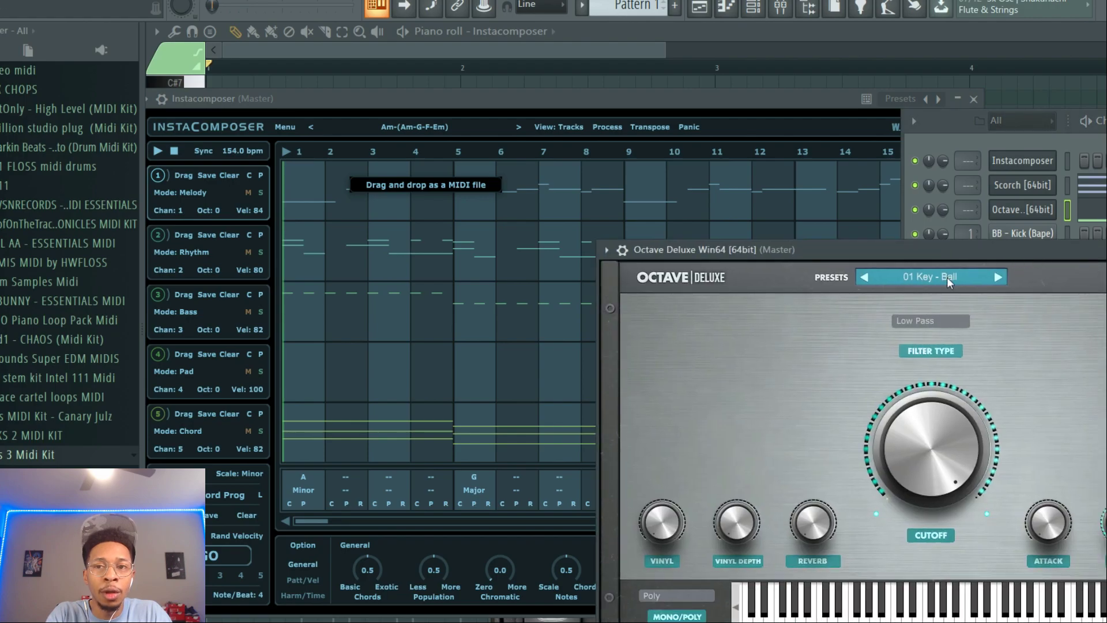
pyautogui.click(946, 277)
pyautogui.scroll(-3, 702, 483)
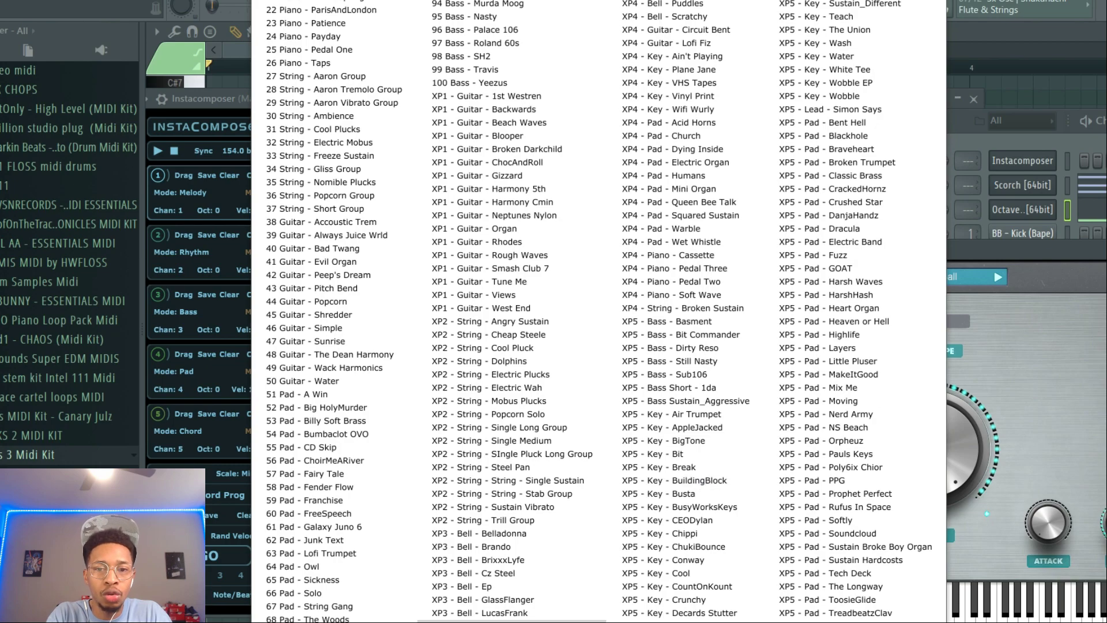
pyautogui.click(513, 622)
pyautogui.press('space')
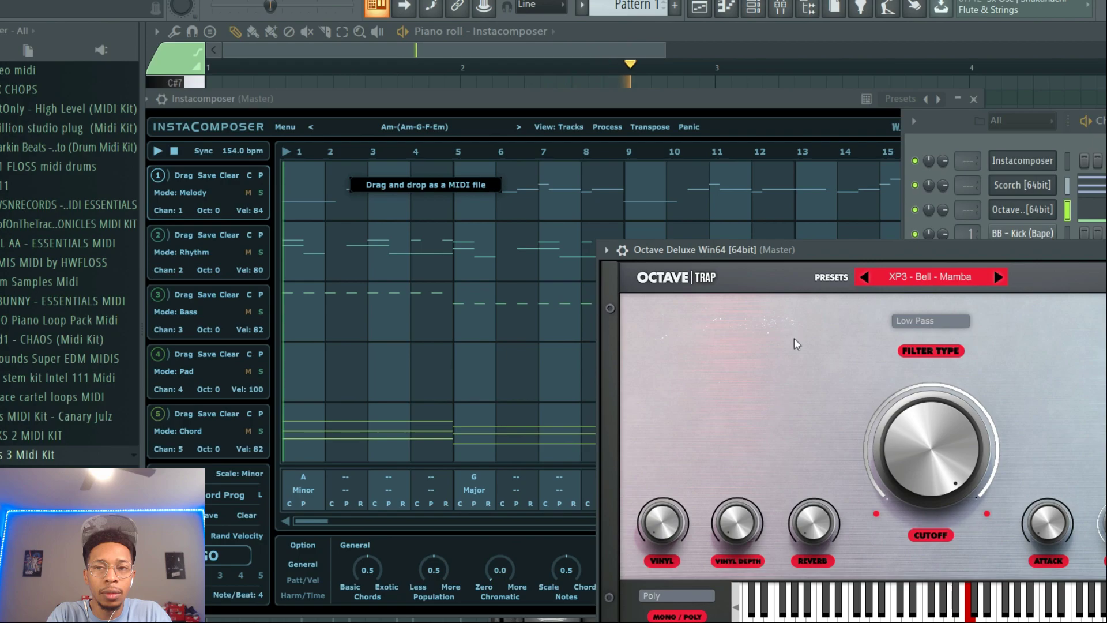
# Switch the Octave instrument to the 31 String - Cool Plucks preset and audition the melody
pyautogui.click(937, 284)
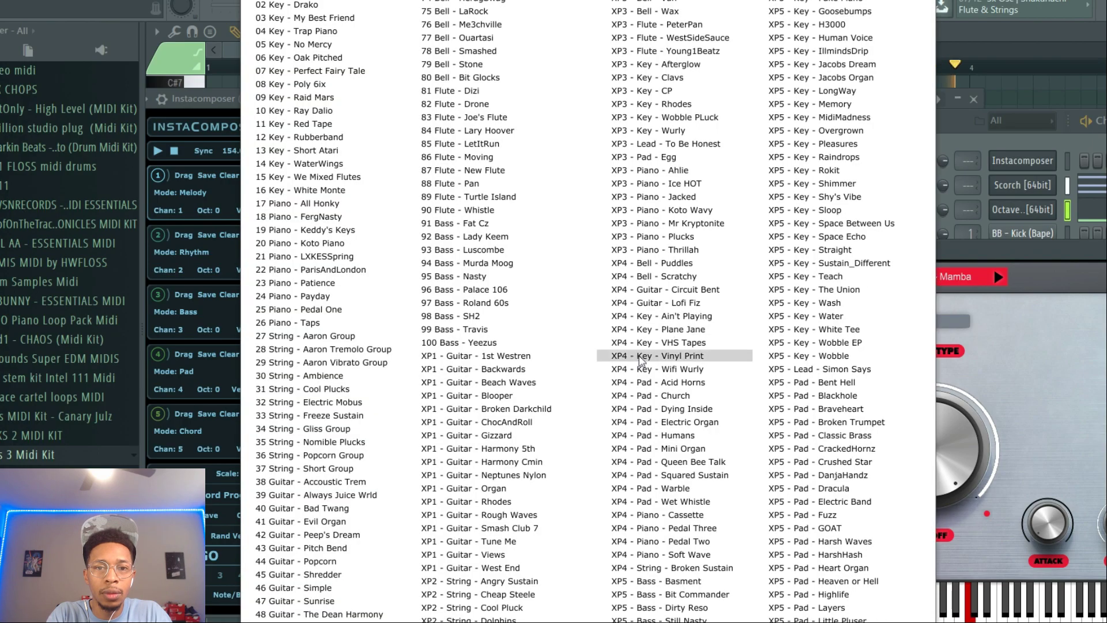
pyautogui.click(317, 390)
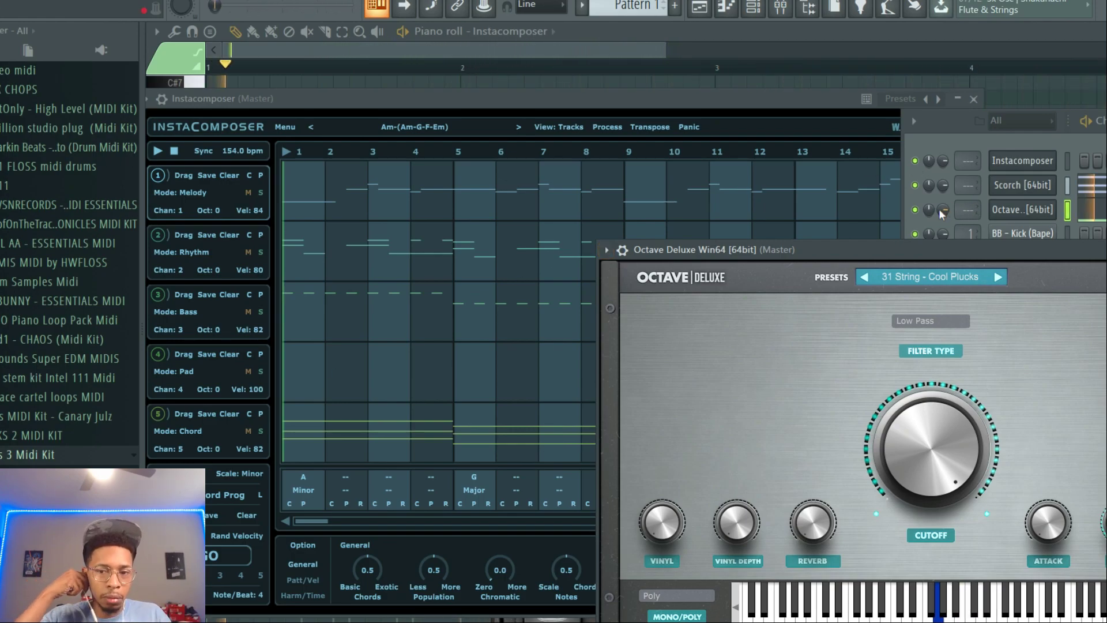
pyautogui.press('space')
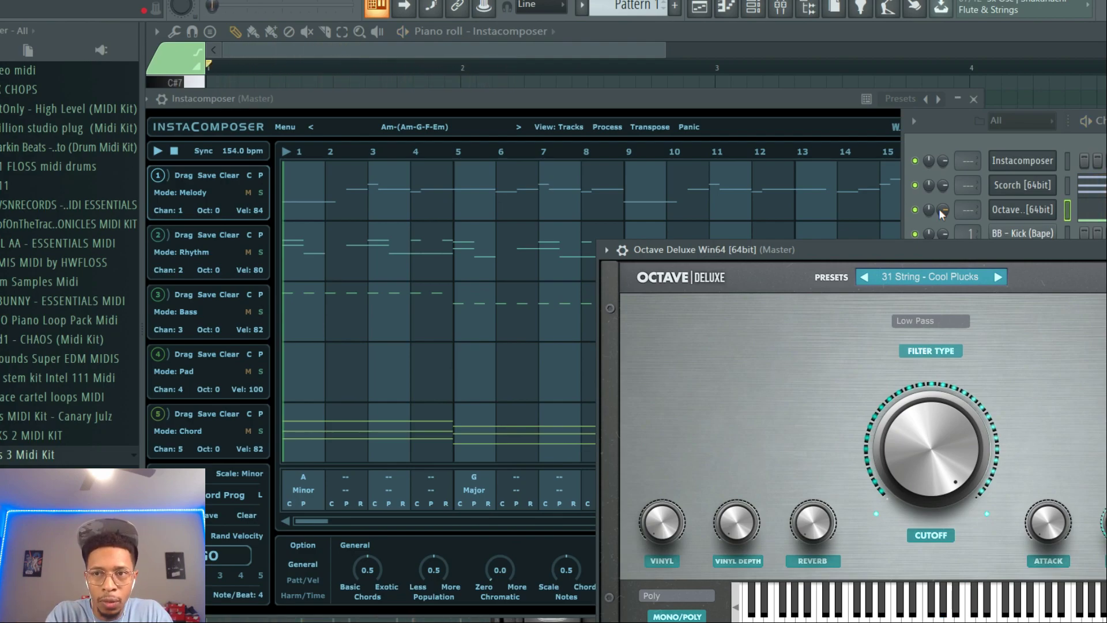
# Move the Octave window clear of the Channel rack and clone the Octave channel
pyautogui.moveTo(911, 248); pyautogui.dragTo(989, 345)
pyautogui.rightClick(1008, 205)
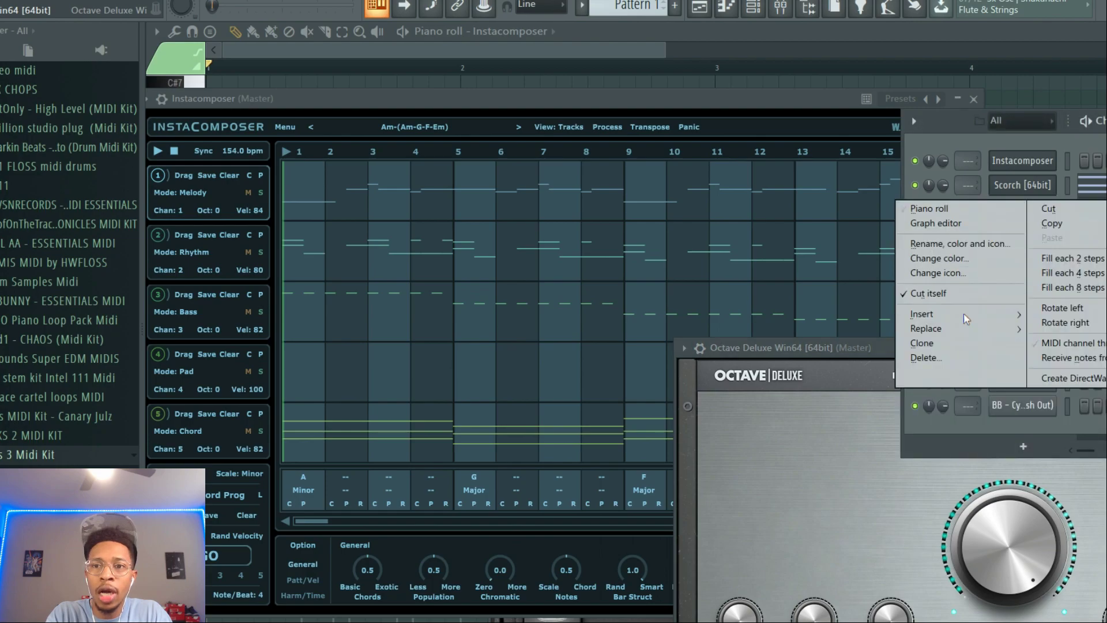
pyautogui.click(956, 345)
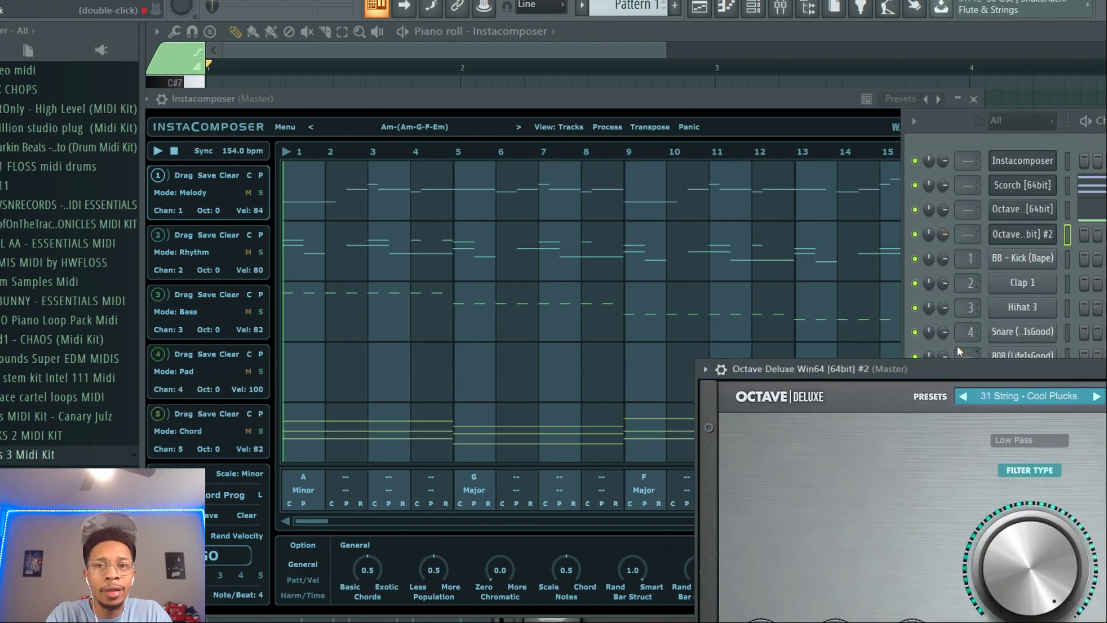
# Load the XP4 - Pad - Wet Whistle preset on Octave #2 and copy Instacomposer's Rhythm track onto that channel as MIDI
pyautogui.click(1011, 395)
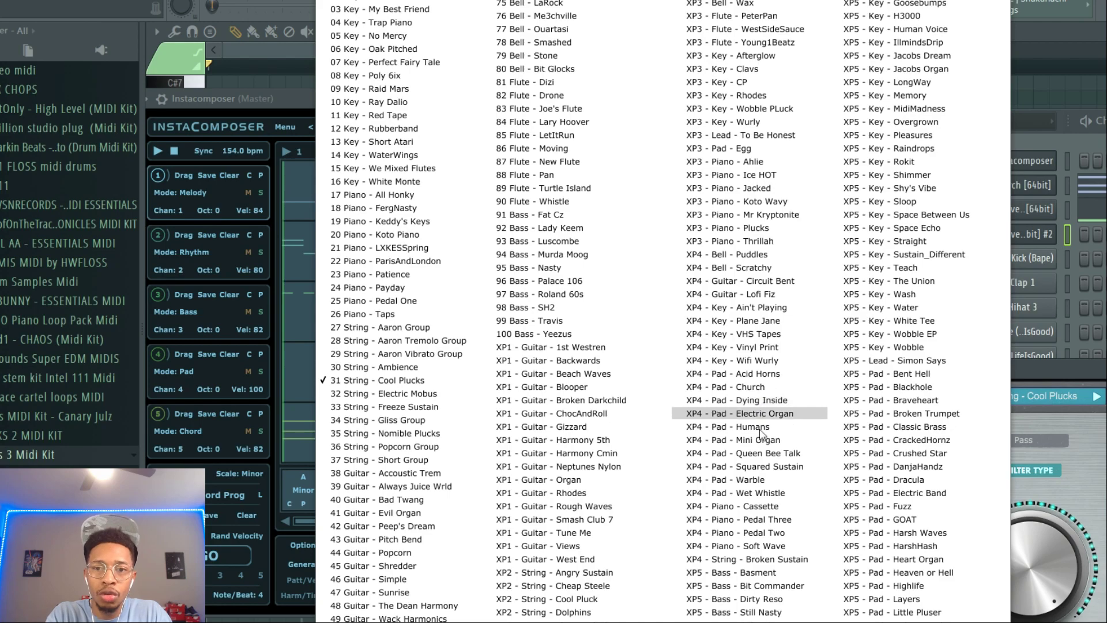
pyautogui.click(760, 493)
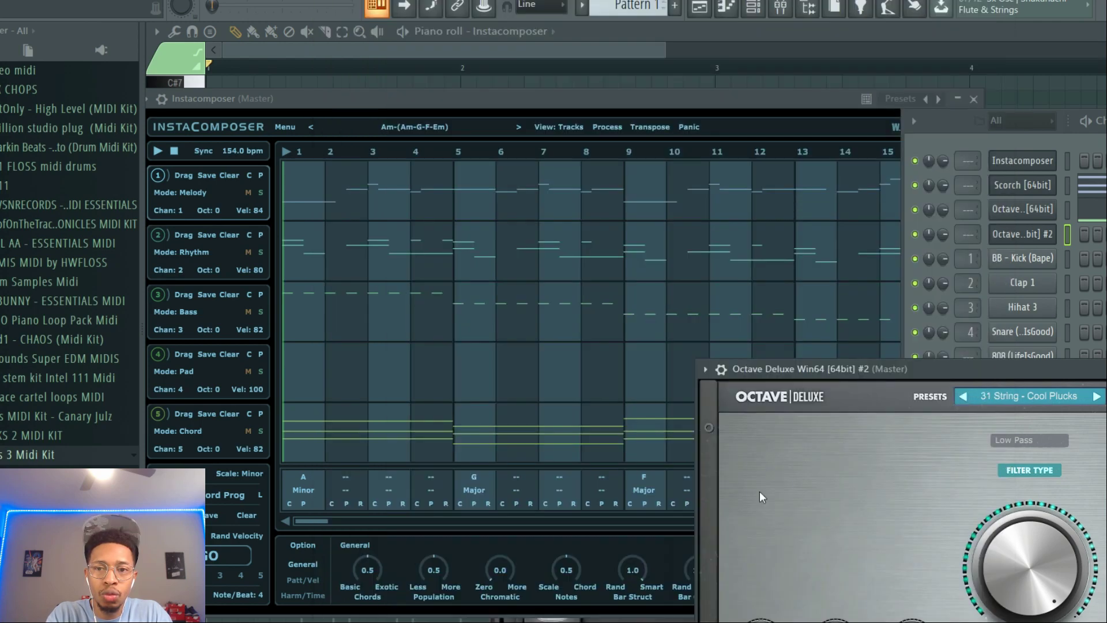
pyautogui.moveTo(185, 233); pyautogui.dragTo(1031, 230)
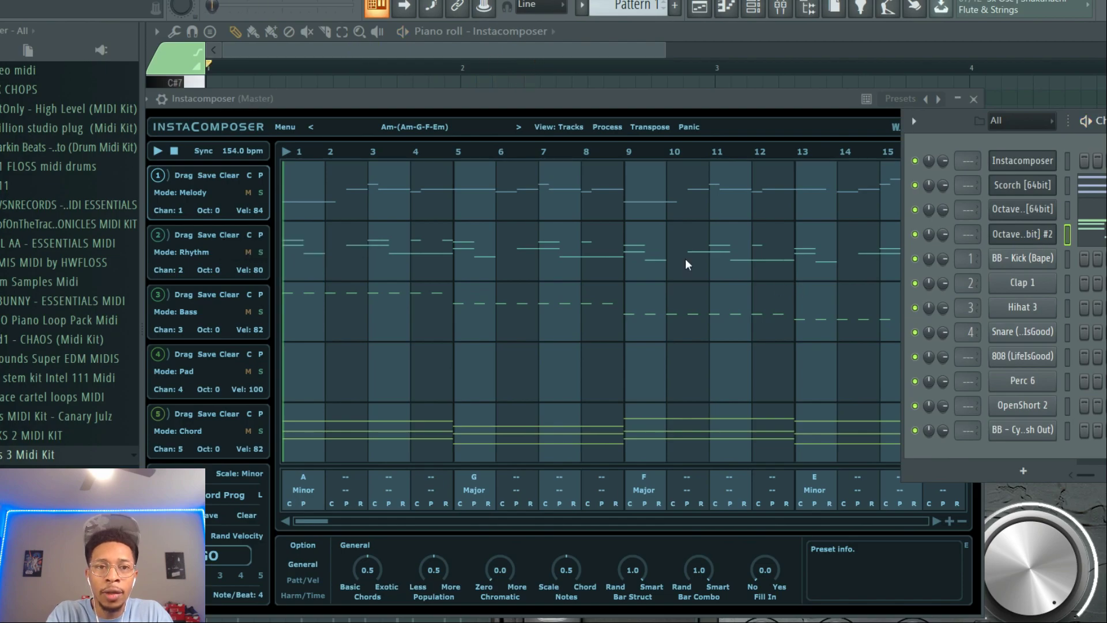
pyautogui.click(215, 314)
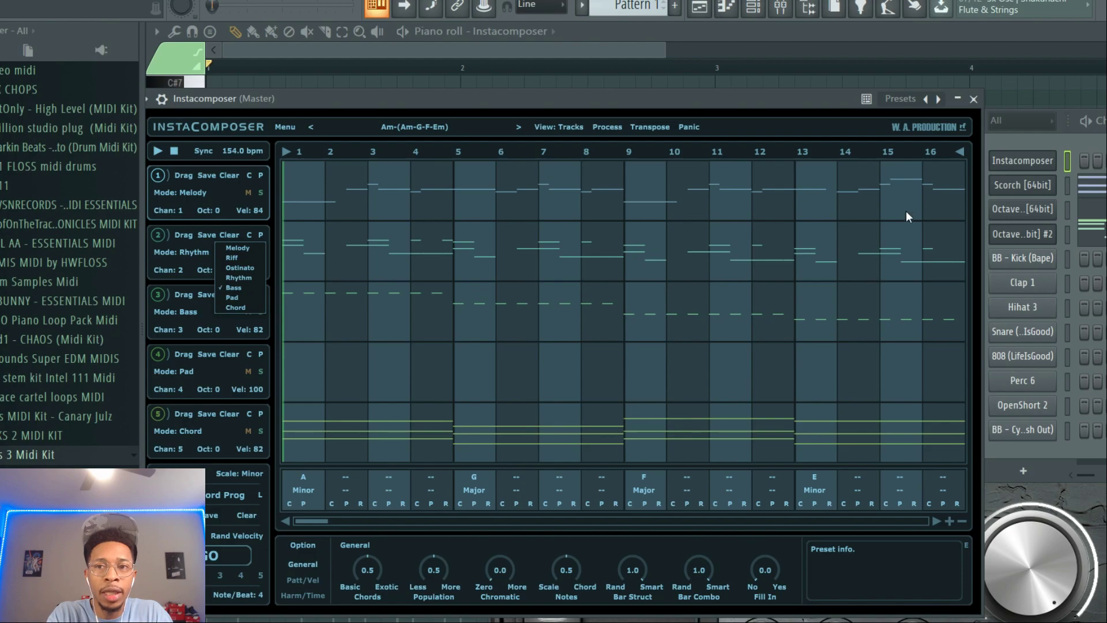
# Clone the Octave #2 channel and move the new instrument window into full view
pyautogui.rightClick(1020, 234)
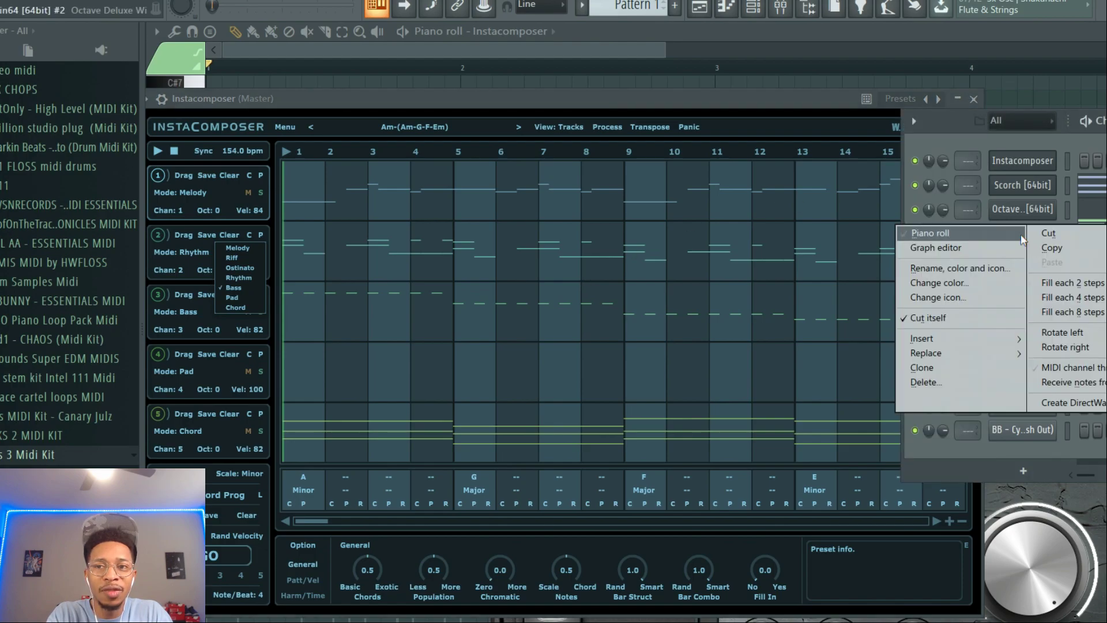
pyautogui.click(954, 369)
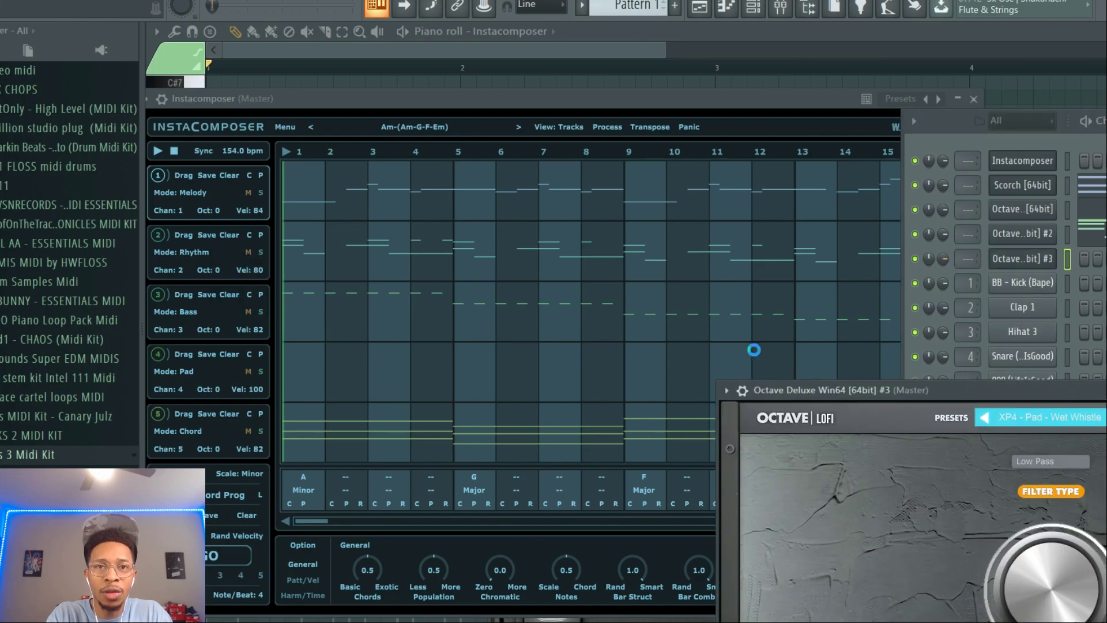
pyautogui.moveTo(997, 391); pyautogui.dragTo(804, 173)
# Browse the preset list of Octave #3 for a bass sound and close it without choosing one
pyautogui.click(832, 198)
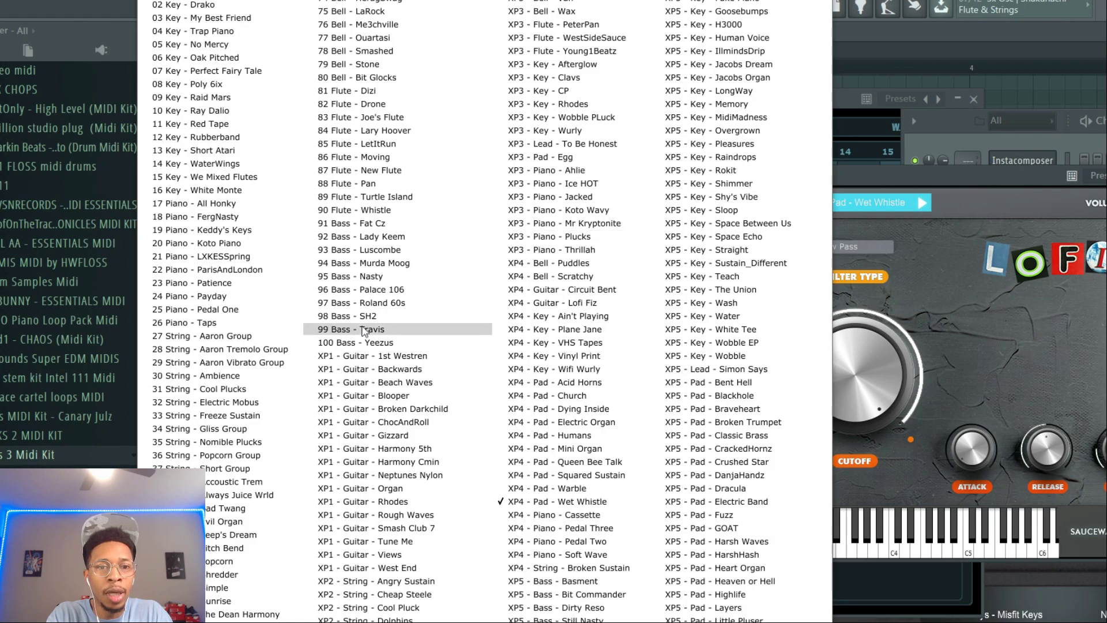
pyautogui.scroll(-6, 362, 330)
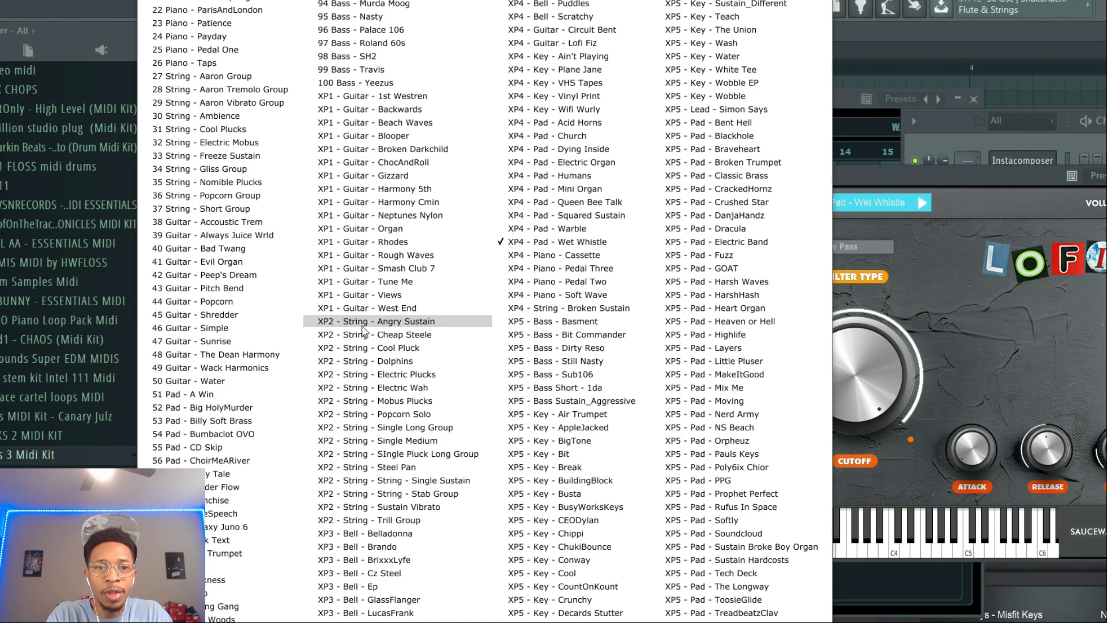
pyautogui.scroll(6, 363, 330)
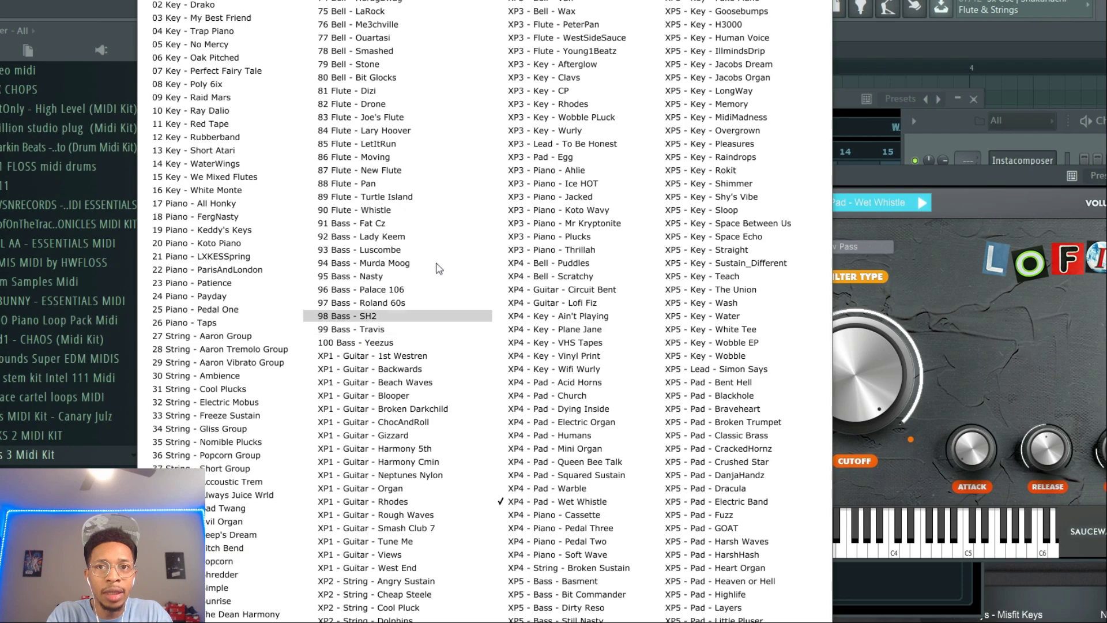
pyautogui.click(947, 146)
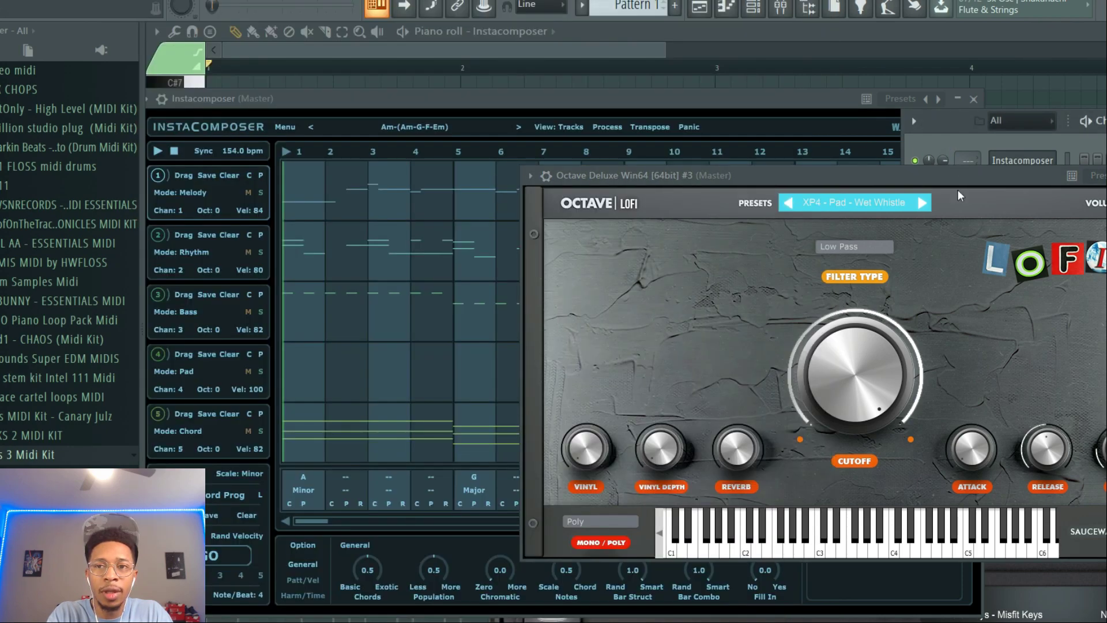
# Add a SubLabXL instrument channel and move the plugin windows clear of Instacomposer and the Channel rack
pyautogui.moveTo(955, 179); pyautogui.dragTo(951, 410)
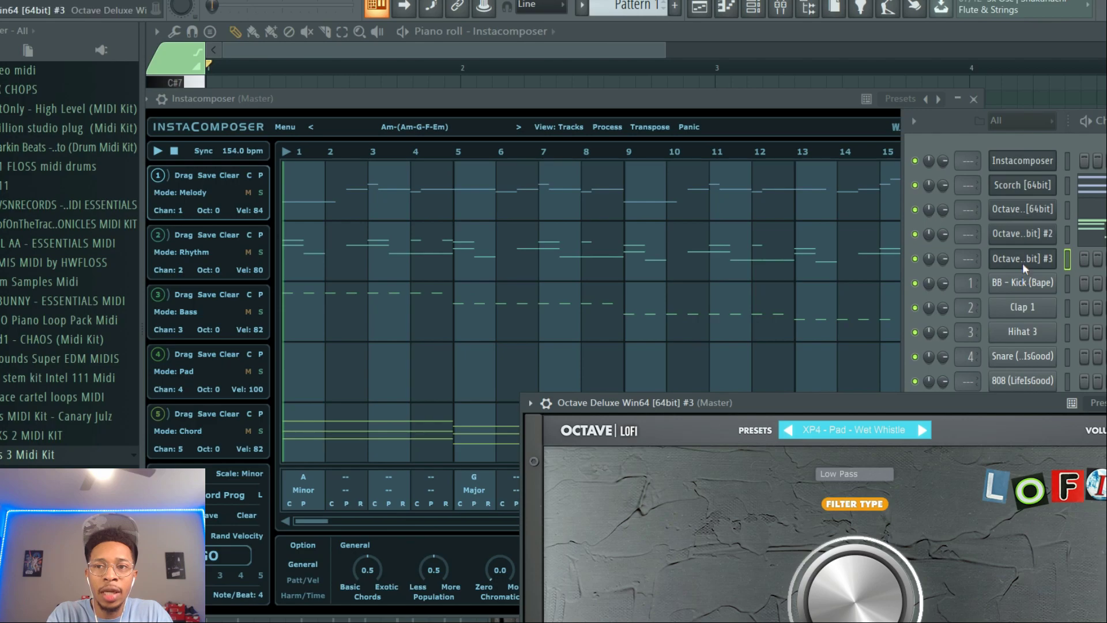
pyautogui.click(1045, 137)
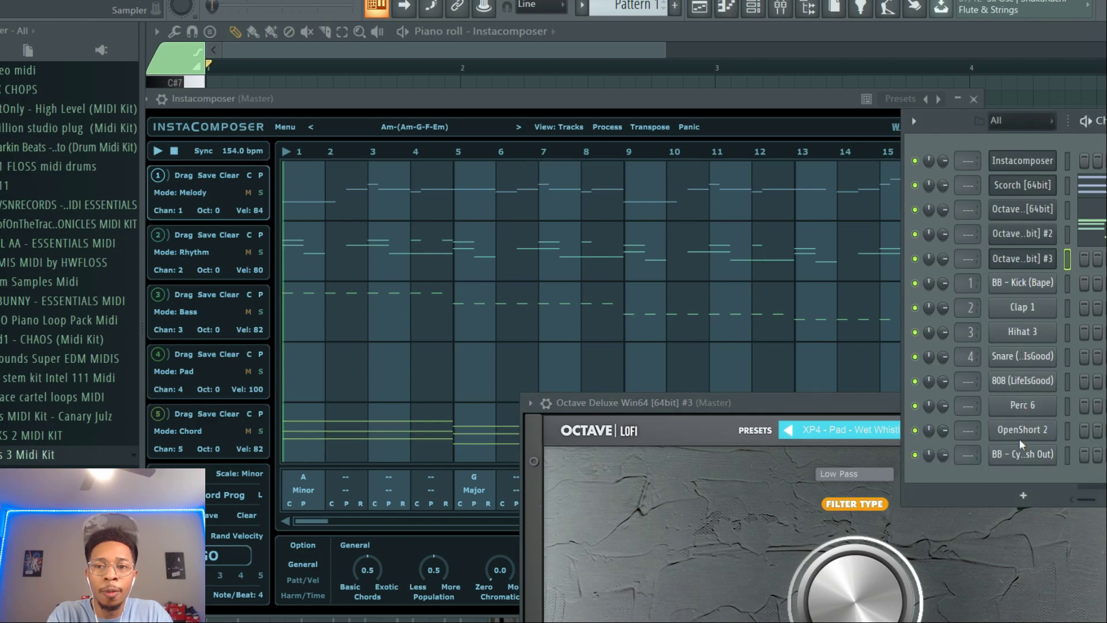
pyautogui.click(1038, 439)
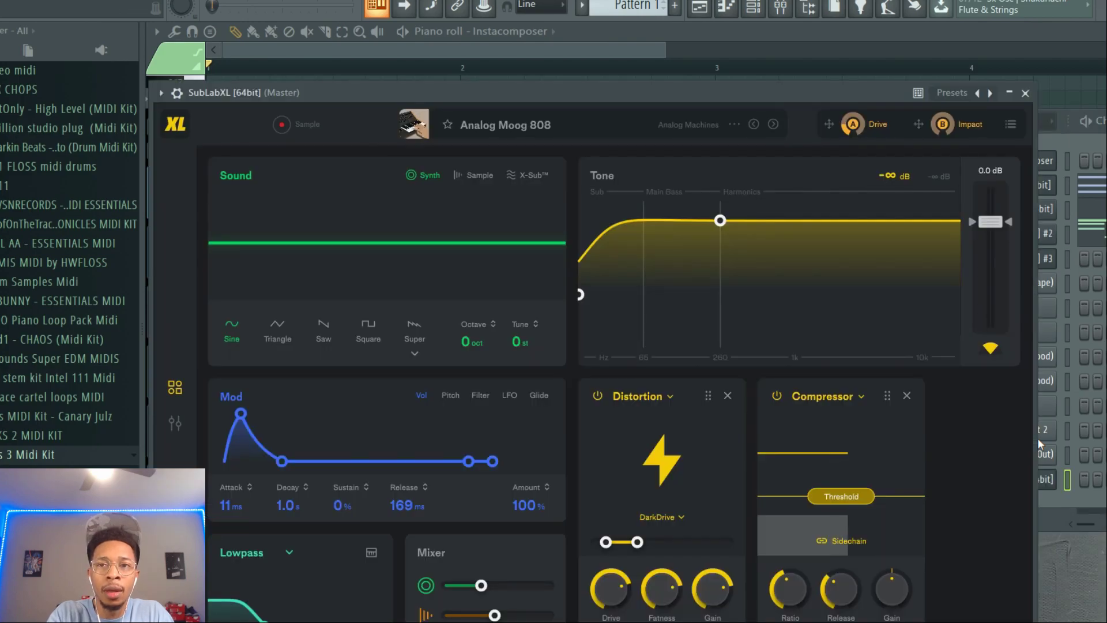
pyautogui.moveTo(883, 92); pyautogui.dragTo(926, 532)
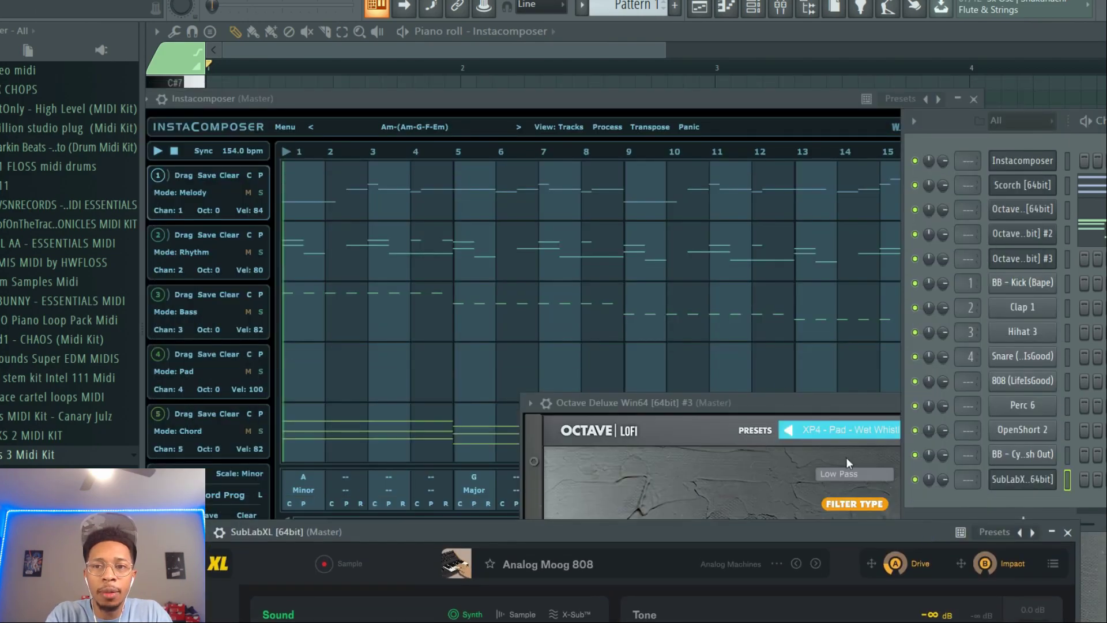
# Copy Instacomposer's Bass track as MIDI onto the SubLabXL channel
pyautogui.click(185, 296)
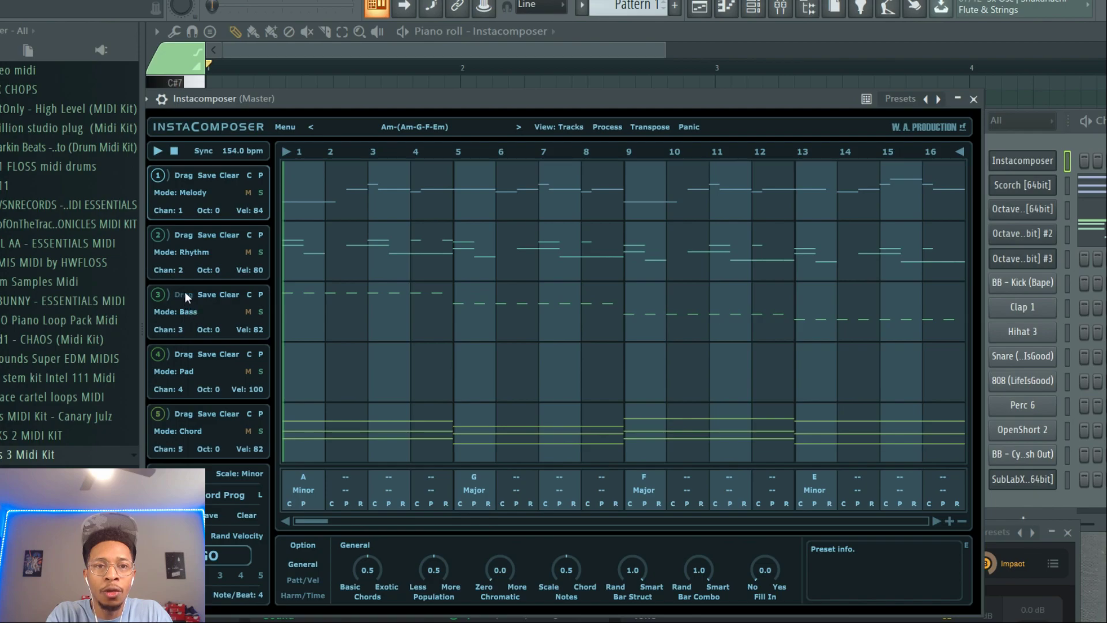
pyautogui.click(1032, 482)
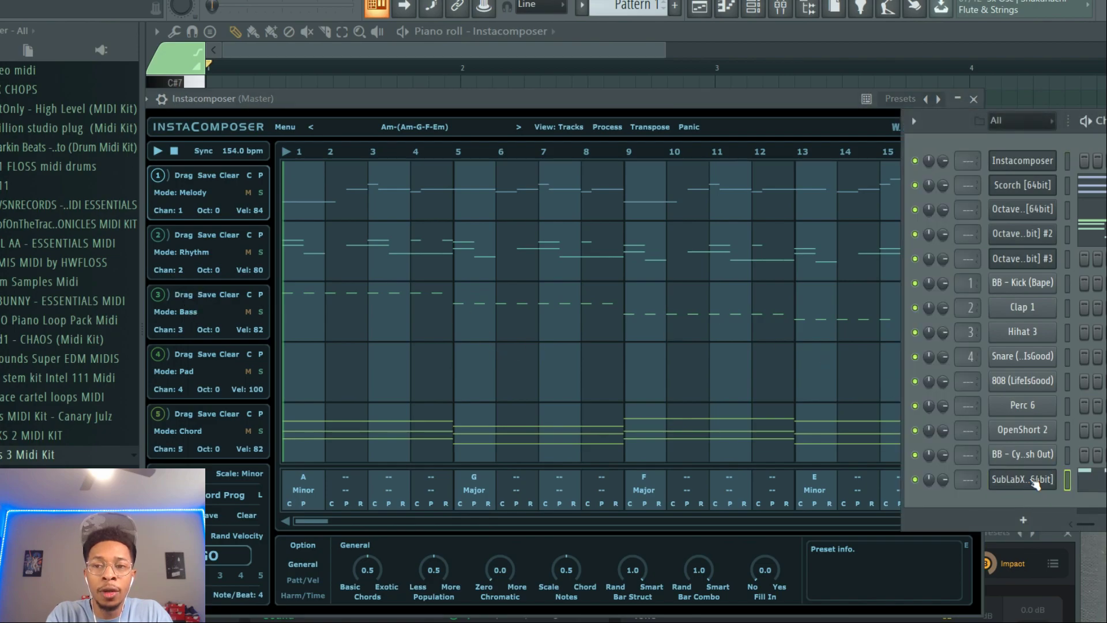
# Move the SubLabXL channel up to directly below Octave #2 and audition the pattern
pyautogui.hotkey('alt', 'Up')
pyautogui.hotkey('alt', 'Up')
pyautogui.hotkey('alt', 'Up')
pyautogui.hotkey('alt', 'Up')
pyautogui.hotkey('alt', 'Up')
pyautogui.hotkey('alt', 'Up')
pyautogui.hotkey('alt', 'Up')
pyautogui.hotkey('alt', 'Up')
pyautogui.hotkey('alt', 'Up')
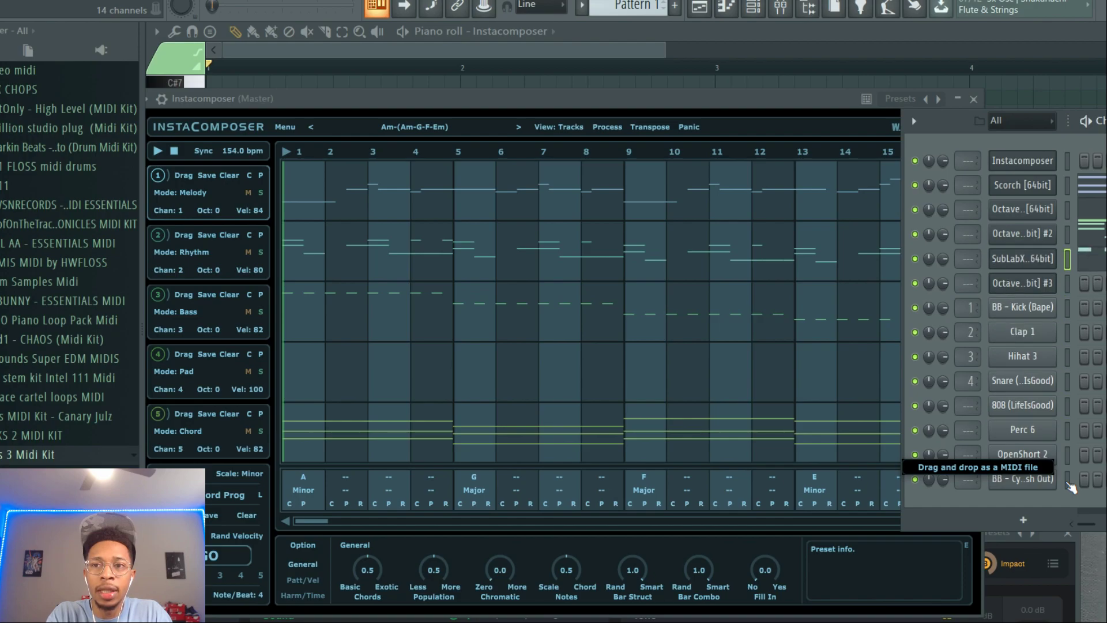
pyautogui.press('space')
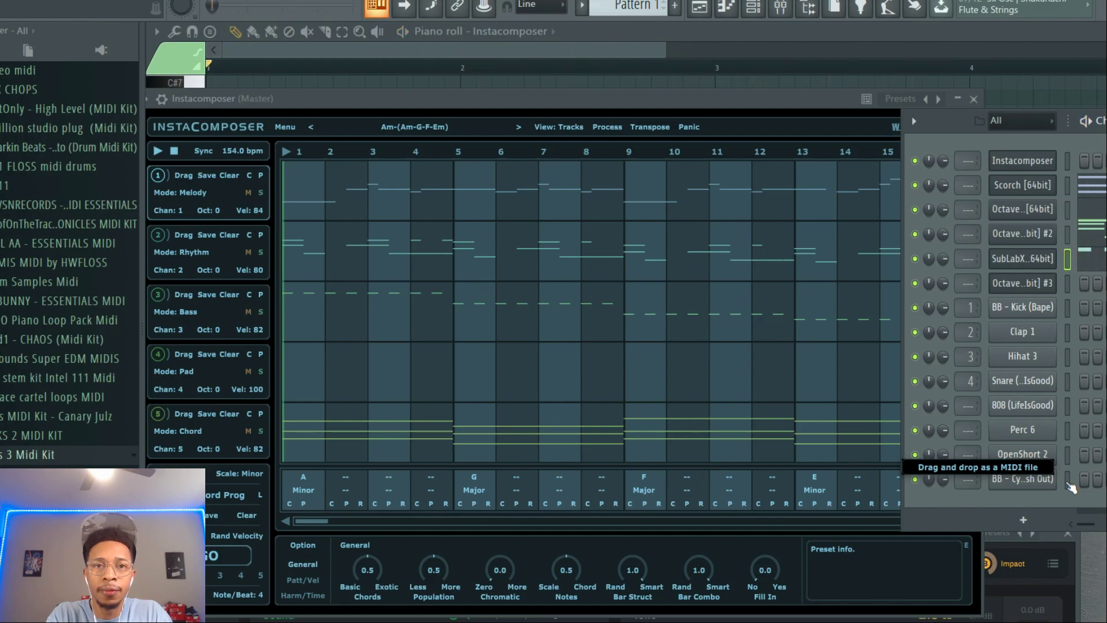
# Set the Population of Instacomposer's Bass track to 0.1 and its Notes to 0.2, and regenerate the bass line
pyautogui.click(365, 104)
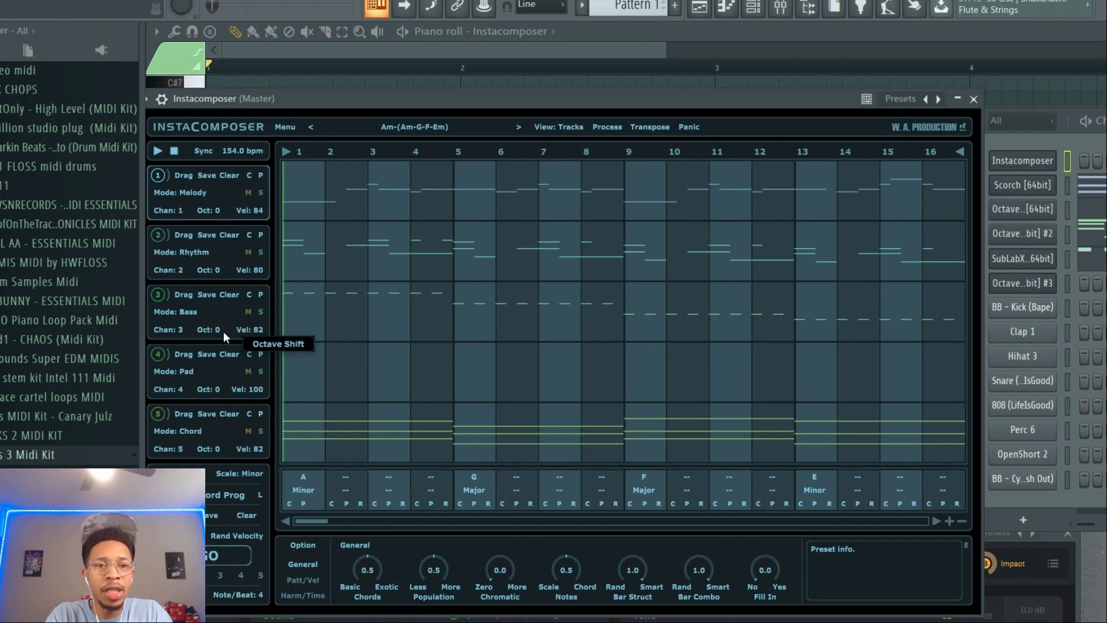
pyautogui.click(161, 294)
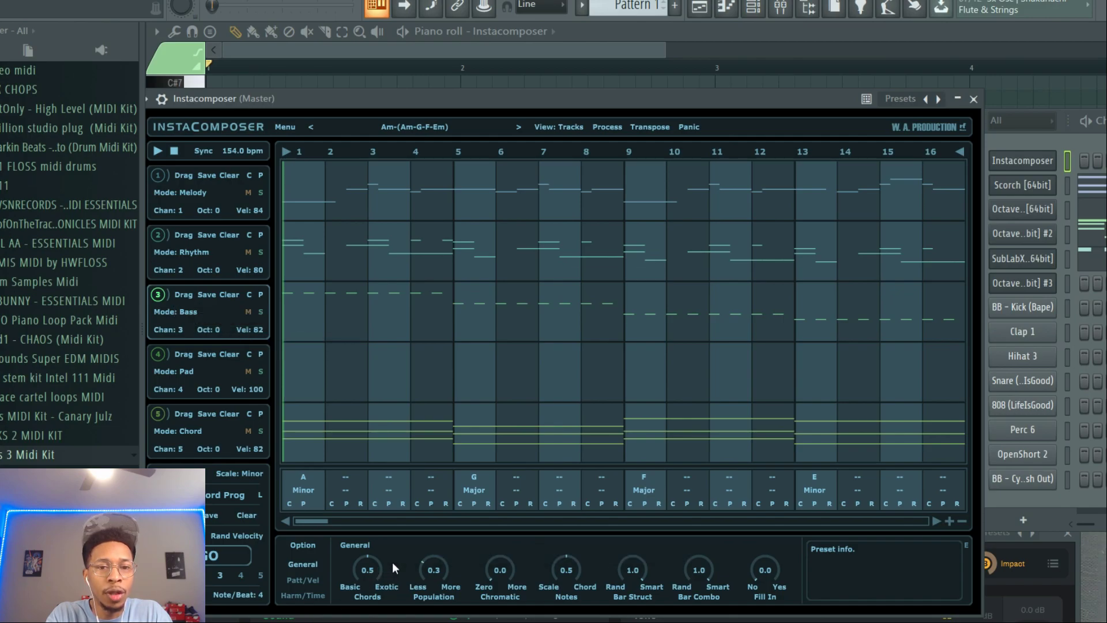
pyautogui.click(360, 572)
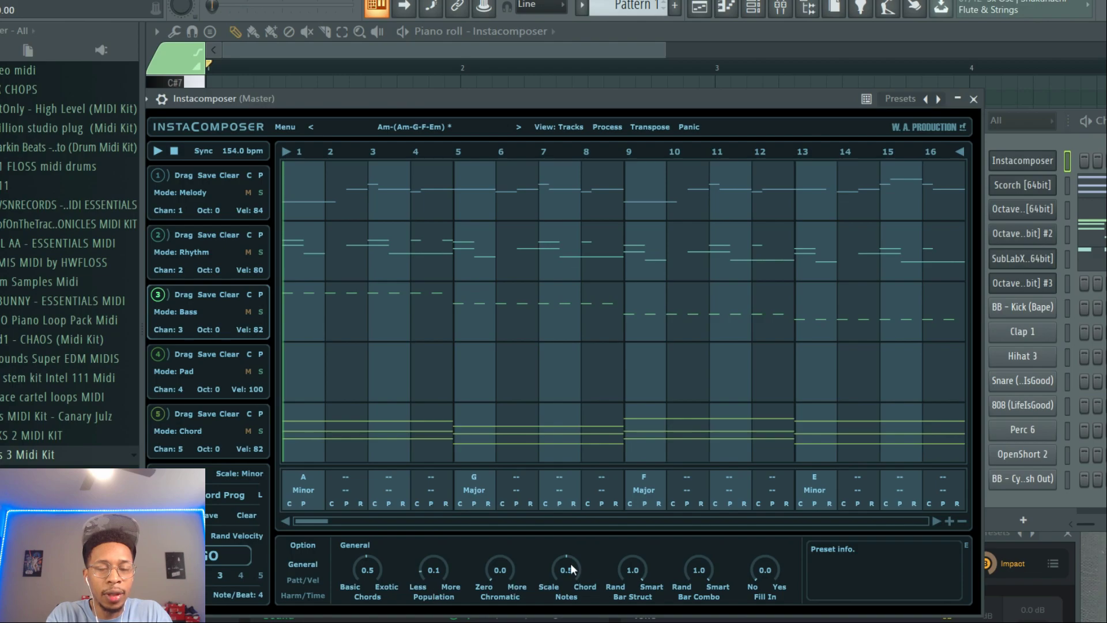
pyautogui.moveTo(566, 562); pyautogui.dragTo(559, 569)
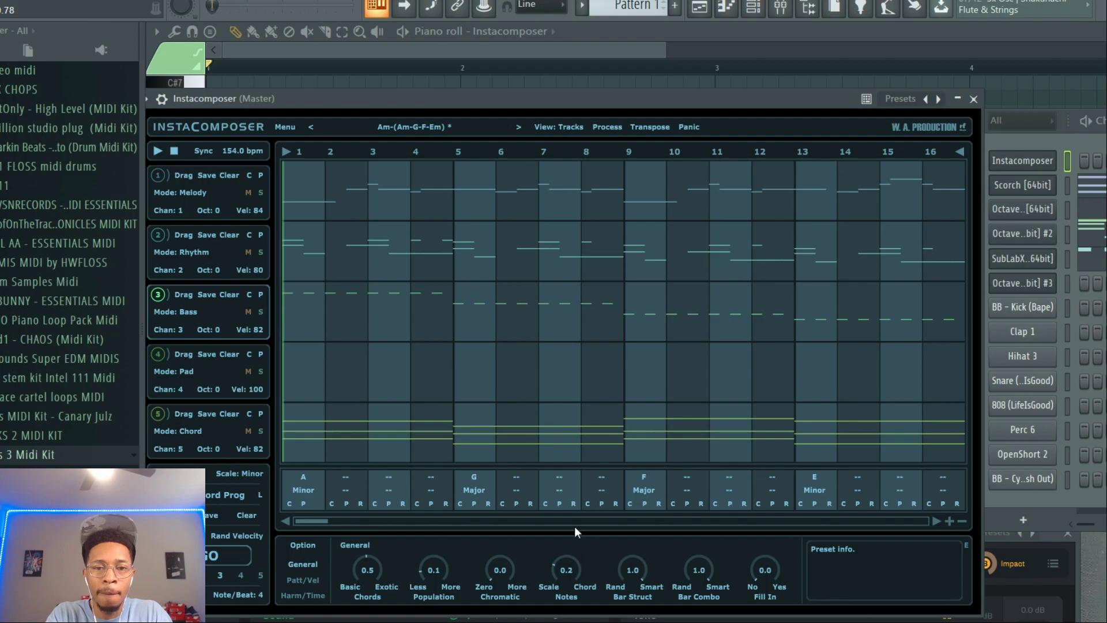
pyautogui.click(303, 579)
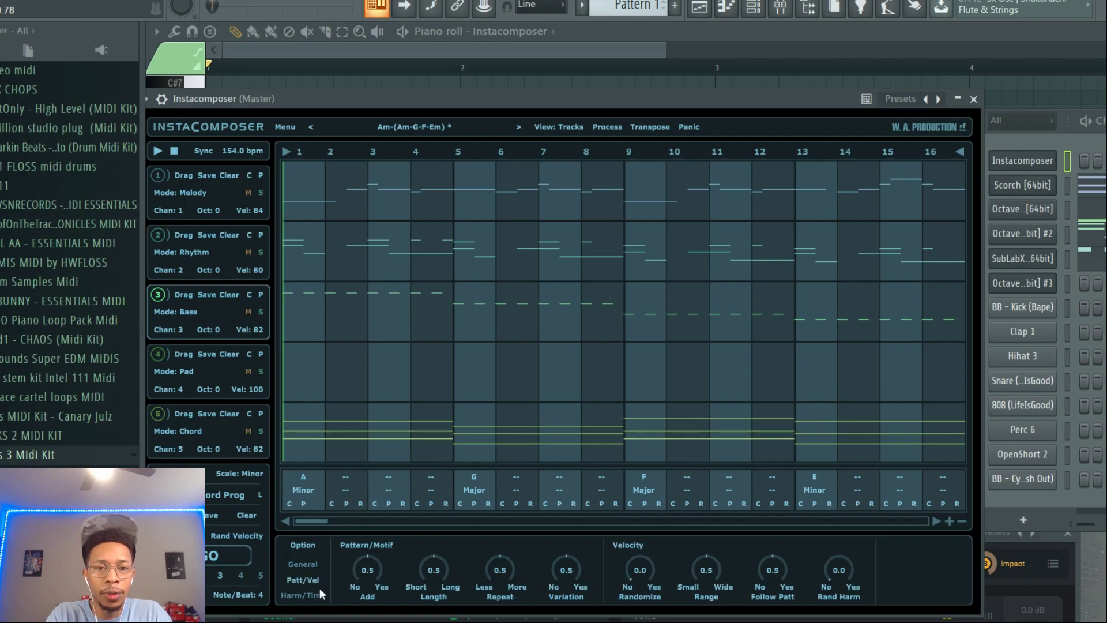
pyautogui.click(307, 596)
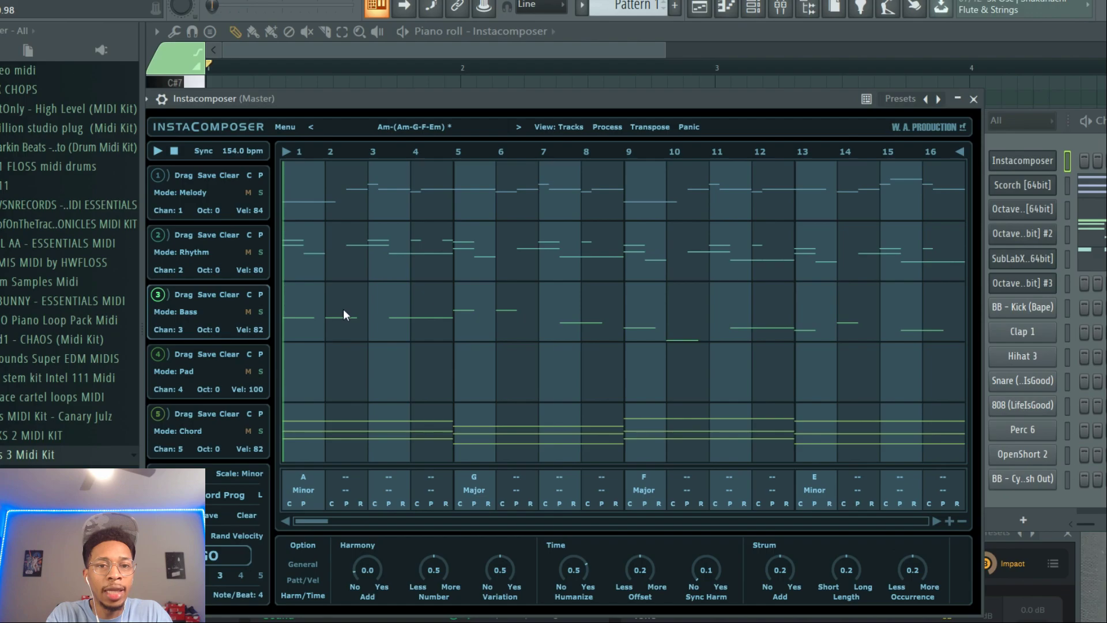
# Copy the regenerated Bass track as MIDI onto the SubLabXL channel and audition it with Scorch, Octave and Octave #2 muted
pyautogui.moveTo(188, 292); pyautogui.dragTo(646, 316)
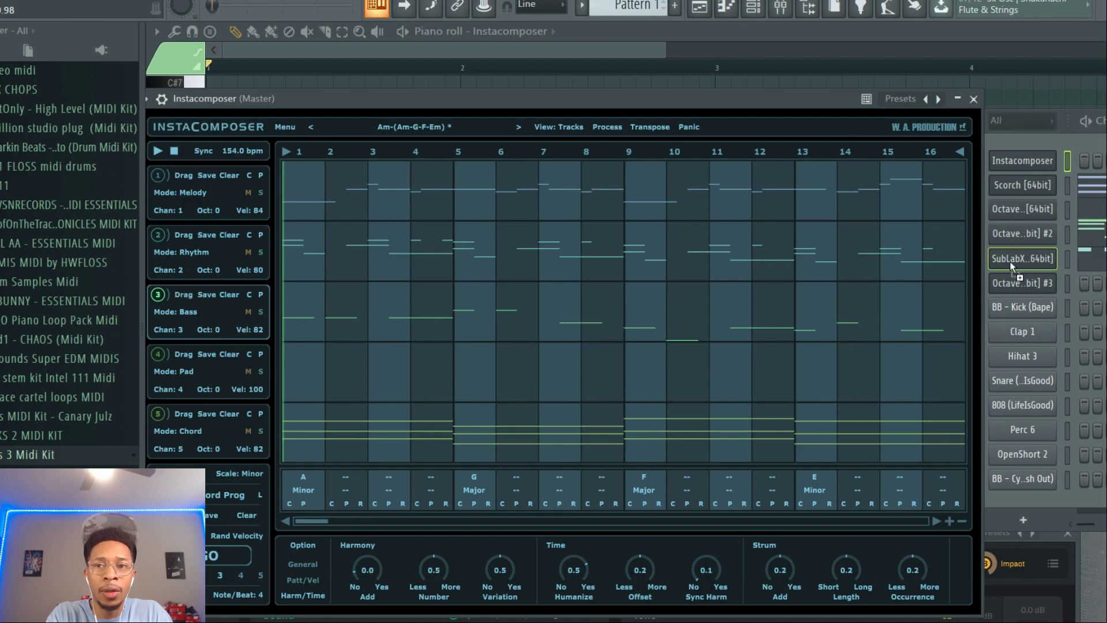
pyautogui.moveTo(1039, 282); pyautogui.dragTo(1039, 259)
pyautogui.click(914, 234)
pyautogui.click(914, 209)
pyautogui.click(914, 185)
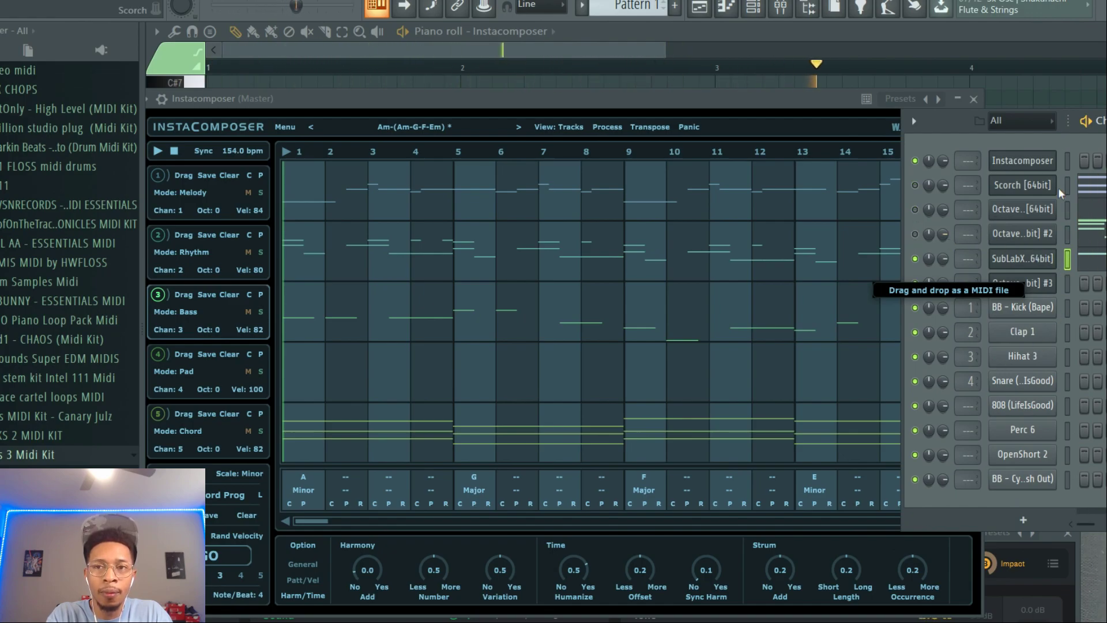
pyautogui.press('space')
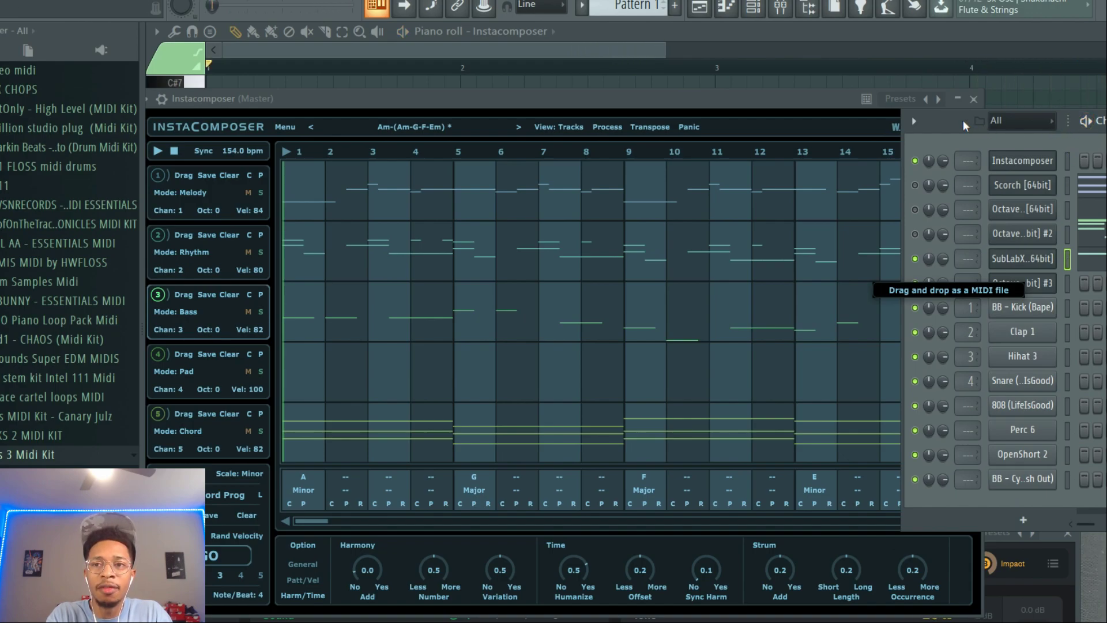
# Audition Future 808s presets such as Chick-fil-A in SubLabXL with the pattern playing, and load Brambleton
pyautogui.moveTo(950, 119); pyautogui.dragTo(450, 126)
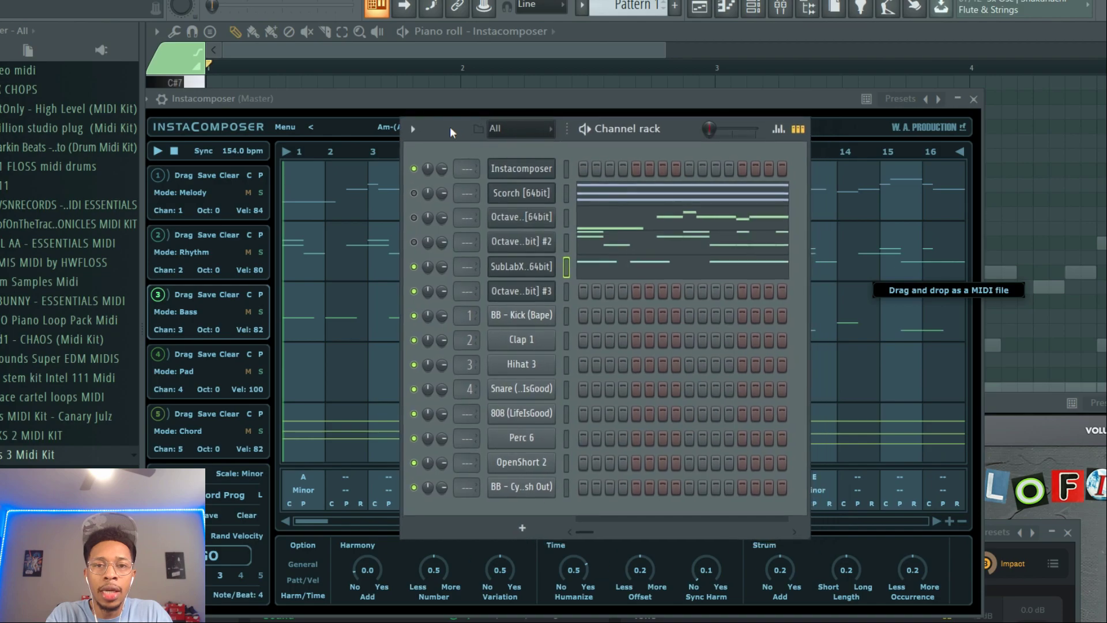
pyautogui.click(523, 268)
pyautogui.moveTo(601, 528); pyautogui.dragTo(586, 164)
pyautogui.click(548, 198)
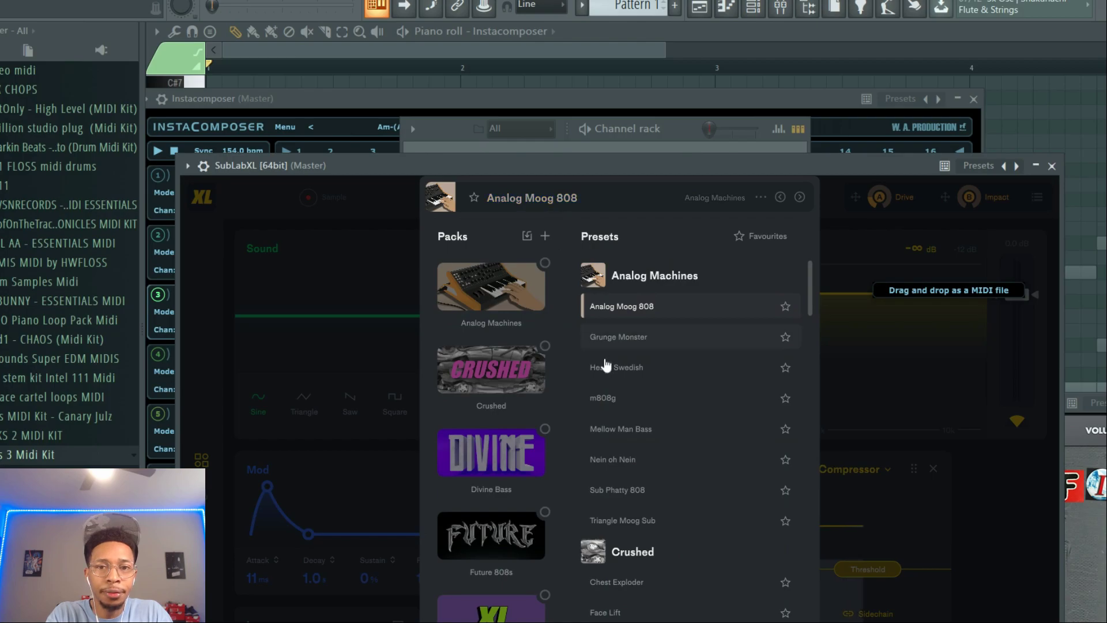
pyautogui.scroll(-10, 601, 359)
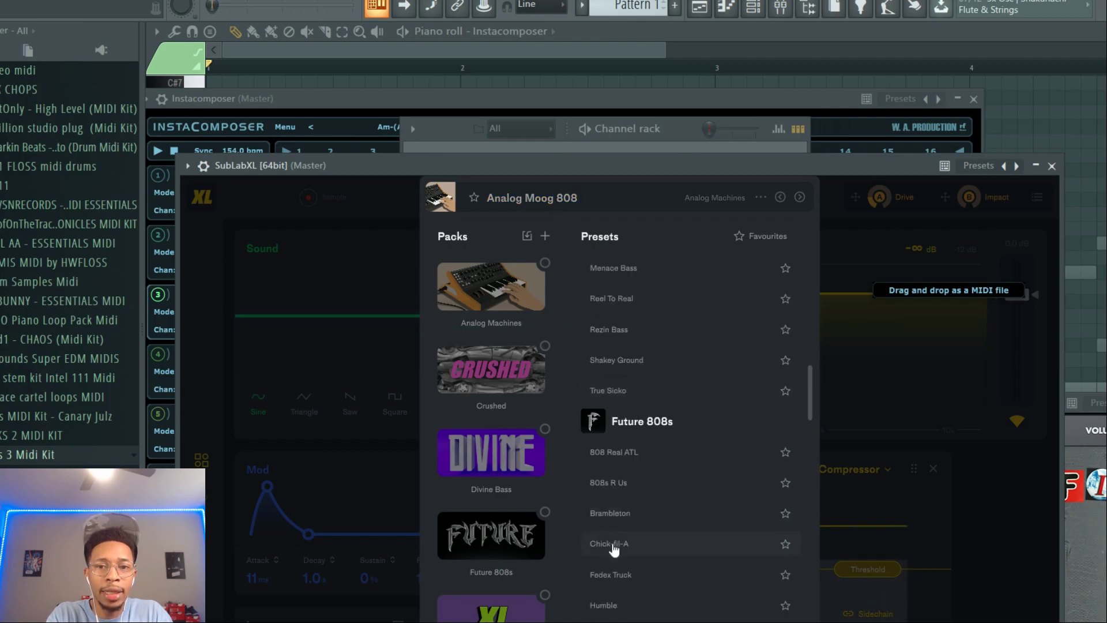
pyautogui.click(611, 544)
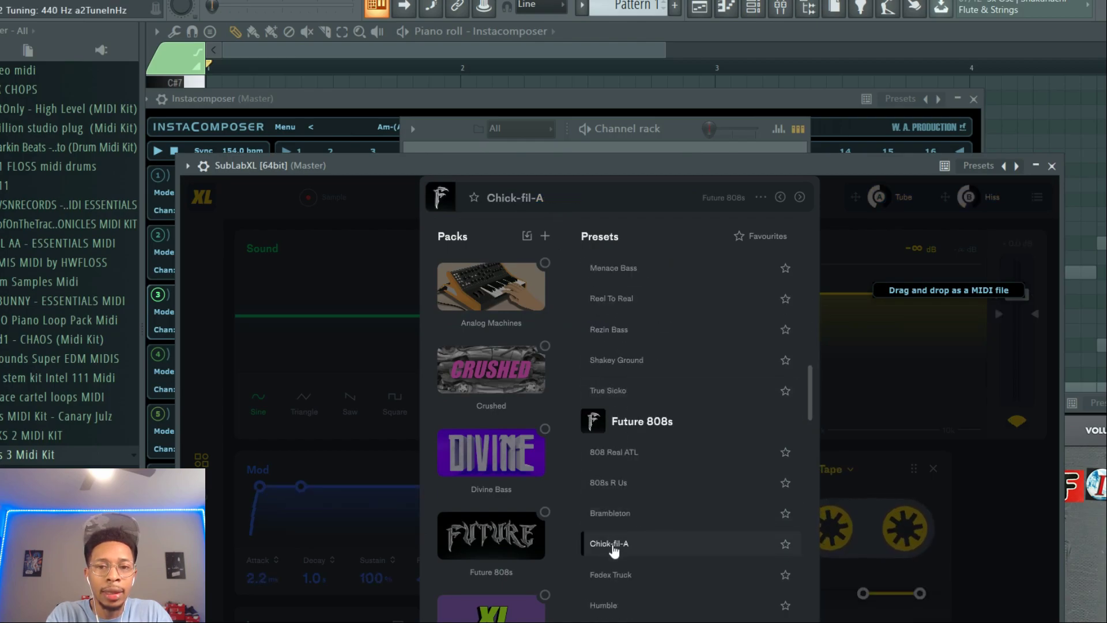
pyautogui.press('space')
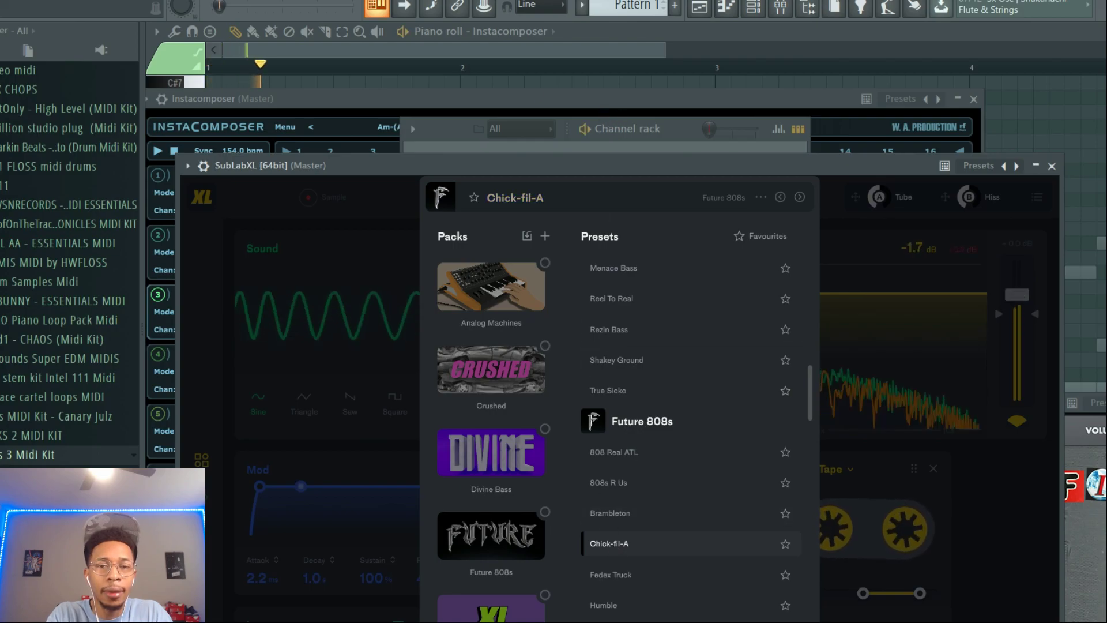
pyautogui.click(615, 581)
pyautogui.click(621, 513)
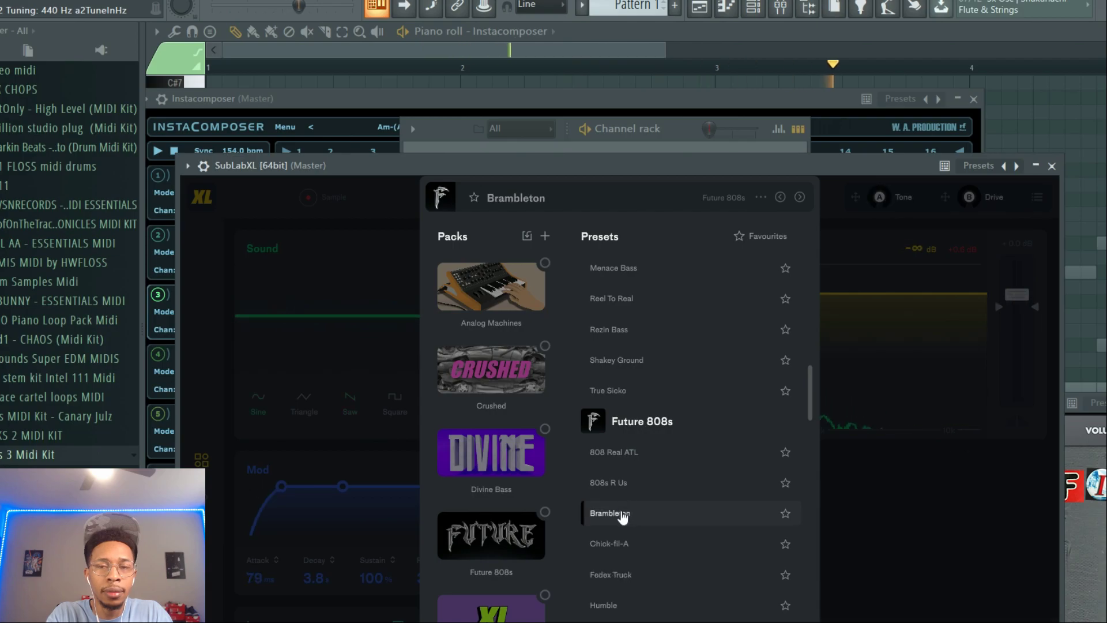
# Transpose all bass notes of the SubLabXL channel up one octave
pyautogui.click(478, 140)
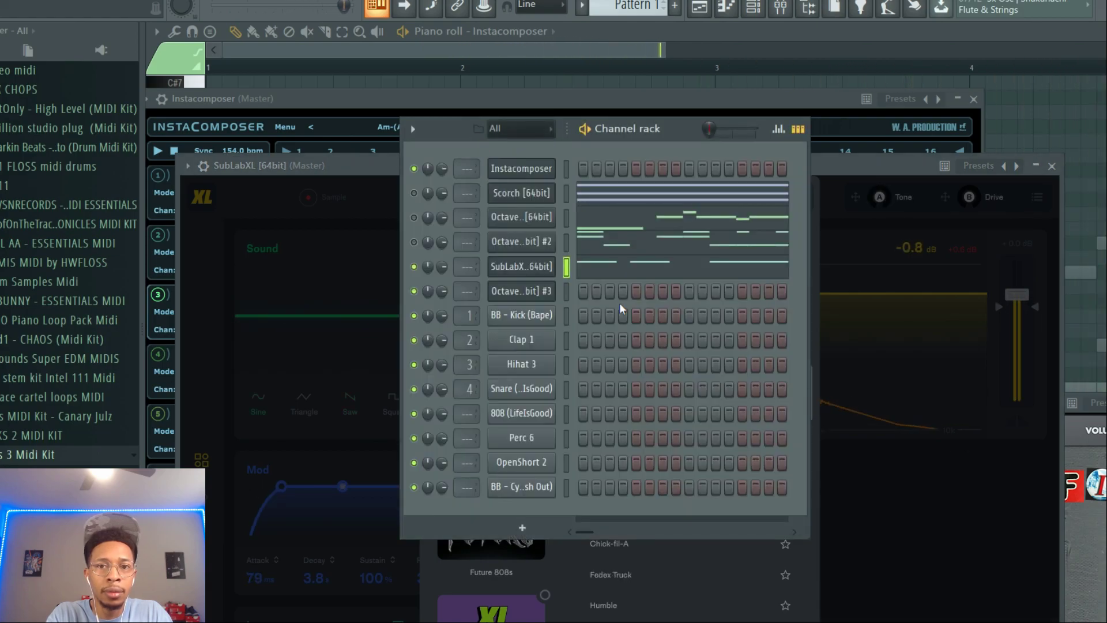
pyautogui.click(634, 264)
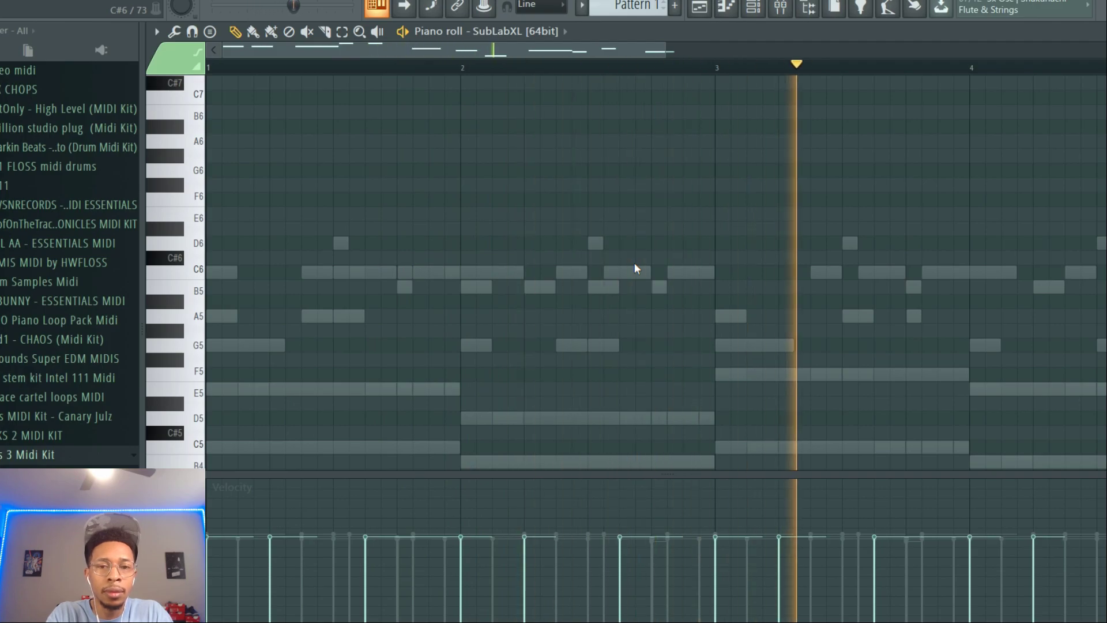
pyautogui.scroll(-10, 634, 264)
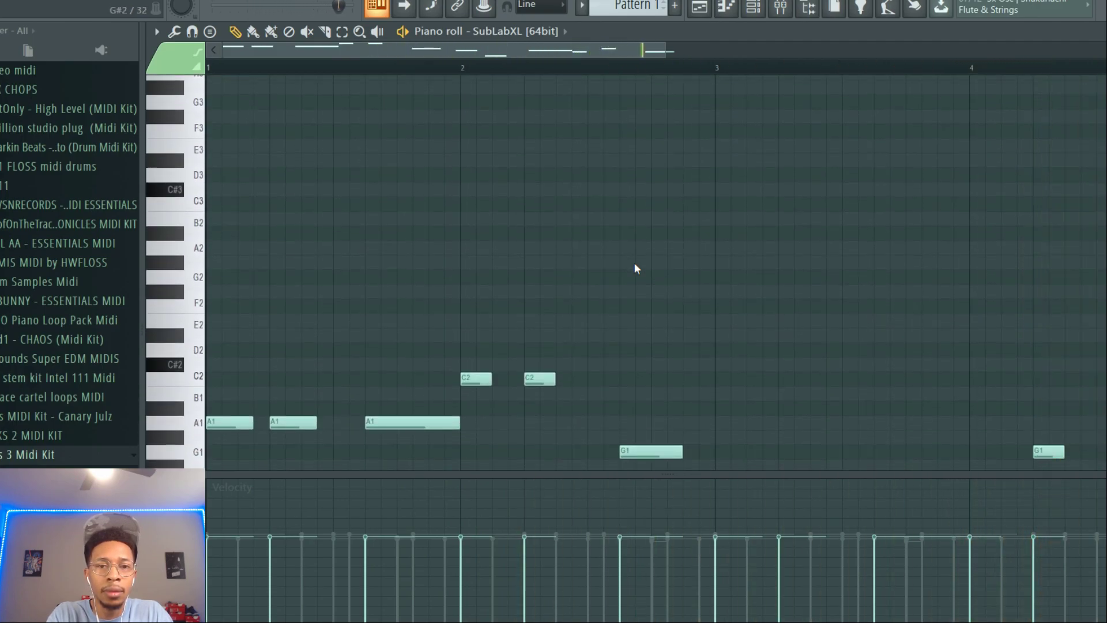
pyautogui.scroll(-3, 634, 264)
pyautogui.hotkey('ctrl', 'Up')
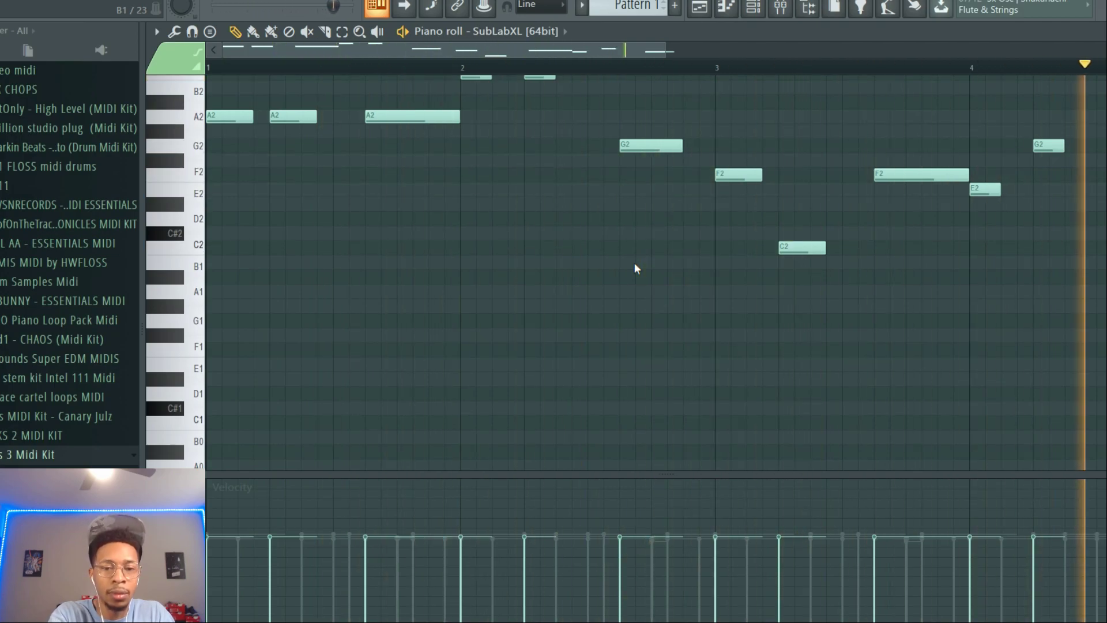
# Load a clap MIDI pattern from the drum MIDI kit onto the Clap 1 channel
pyautogui.press('F6')
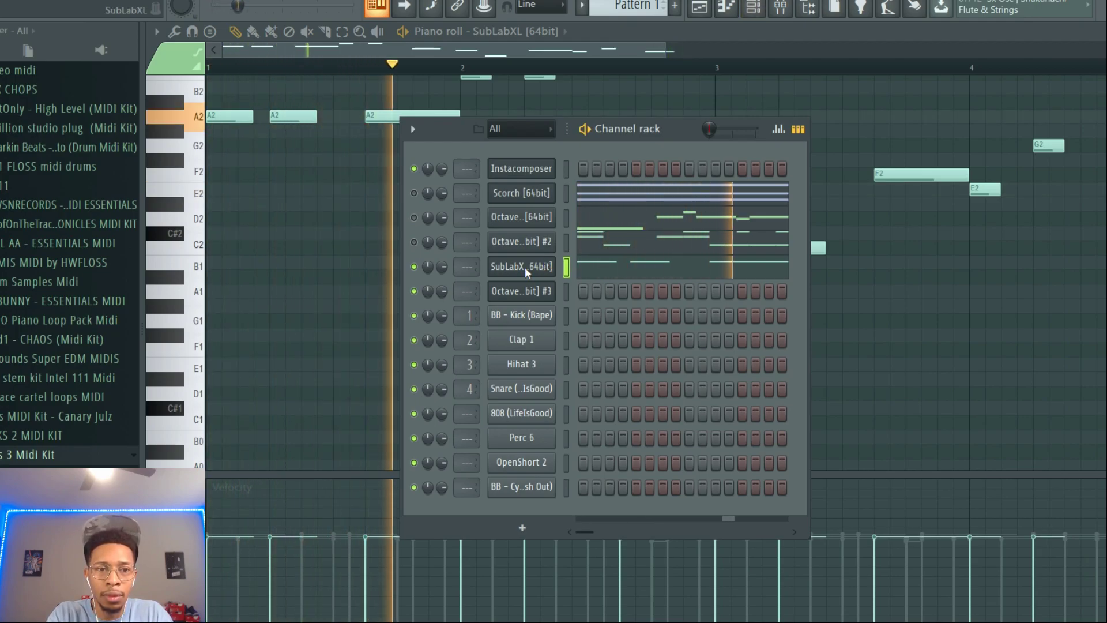
pyautogui.moveTo(58, 473); pyautogui.dragTo(494, 346)
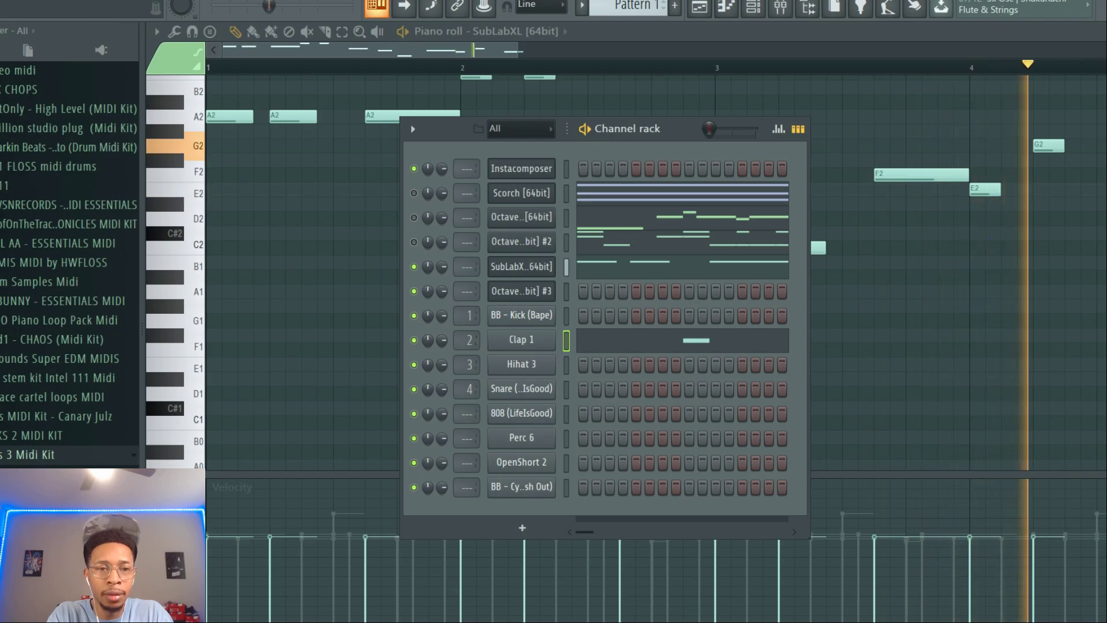
pyautogui.click(58, 551)
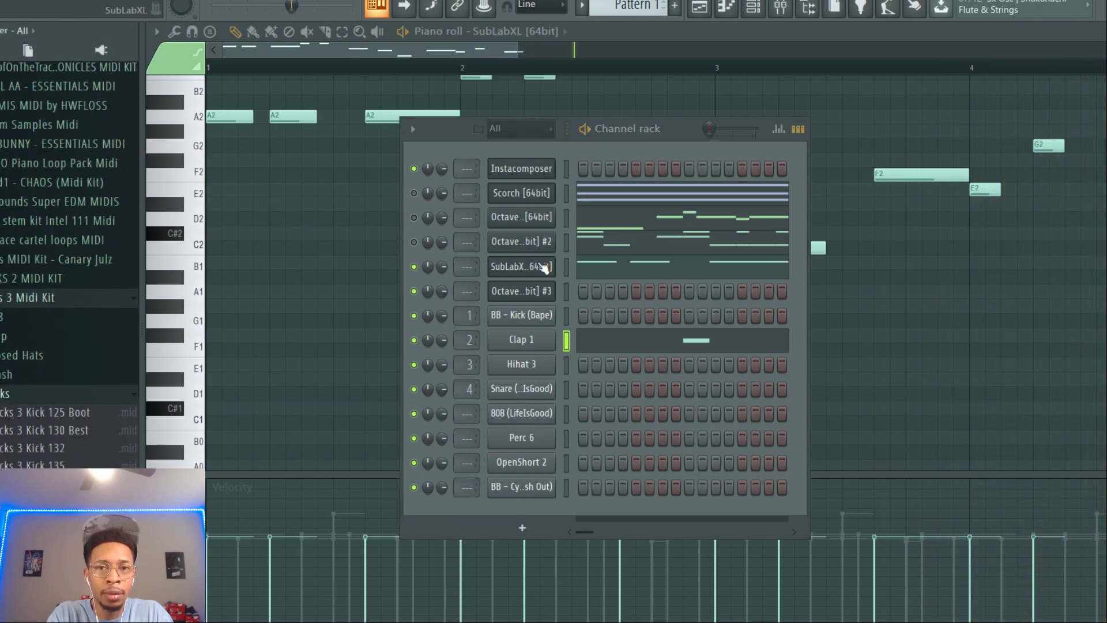
# Delete the Clap 1 notes from bar 5 onward so the clap spans only four bars
pyautogui.click(602, 343)
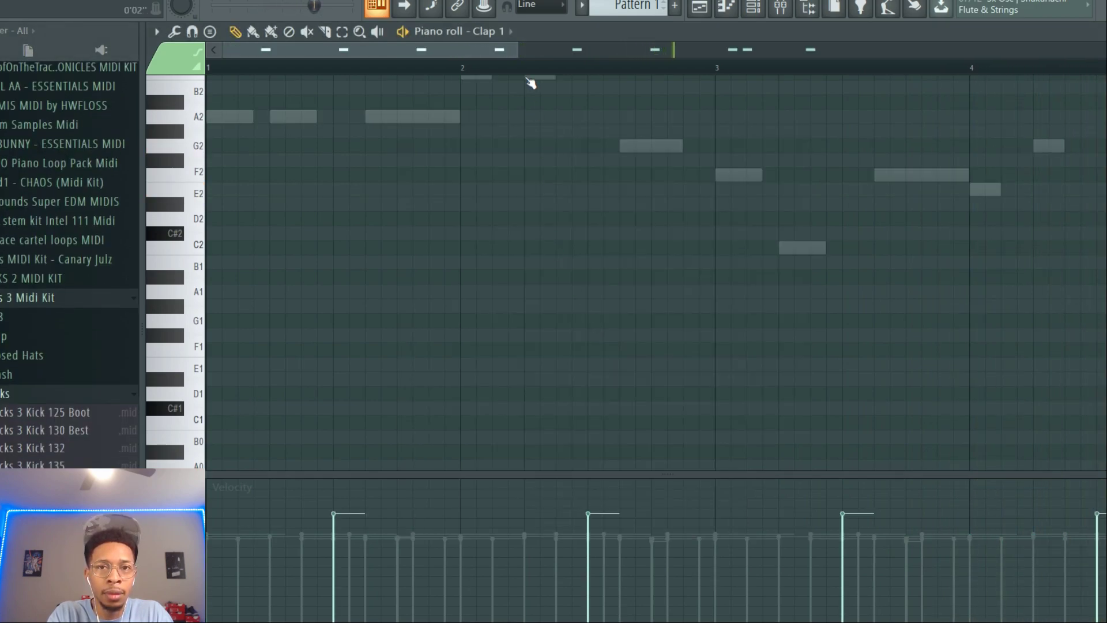
pyautogui.moveTo(516, 47); pyautogui.dragTo(1007, 49)
pyautogui.scroll(10, 936, 234)
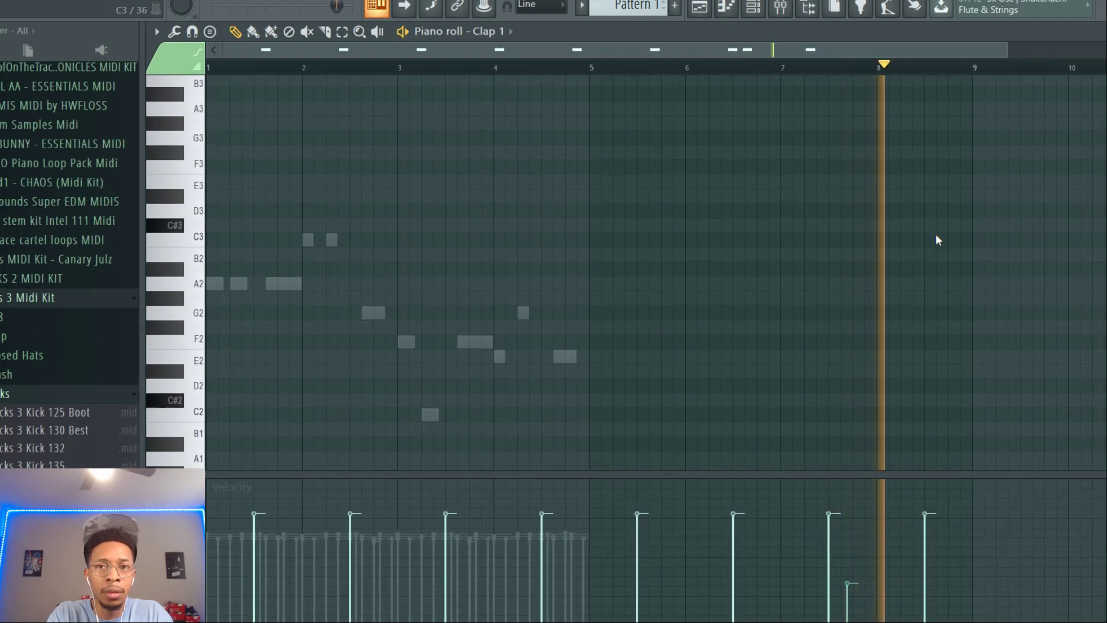
pyautogui.moveTo(992, 211); pyautogui.dragTo(584, 179)
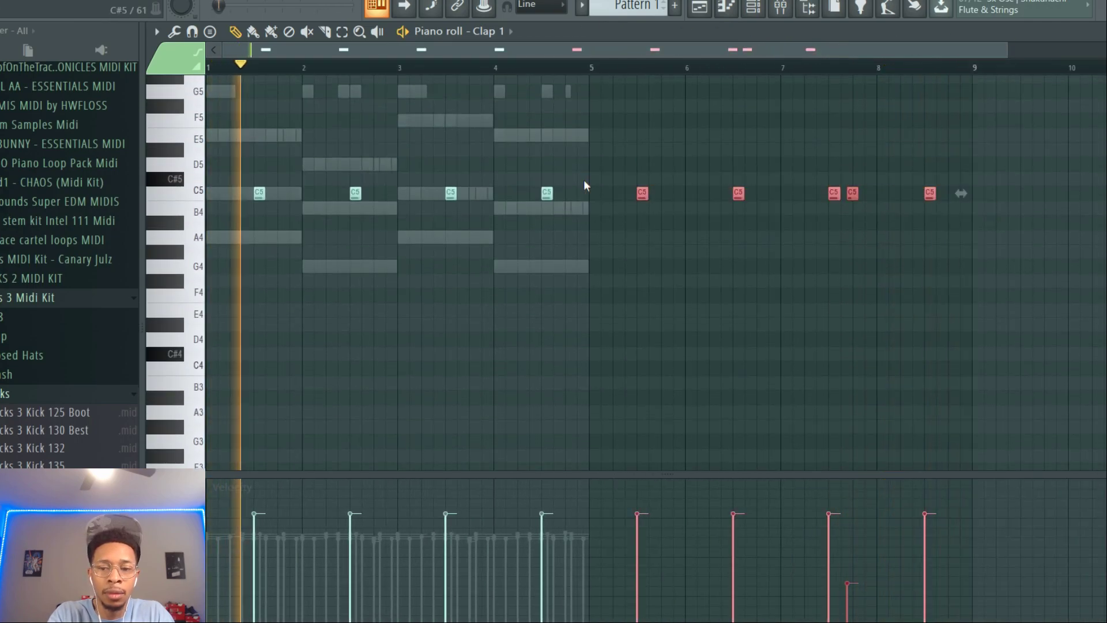
pyautogui.press('Delete')
# Copy the SubLabXL notes onto the BB - Kick (Bape) channel and limit them all to C5
pyautogui.press('F6')
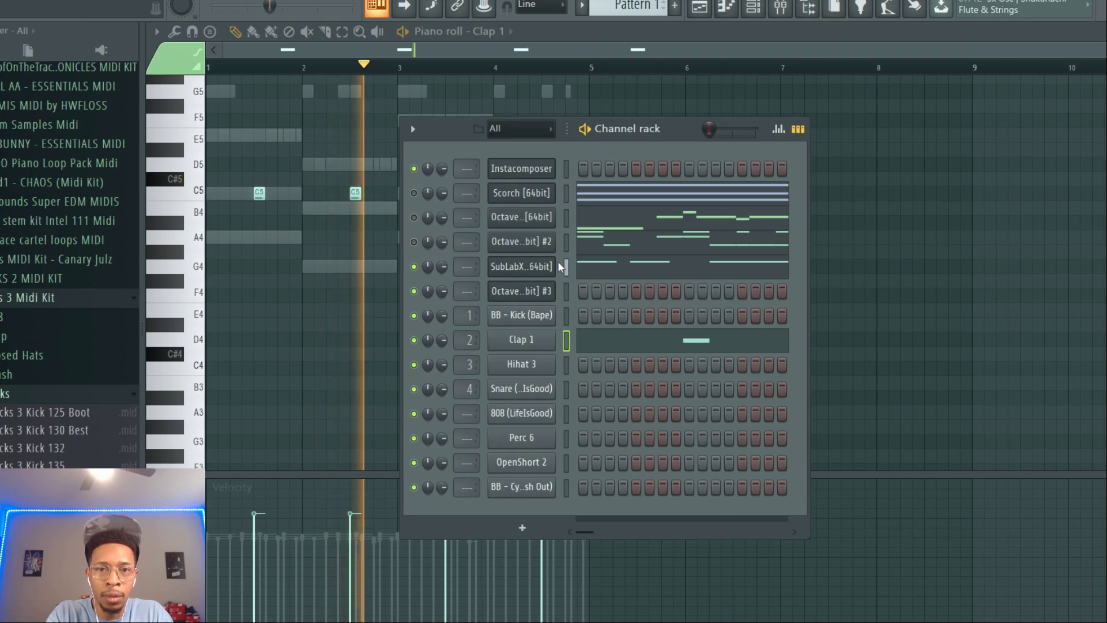
pyautogui.rightClick(534, 266)
pyautogui.click(757, 286)
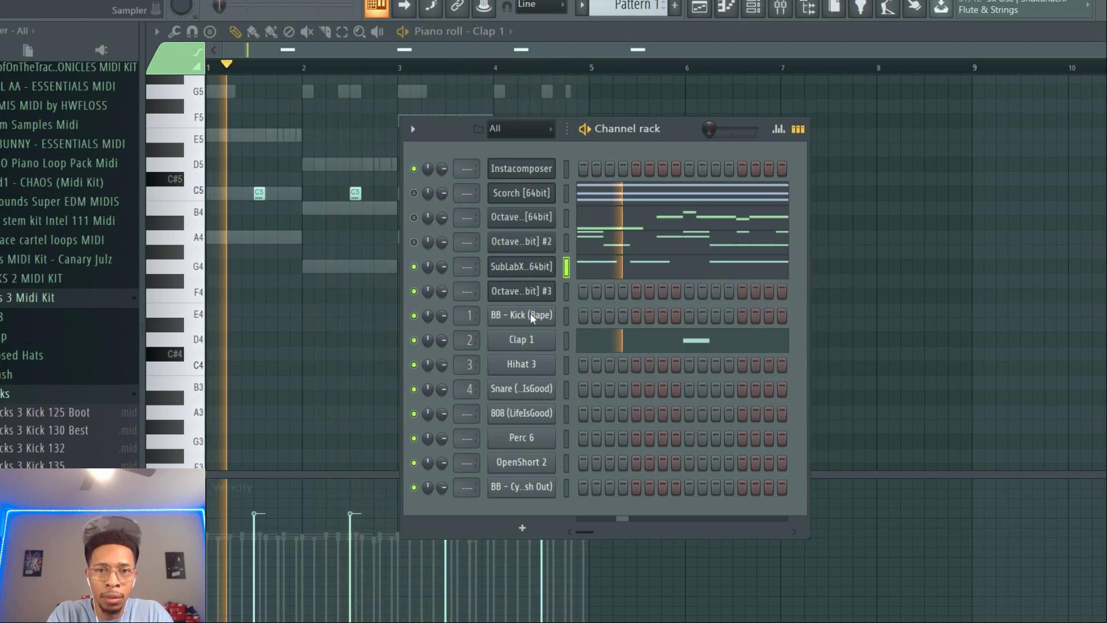
pyautogui.rightClick(531, 315)
pyautogui.click(714, 343)
pyautogui.click(591, 315)
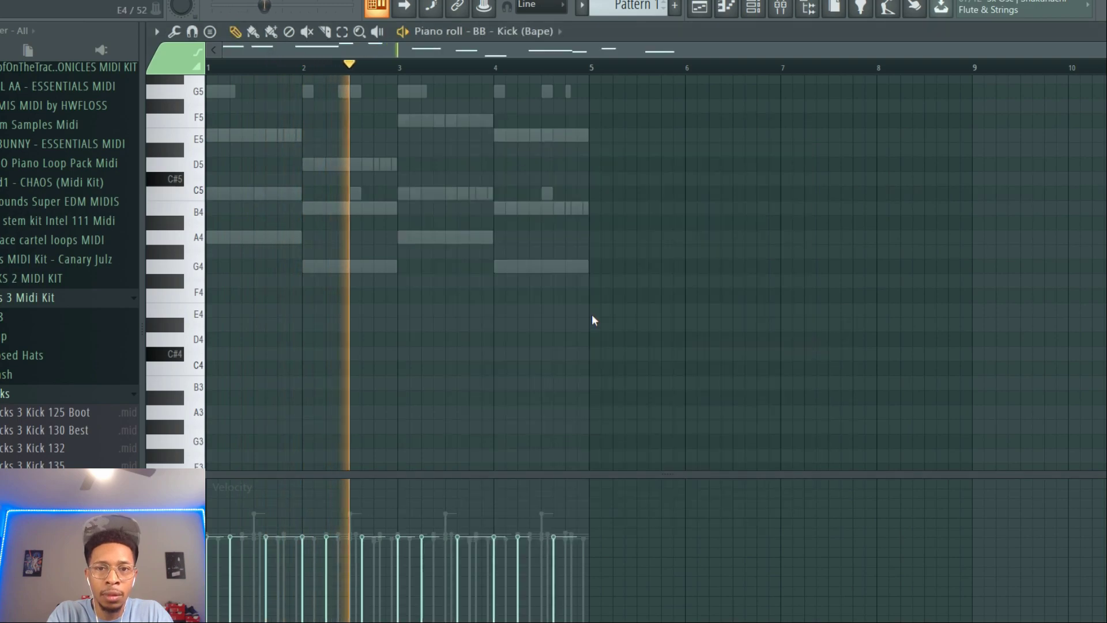
pyautogui.hotkey('alt', 'l')
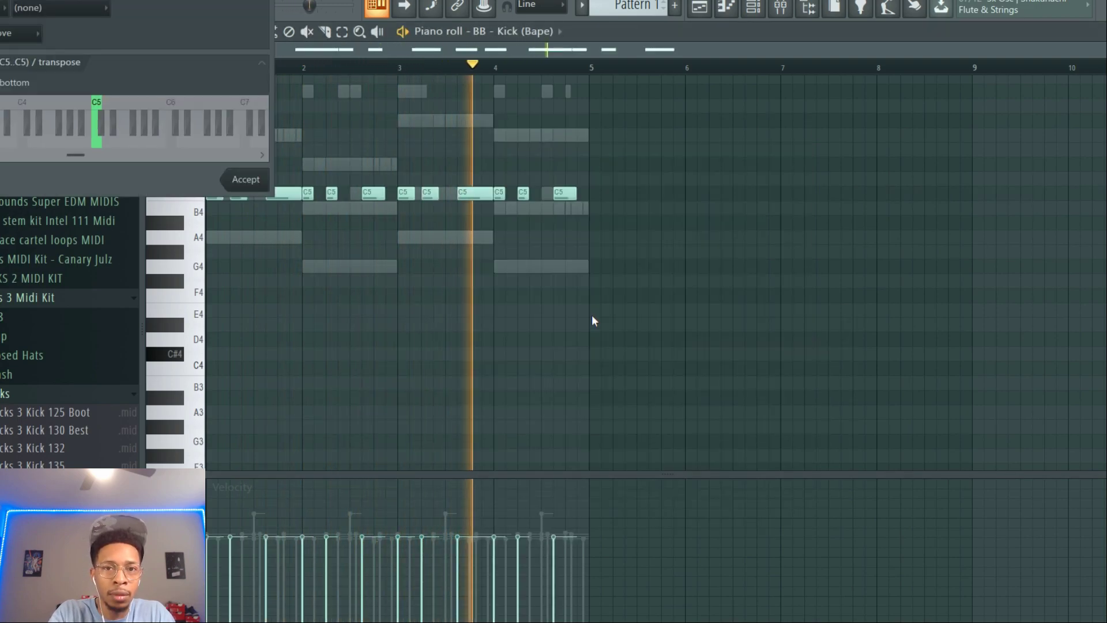
pyautogui.click(246, 180)
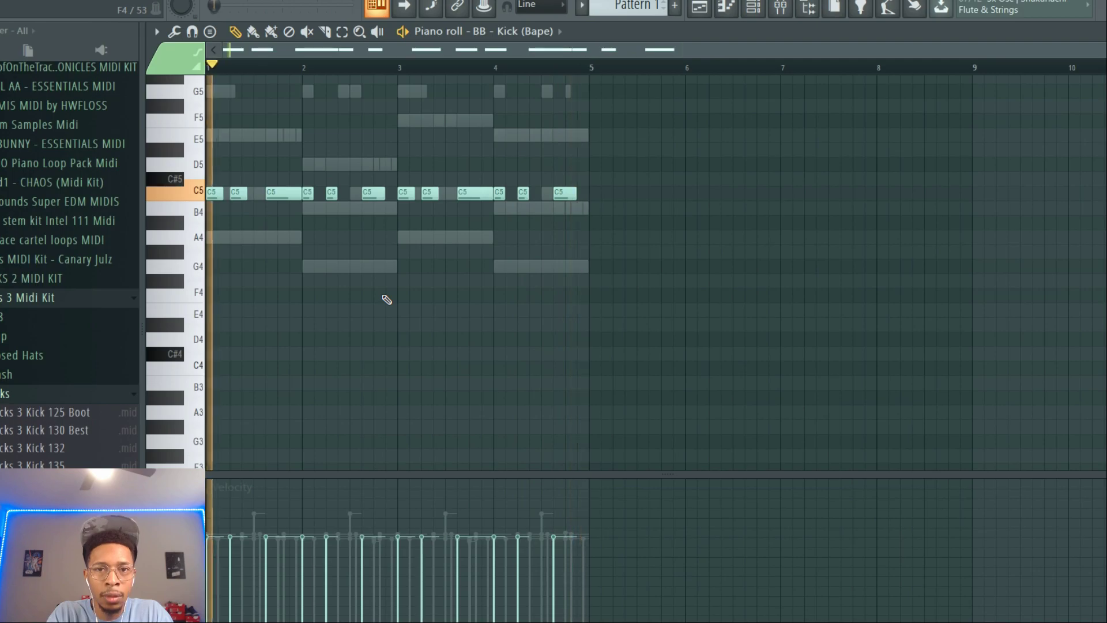
# Load a MIDI pattern from the kit's Closed Hats folder onto the Hihat 3 channel and delete its notes from bar 5 onward
pyautogui.press('F6')
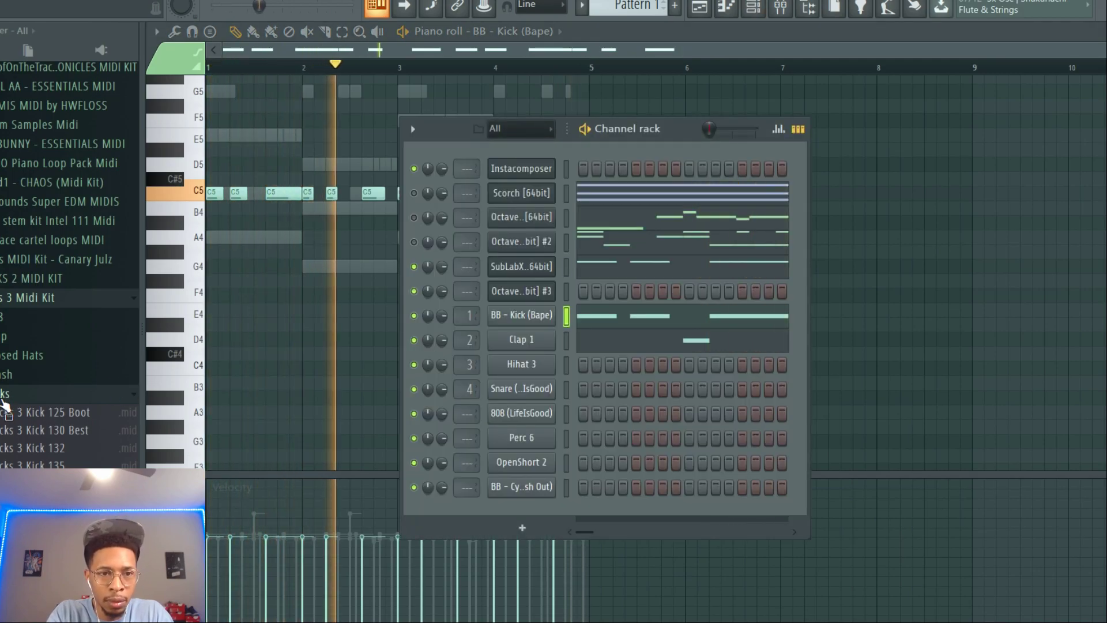
pyautogui.click(20, 389)
pyautogui.click(22, 355)
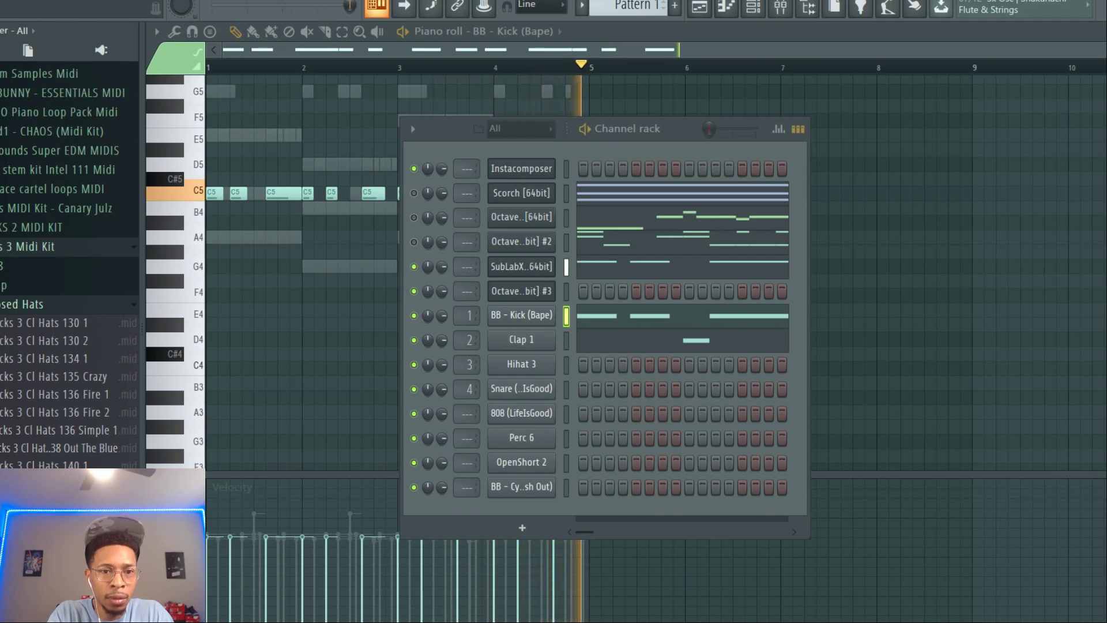
pyautogui.moveTo(16, 542); pyautogui.dragTo(524, 362)
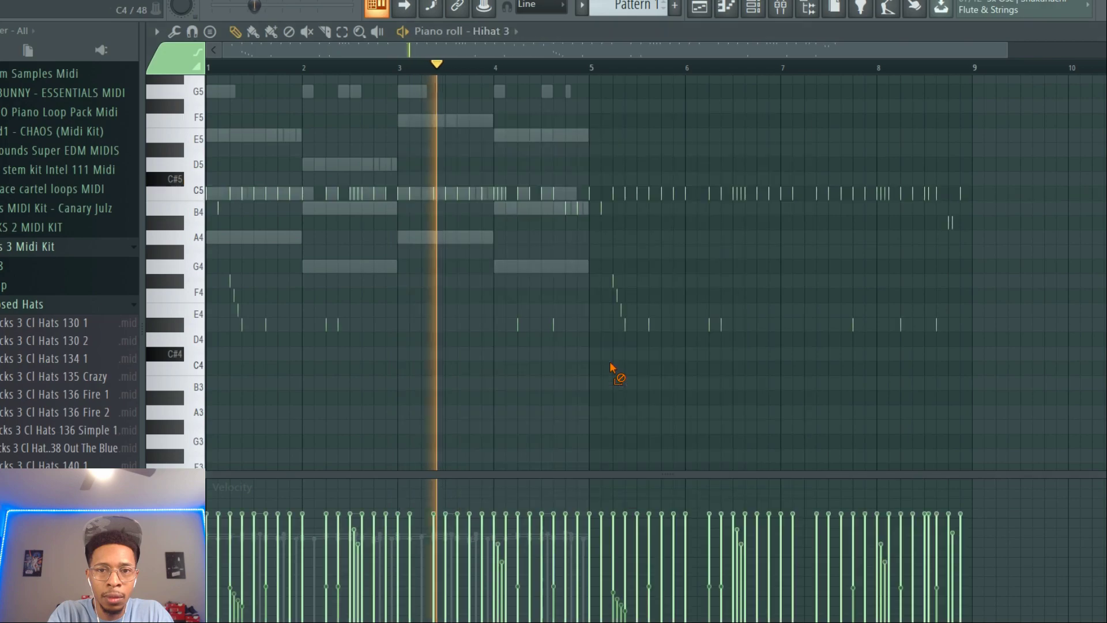
pyautogui.moveTo(1023, 461); pyautogui.dragTo(593, 74)
pyautogui.press('Delete')
# Unmute the Octave #2, Octave and Scorch channels in the Channel rack to hear them with the bass and drums
pyautogui.press('F6')
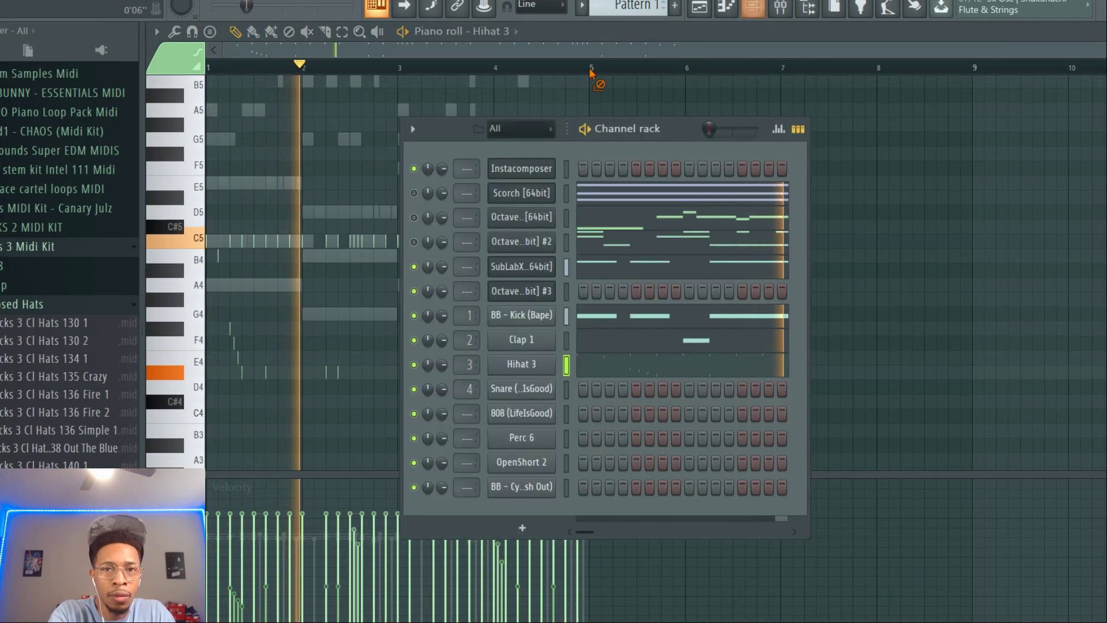
pyautogui.click(414, 241)
pyautogui.click(413, 218)
pyautogui.click(414, 192)
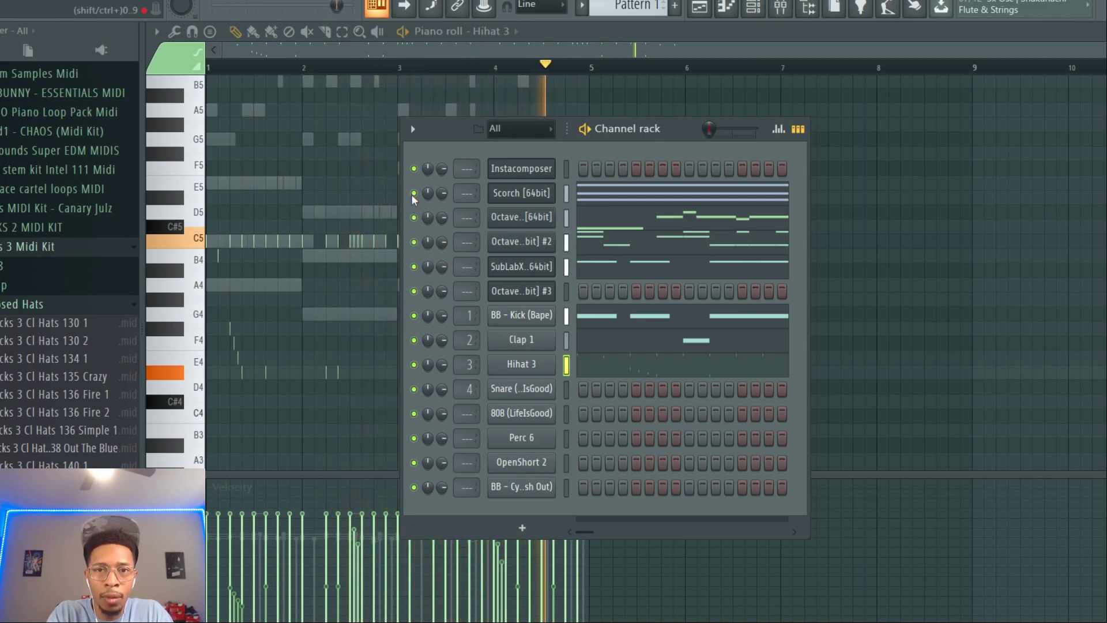
# Raise the Scorch channel's volume in the Channel rack during playback
pyautogui.scroll(3, 442, 193)
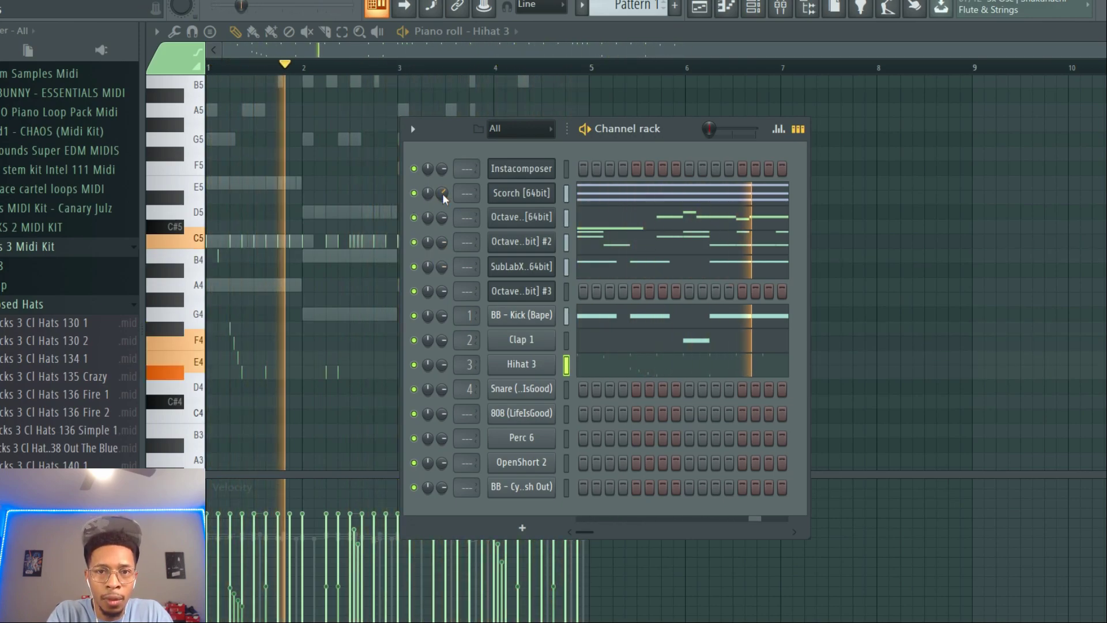
pyautogui.scroll(3, 440, 220)
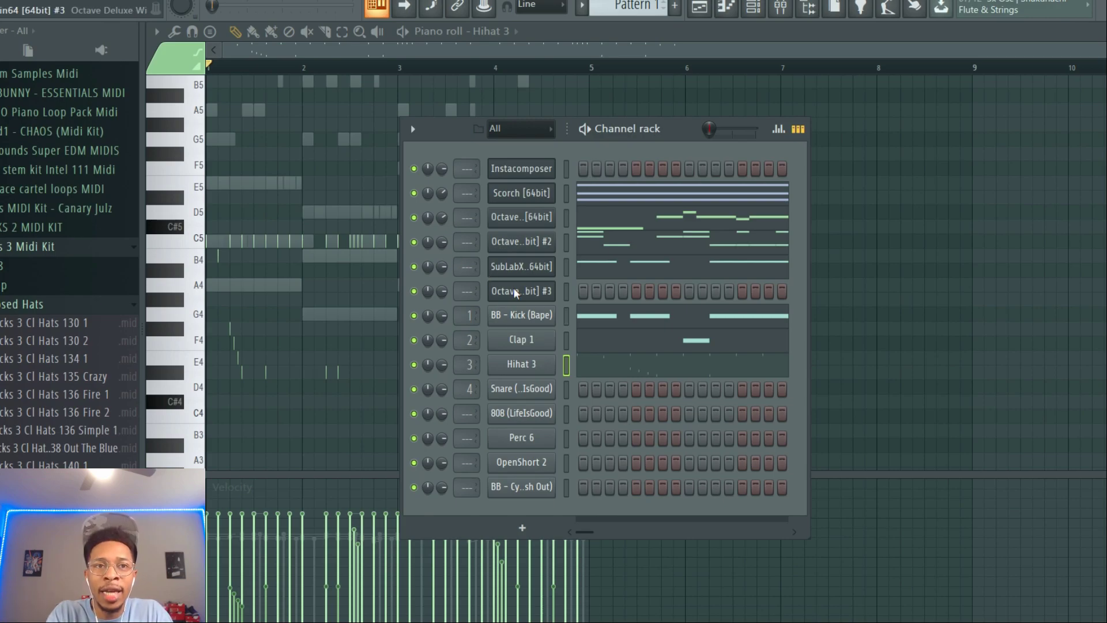
# Cut the notes from the Scorch, Octave, Octave #2 and SubLabXL channels, and accept restretching all channels
pyautogui.rightClick(528, 193)
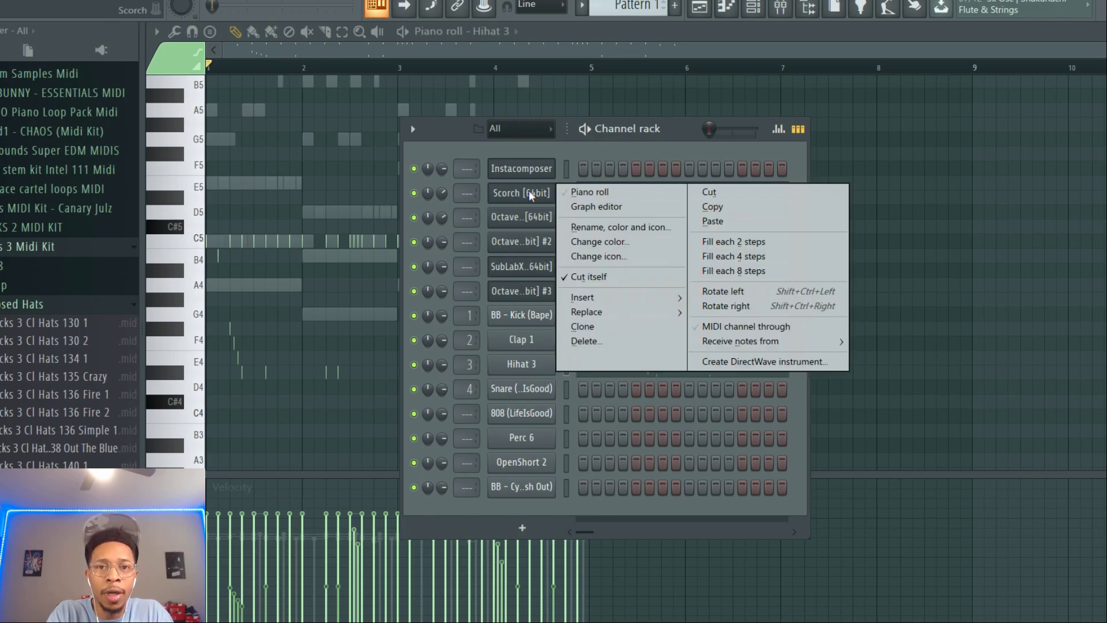
pyautogui.click(710, 190)
pyautogui.rightClick(534, 215)
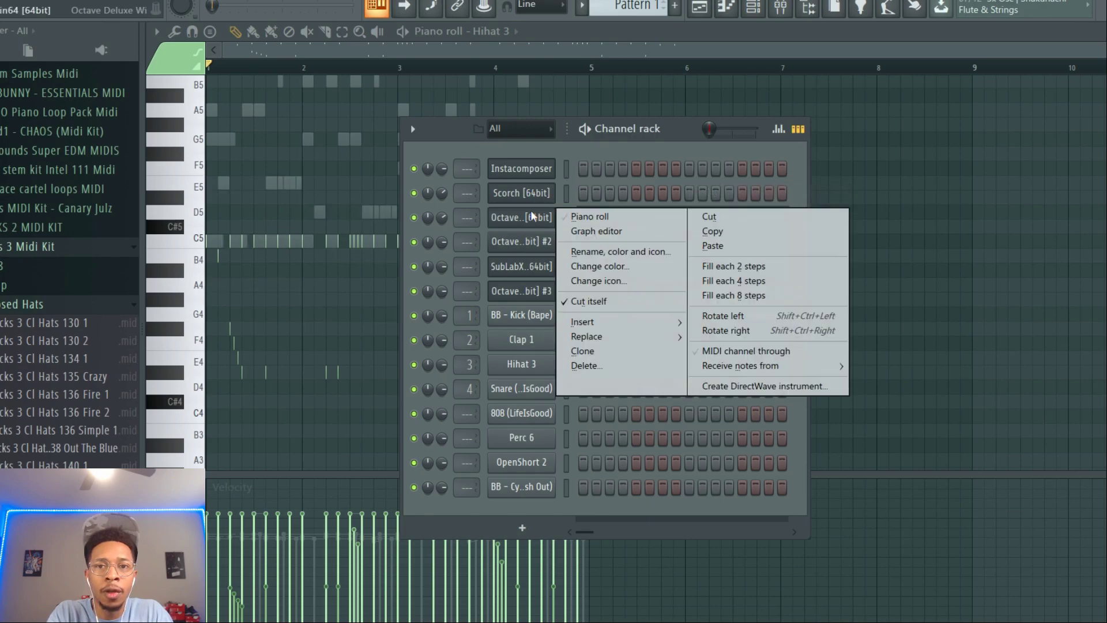
pyautogui.click(710, 217)
pyautogui.rightClick(537, 243)
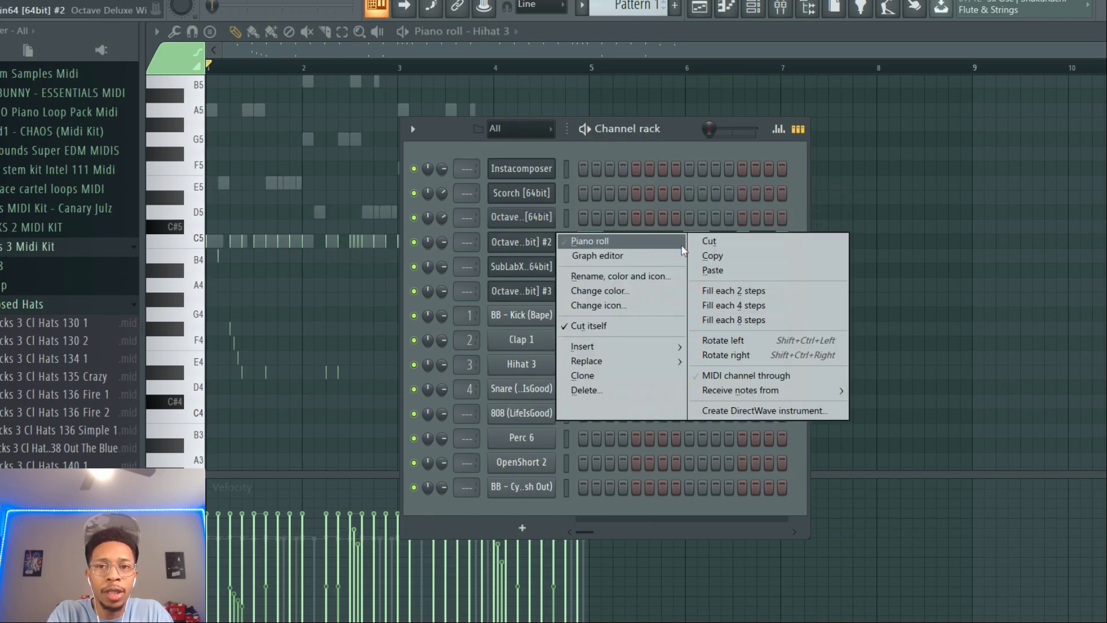
pyautogui.click(710, 241)
pyautogui.rightClick(526, 267)
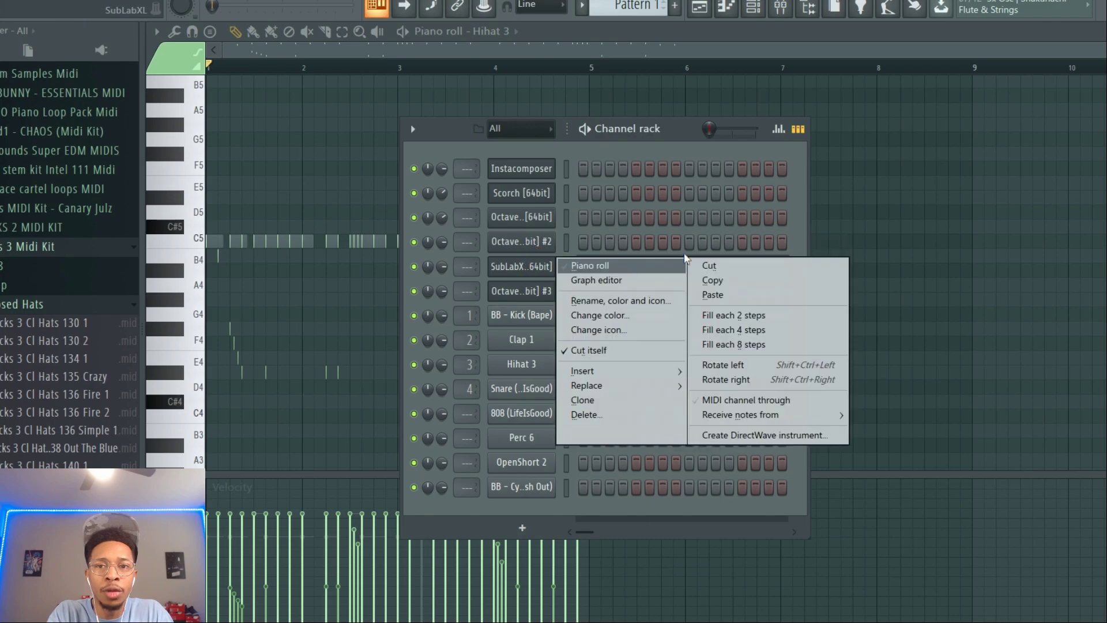
pyautogui.click(718, 266)
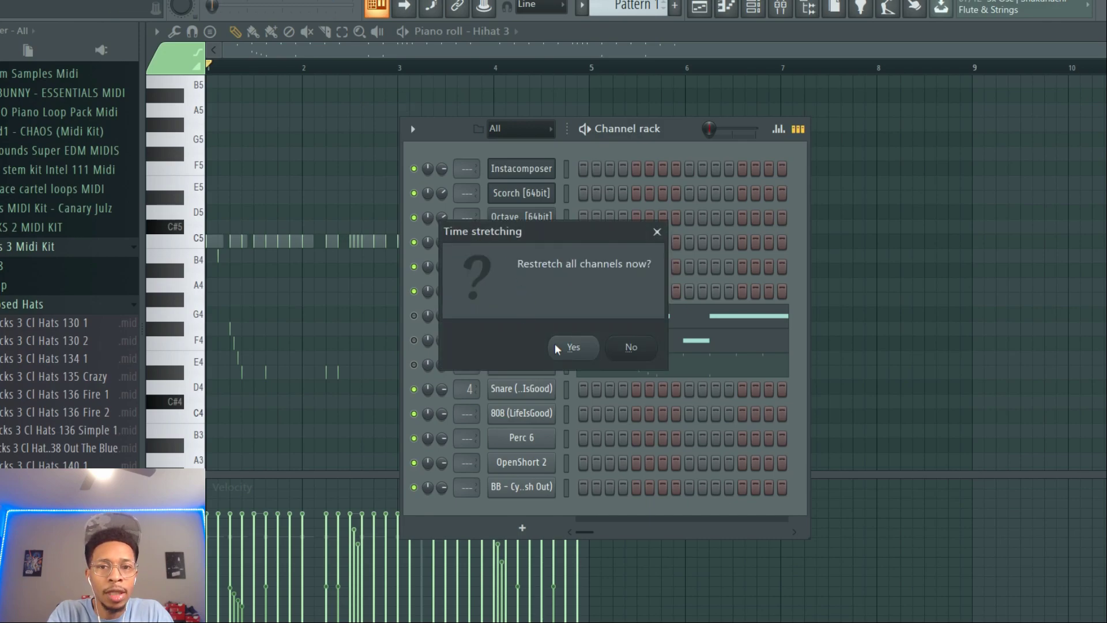
pyautogui.click(552, 346)
# Load the Factory 01 preset Gm-(Gm-F-D#-Dm)x2 in Instacomposer, discarding the unsaved changes
pyautogui.click(515, 168)
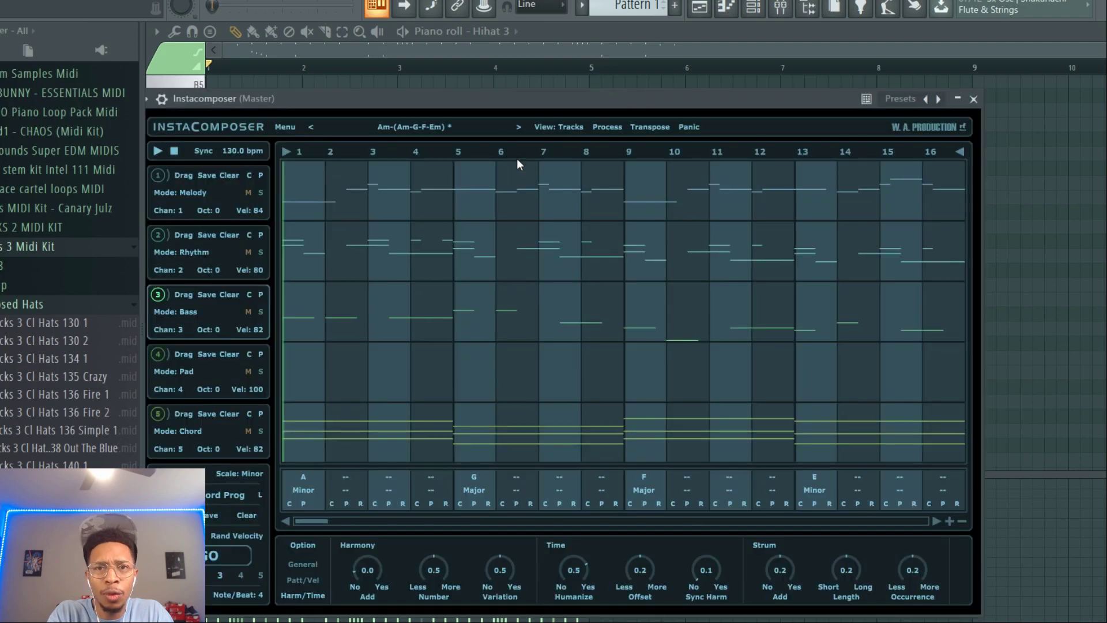
pyautogui.click(388, 125)
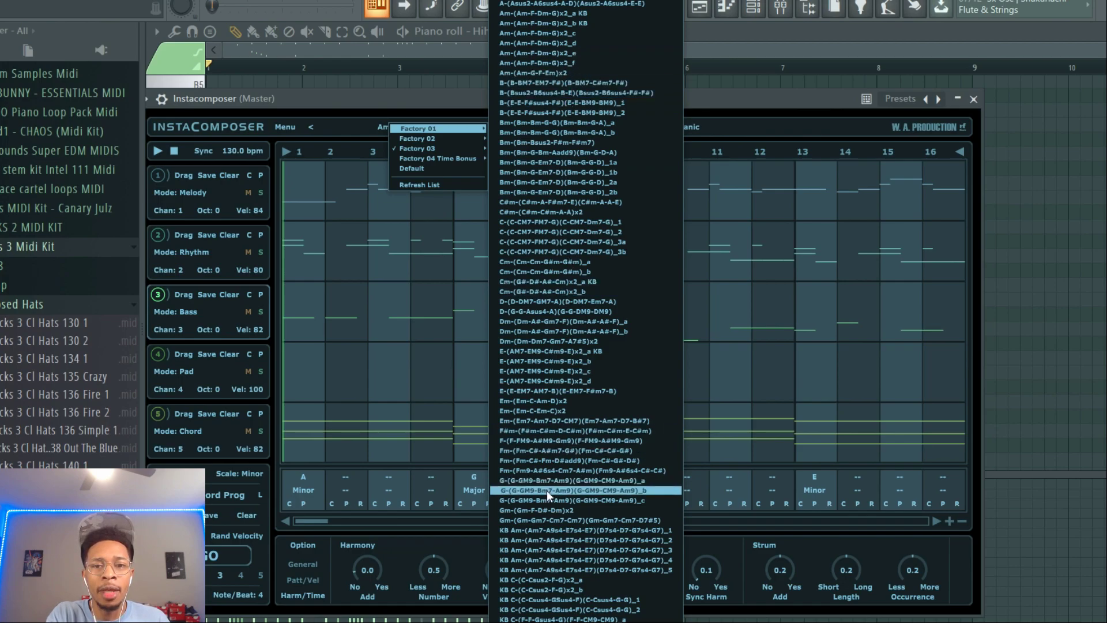
pyautogui.click(540, 510)
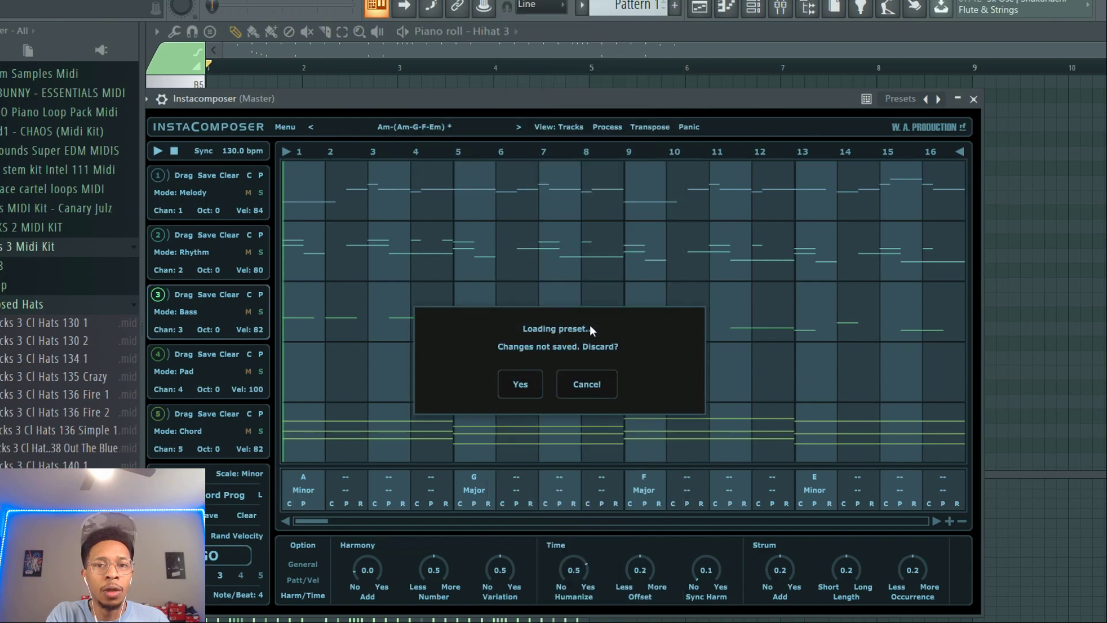
pyautogui.click(517, 384)
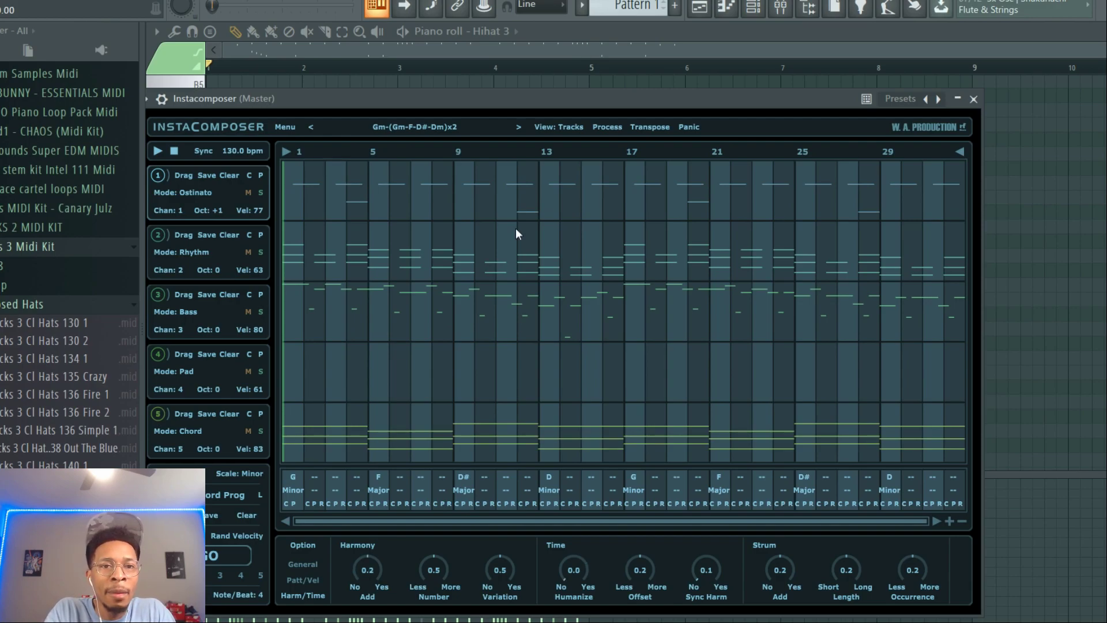
# Arrange the Channel rack and Instacomposer side by side and transfer the Chord track's MIDI to the Scorch channel
pyautogui.moveTo(392, 99); pyautogui.dragTo(1088, 132)
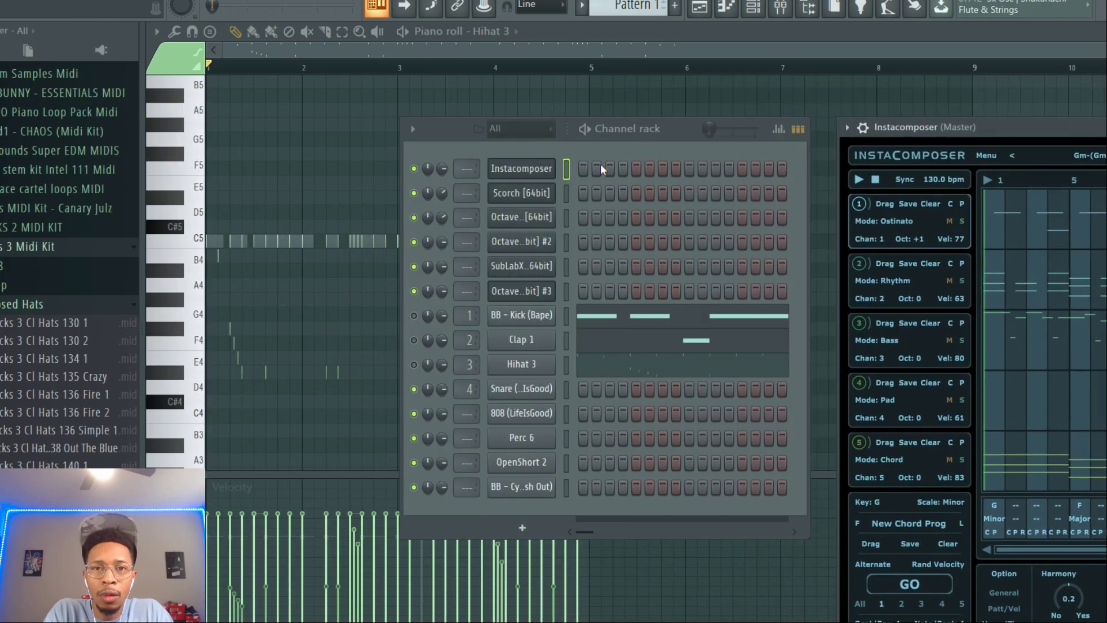
pyautogui.moveTo(462, 138); pyautogui.dragTo(270, 103)
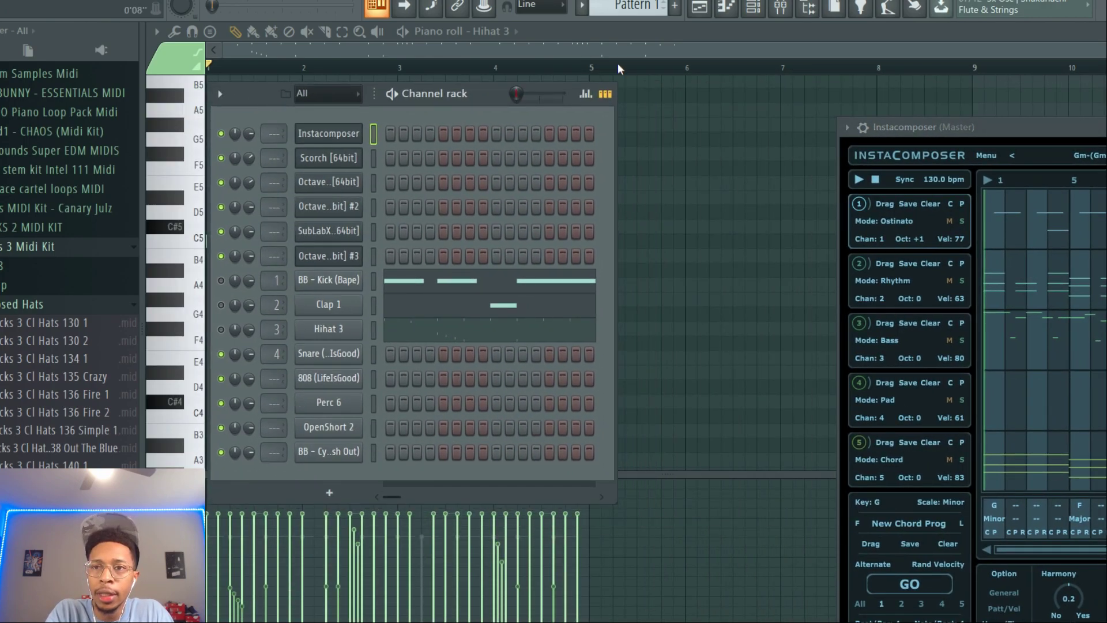
pyautogui.moveTo(1050, 125); pyautogui.dragTo(840, 78)
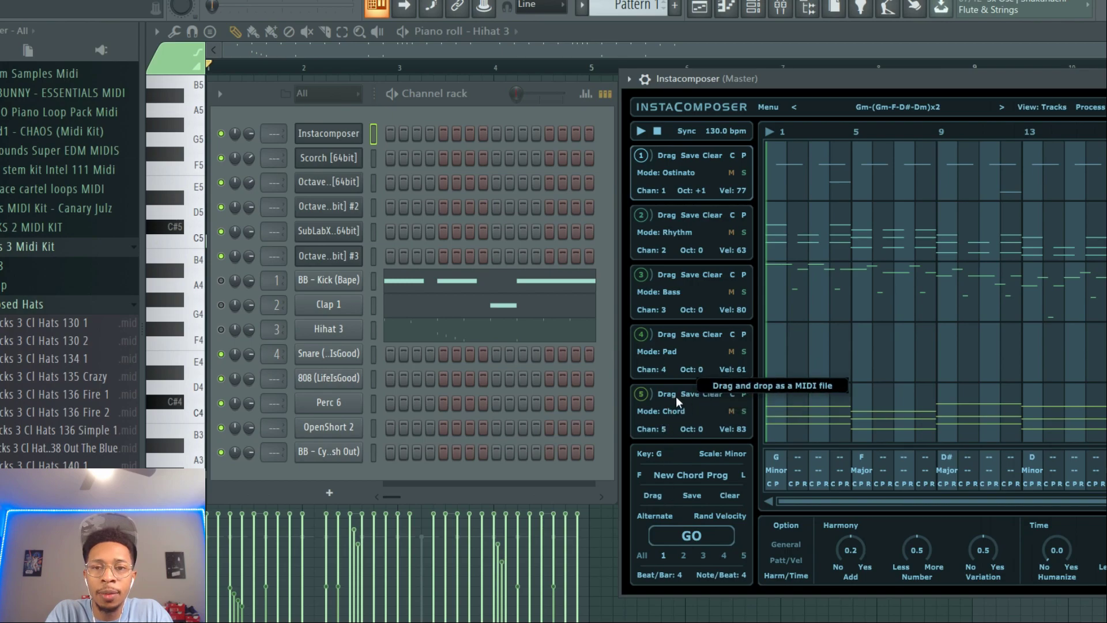
pyautogui.moveTo(666, 392); pyautogui.dragTo(317, 162)
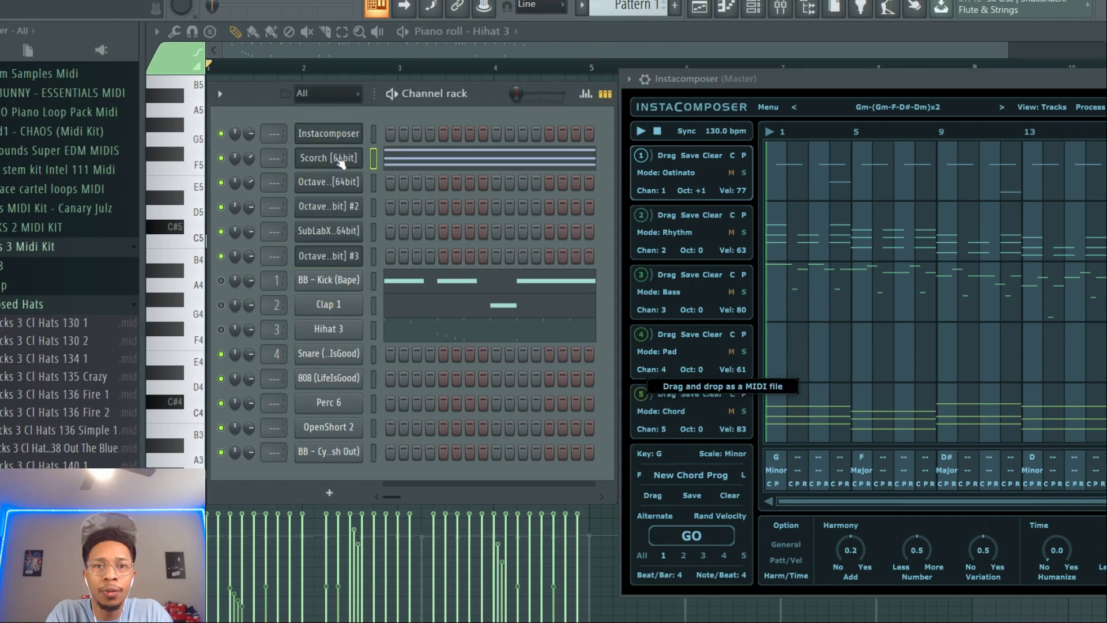
# Change Scorch's sound to Piano & Keys - Saprastic and play the chords with it
pyautogui.click(341, 163)
pyautogui.moveTo(847, 539); pyautogui.dragTo(515, 293)
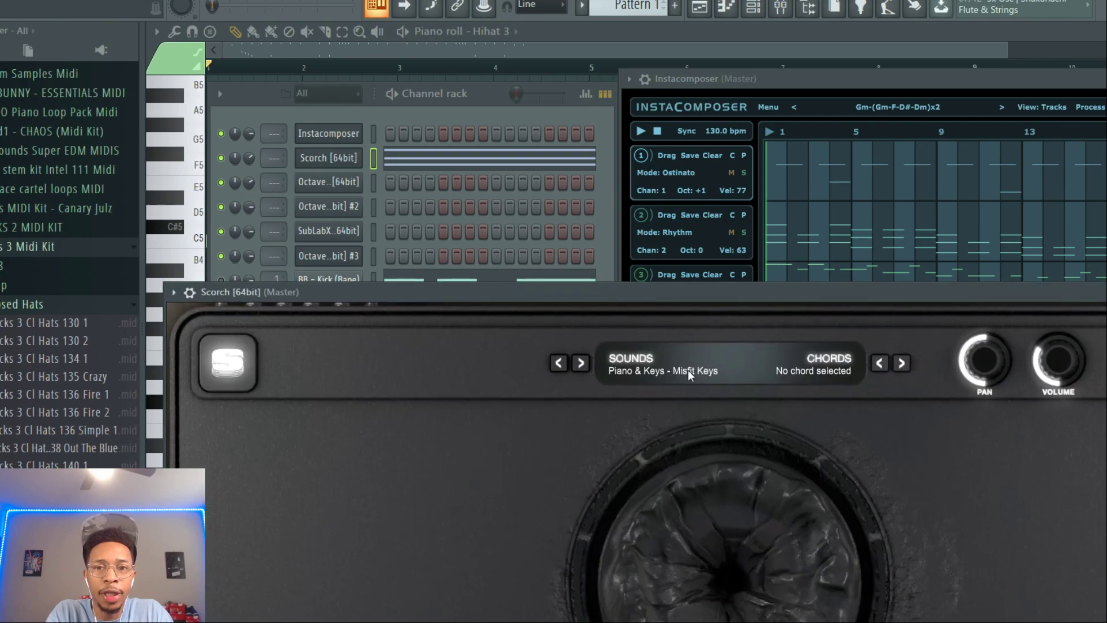
pyautogui.click(634, 369)
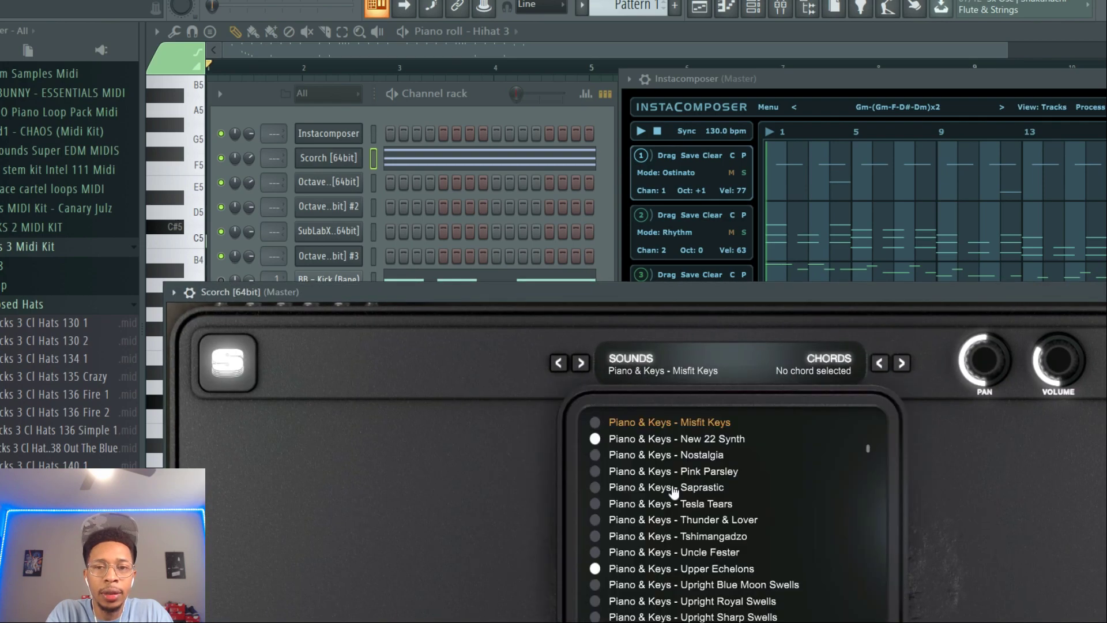
pyautogui.click(645, 491)
pyautogui.moveTo(619, 293); pyautogui.dragTo(753, 565)
pyautogui.press('space')
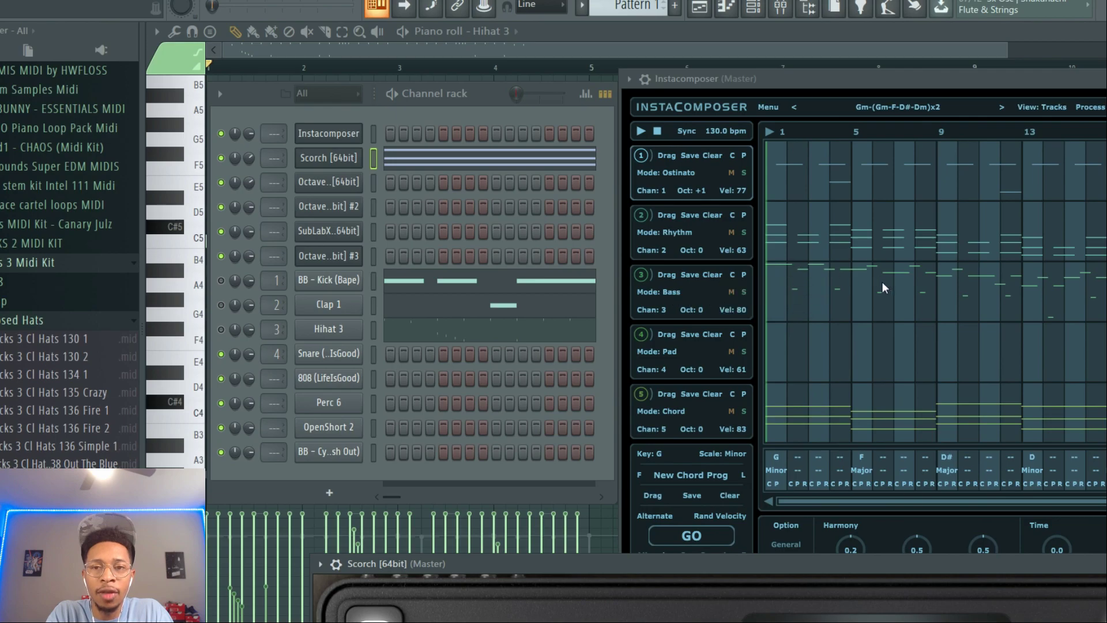
# Transfer Instacomposer's Bass MIDI to SubLabXL, the Rhythm MIDI to Octave and the Ostinato MIDI to Octave #2
pyautogui.moveTo(668, 272); pyautogui.dragTo(502, 250)
pyautogui.moveTo(341, 229); pyautogui.dragTo(337, 230)
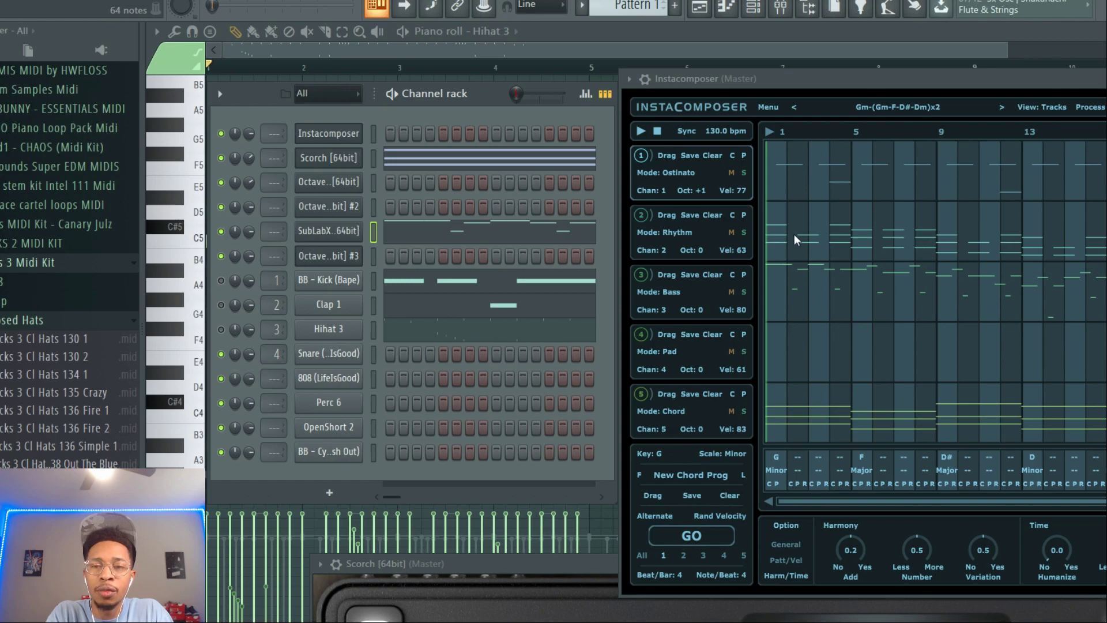
pyautogui.moveTo(670, 215); pyautogui.dragTo(333, 182)
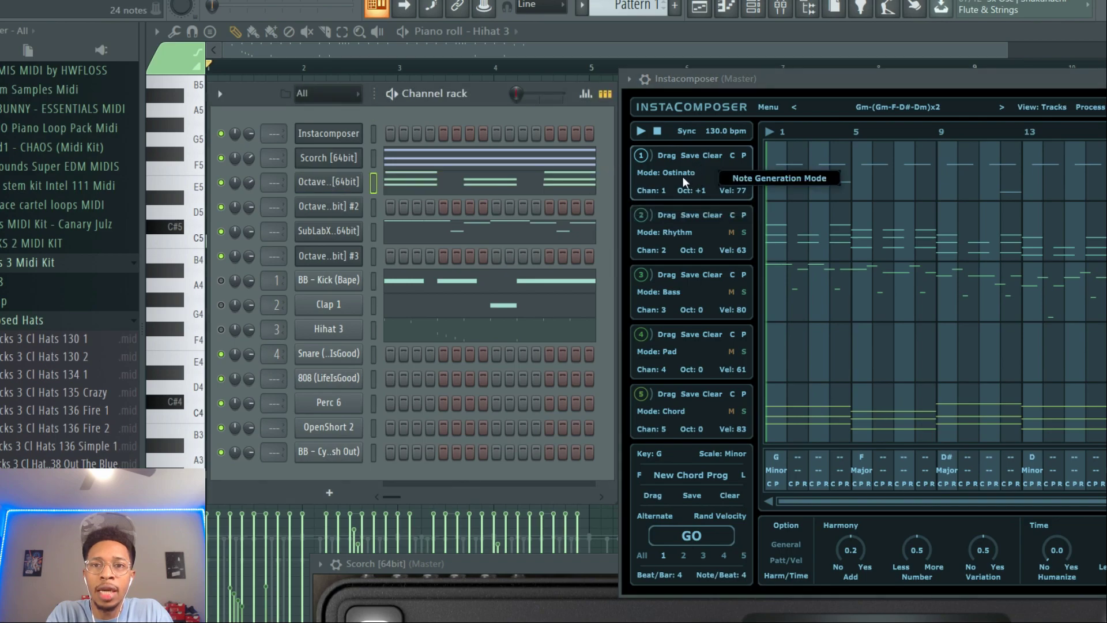
pyautogui.moveTo(662, 154); pyautogui.dragTo(341, 200)
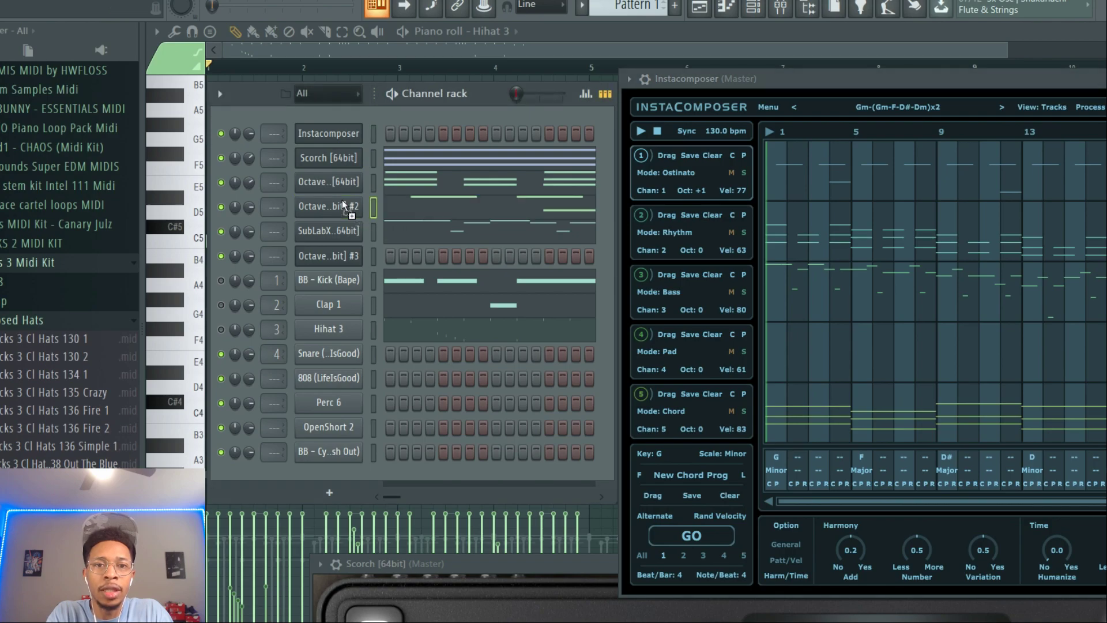
# Play the pattern to hear the new parts together and view the SubLabXL notes in the piano roll
pyautogui.press('space')
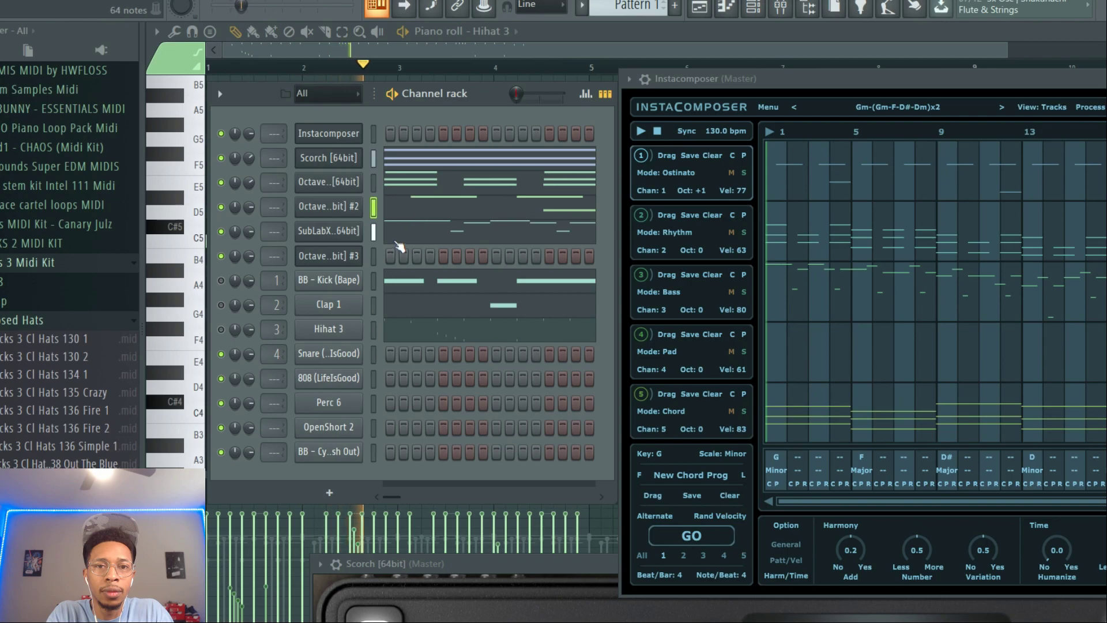
pyautogui.click(406, 234)
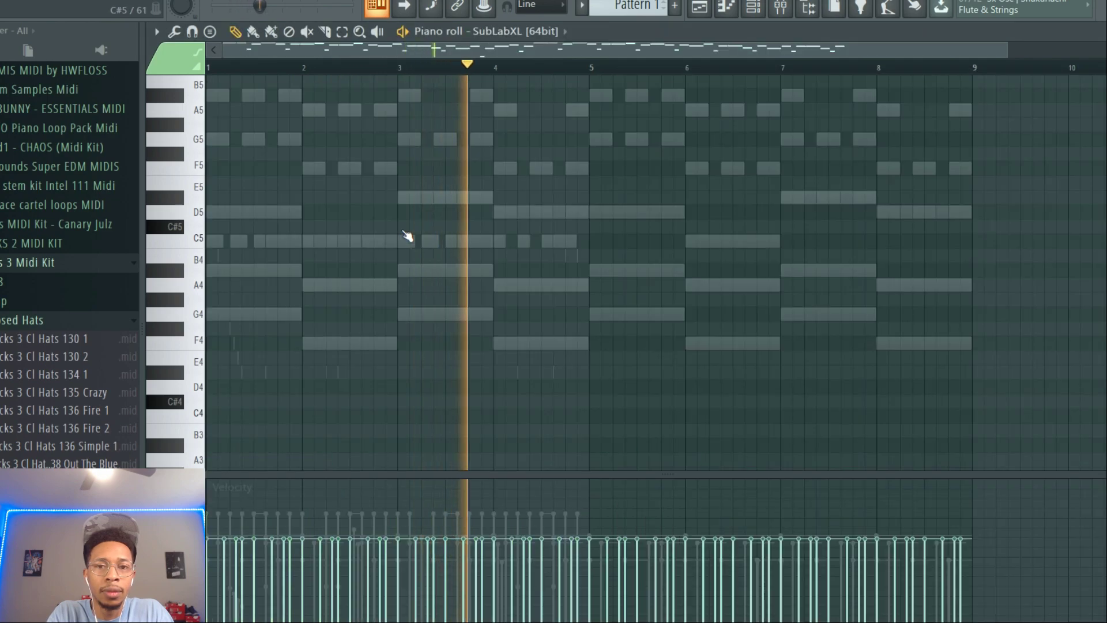
pyautogui.press('F6')
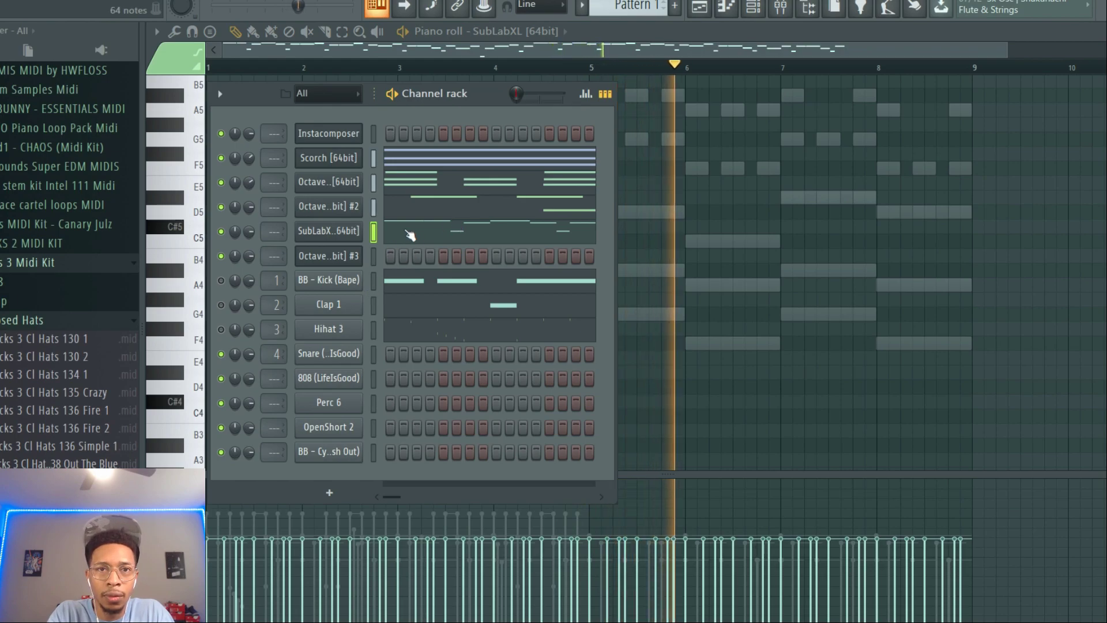
pyautogui.press('space')
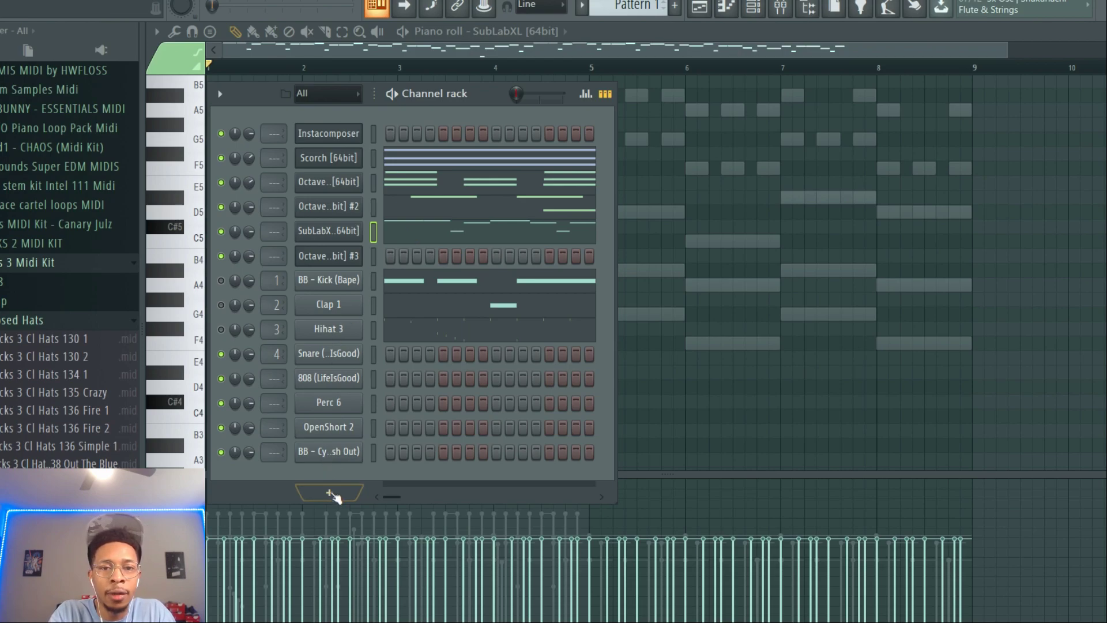
# Add Unison Drum Monkey as a new instrument channel
pyautogui.click(332, 494)
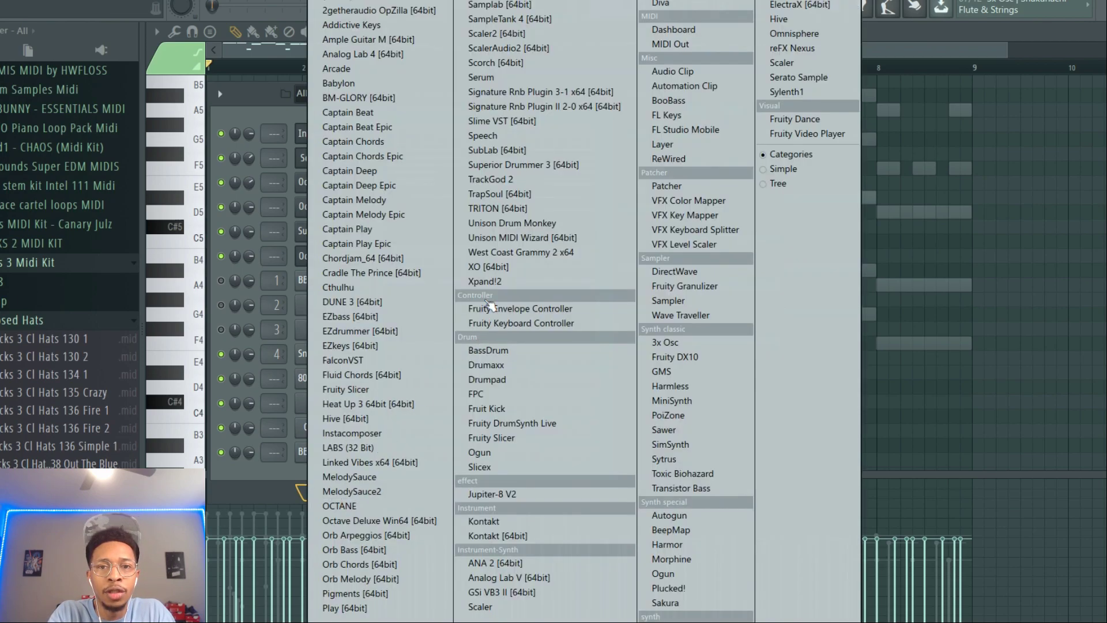
pyautogui.click(541, 224)
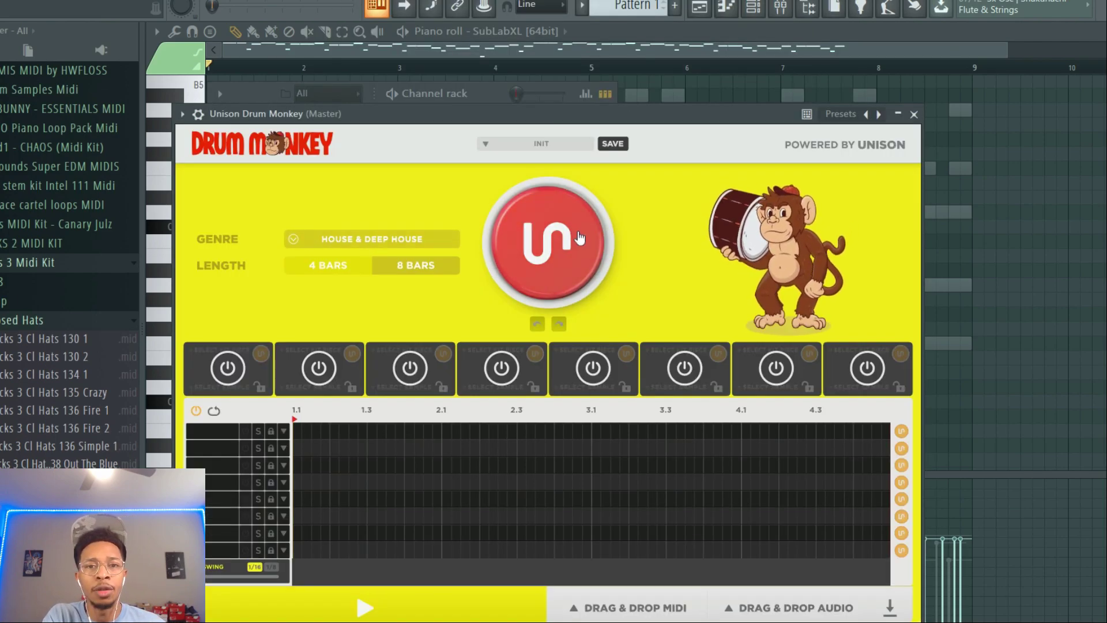
# Generate and audition a House & Deep House groove in Drum Monkey, and reset it to the INIT preset
pyautogui.click(579, 238)
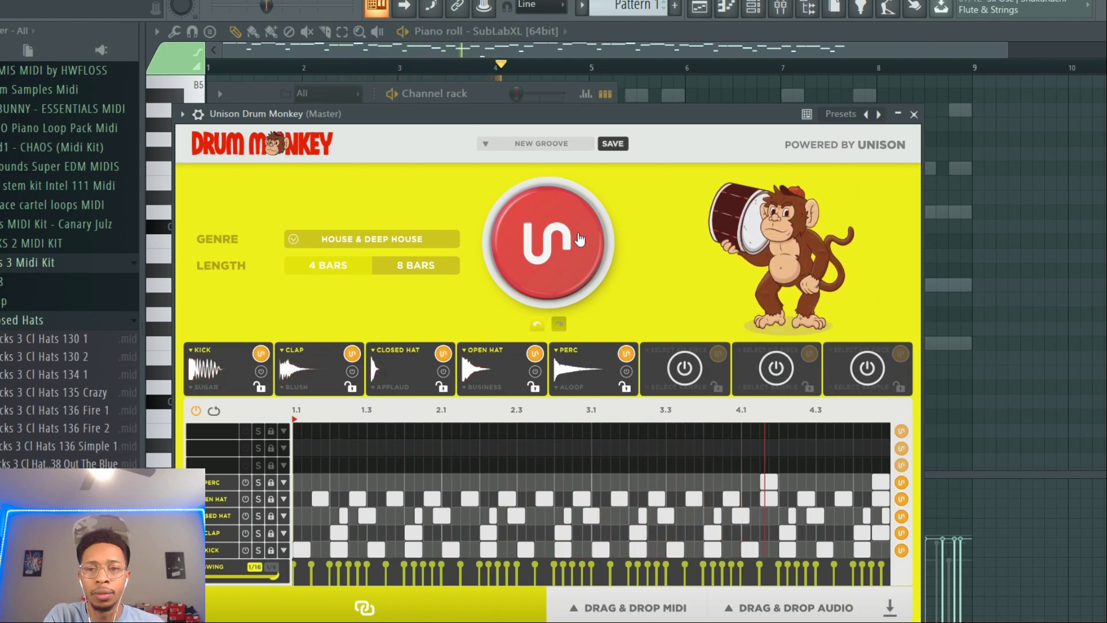
pyautogui.press('space')
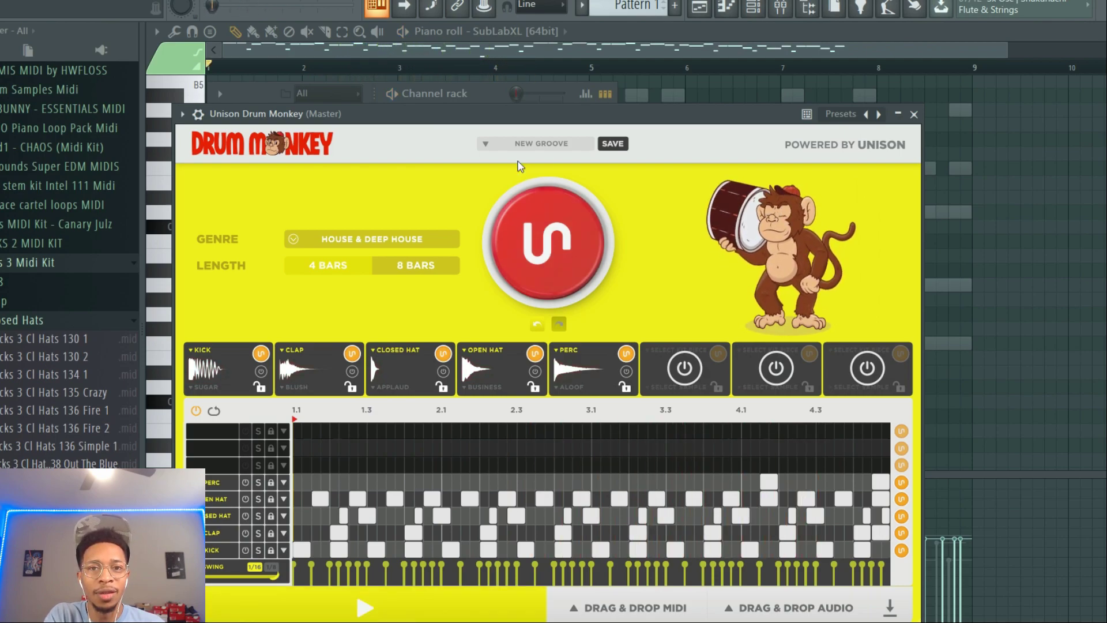
pyautogui.click(573, 144)
pyautogui.click(559, 185)
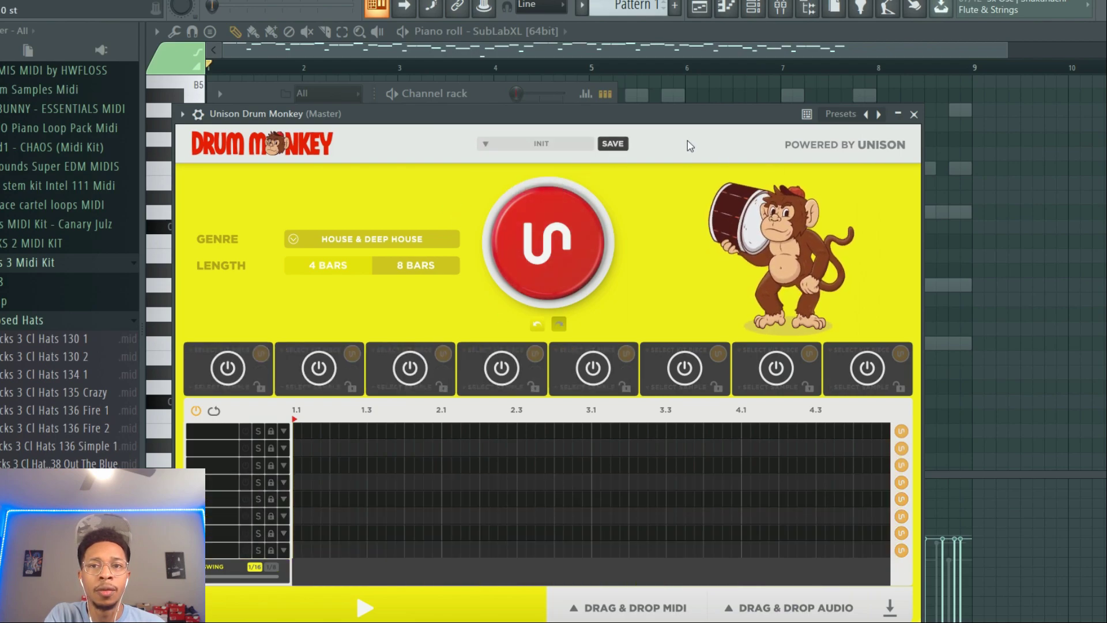
# Move the Drum Monkey and Instacomposer windows aside and mute the Scorch, Octave and Octave #2 channels
pyautogui.moveTo(674, 121); pyautogui.dragTo(1106, 532)
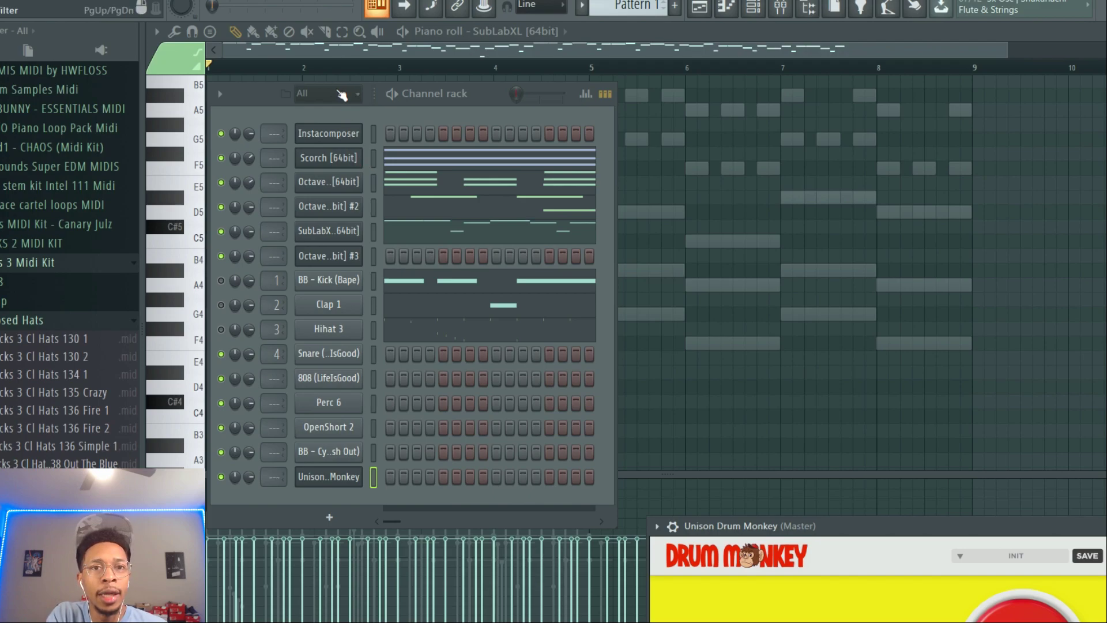
pyautogui.click(335, 140)
pyautogui.moveTo(868, 130); pyautogui.dragTo(577, 85)
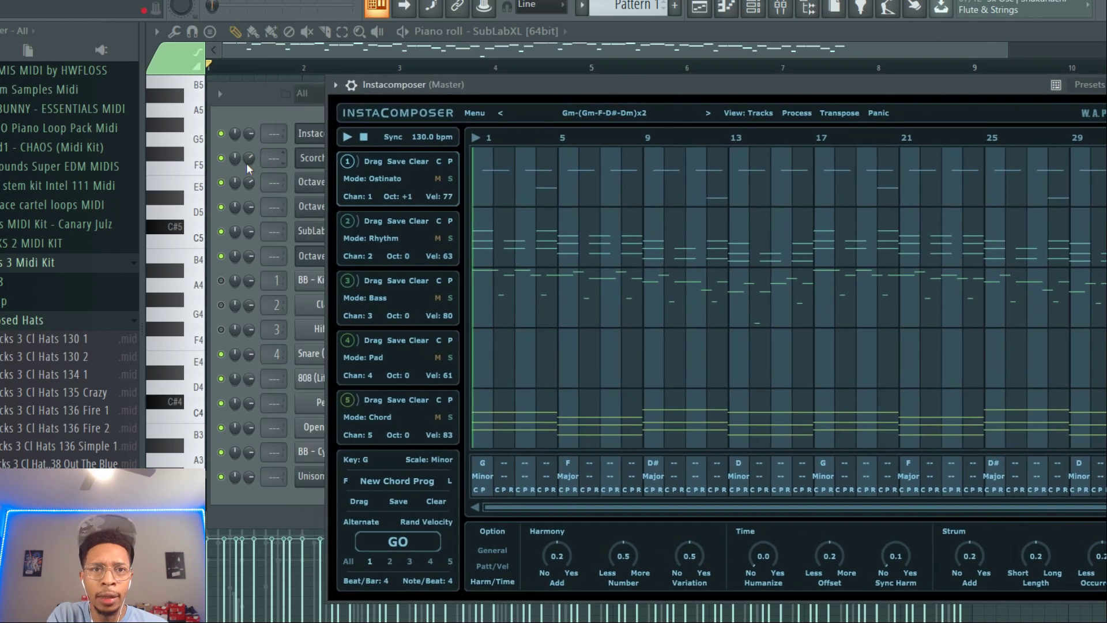
pyautogui.click(213, 159)
pyautogui.click(219, 206)
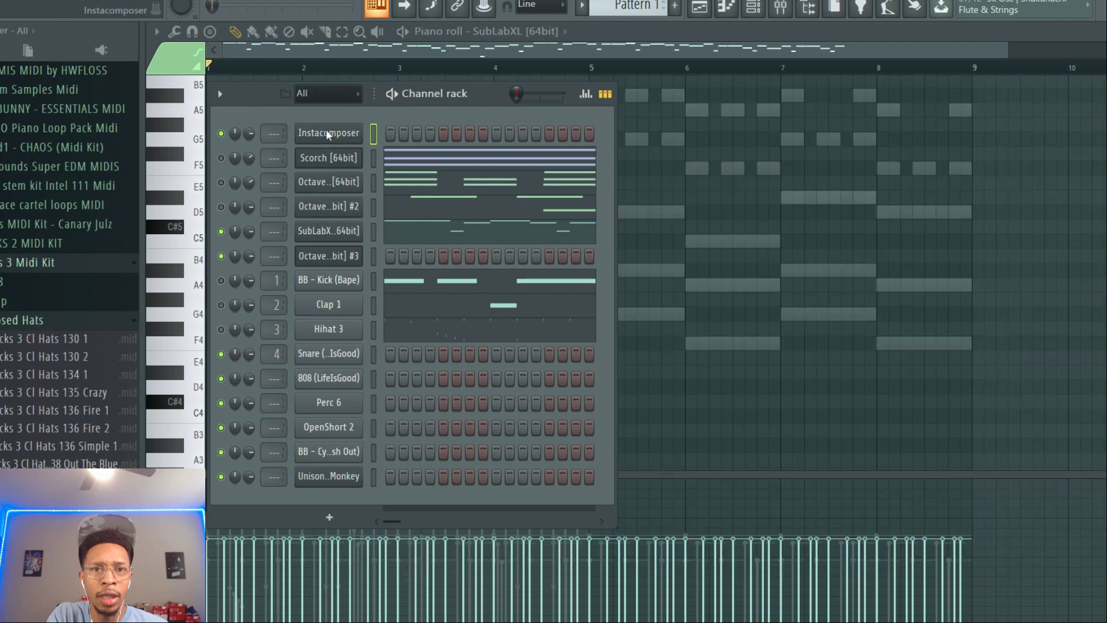
# Select Chord track 5 in Instacomposer and set its General Basic/Exotic Chords option to 0.9
pyautogui.click(327, 129)
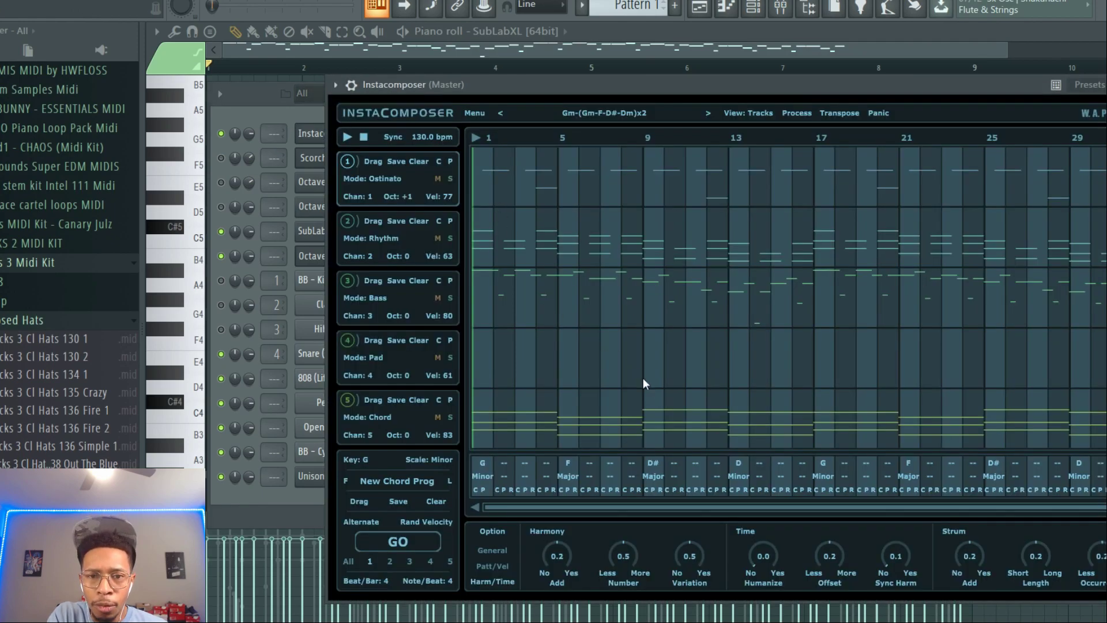
pyautogui.click(348, 400)
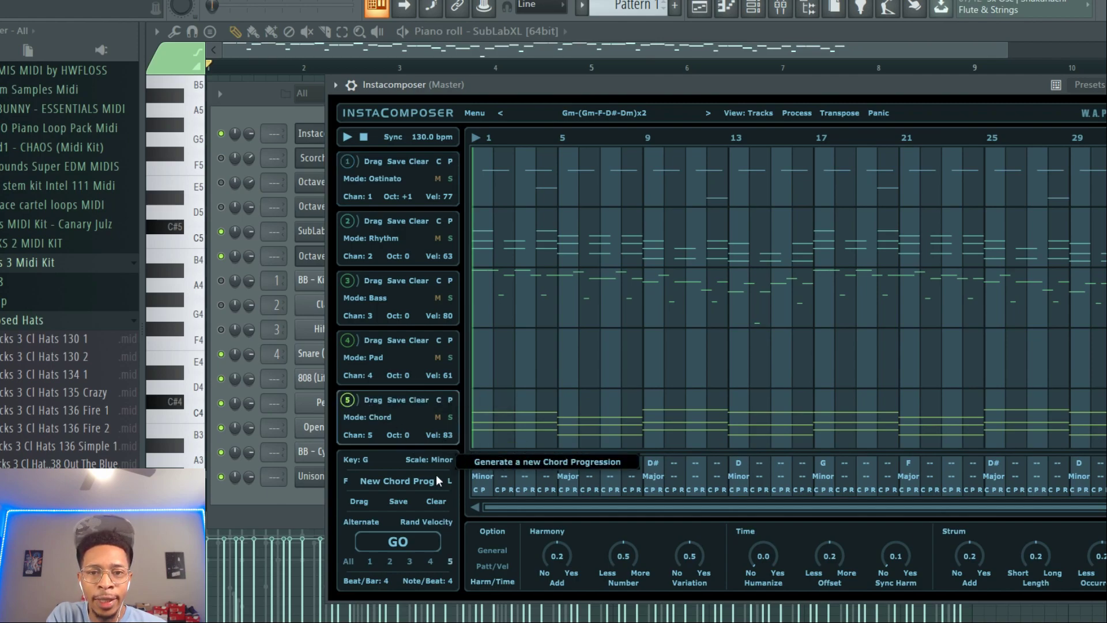
pyautogui.click(500, 550)
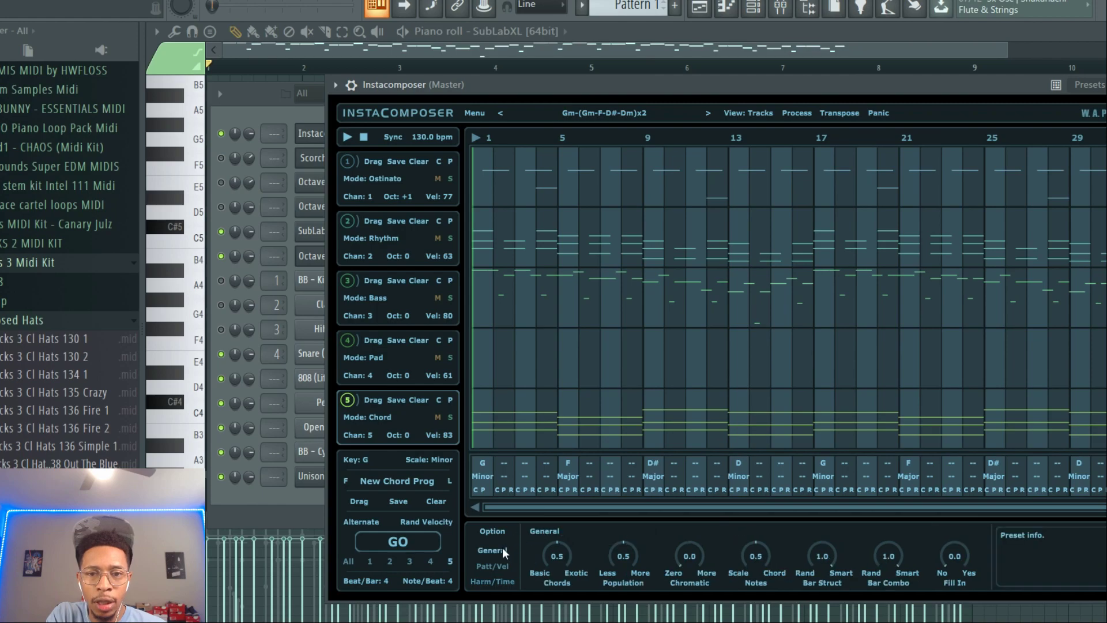
pyautogui.moveTo(562, 557); pyautogui.dragTo(562, 548)
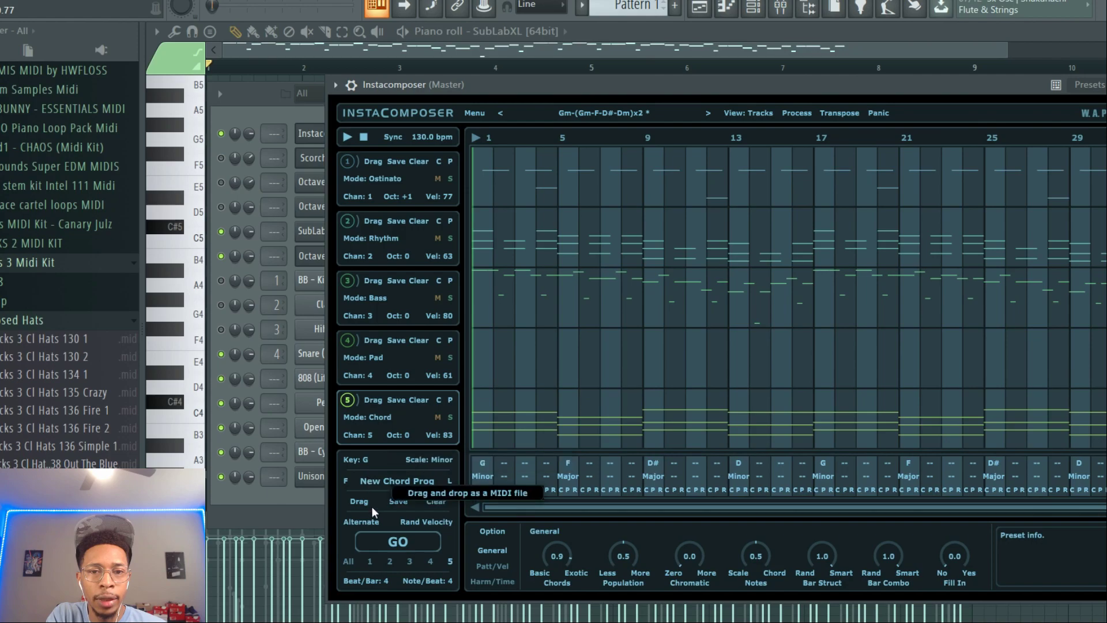
# Generate a new chord progression and regenerate track 5's notes, keeping its mode on Chord
pyautogui.click(383, 417)
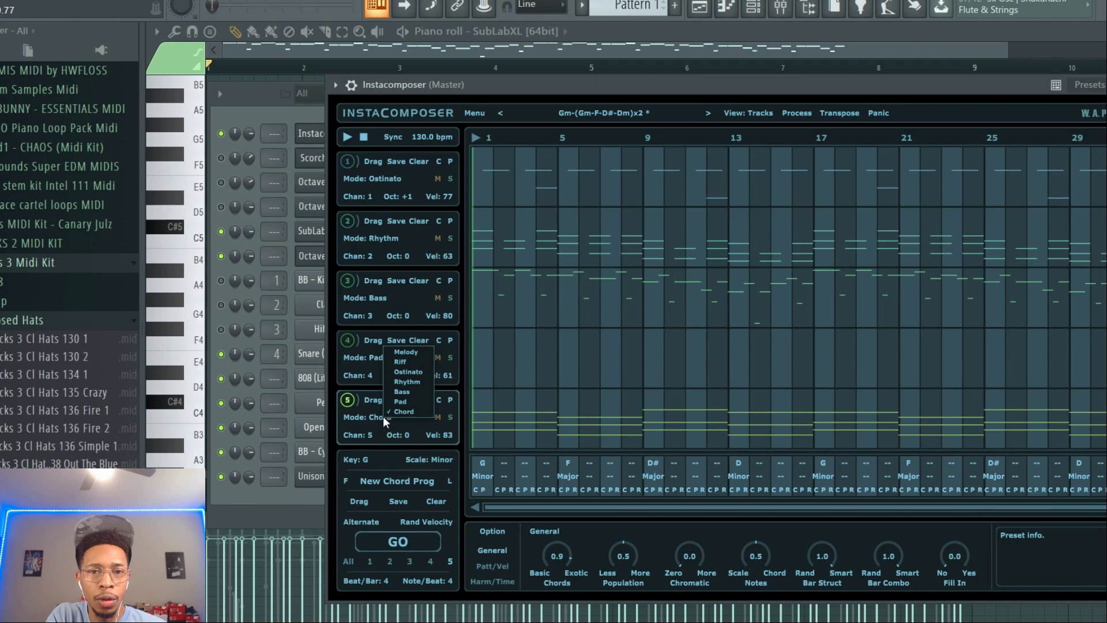
pyautogui.click(357, 416)
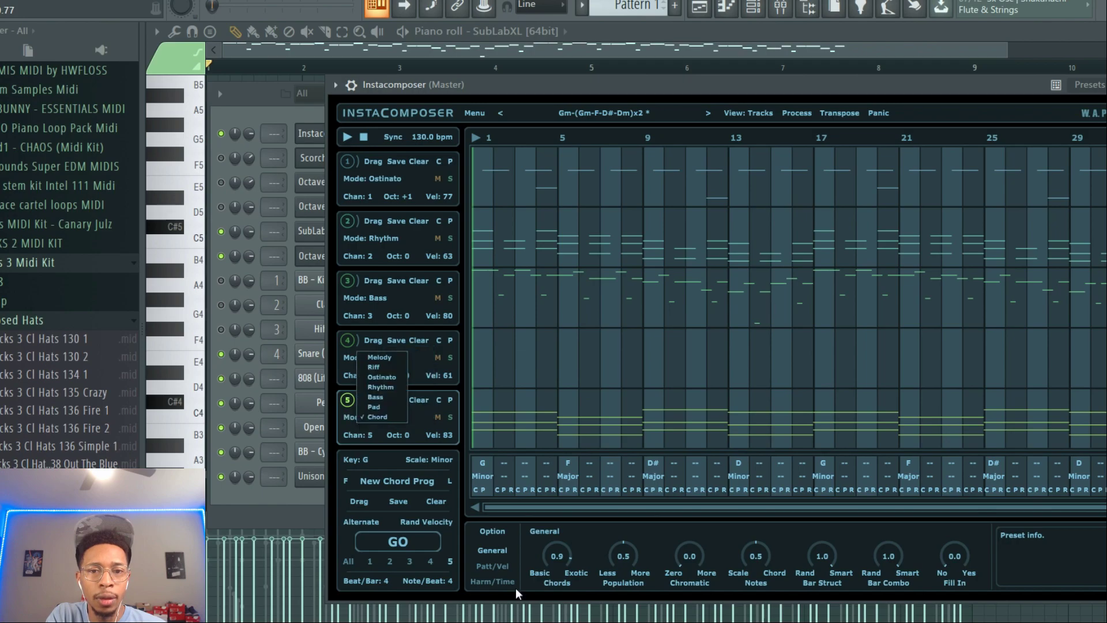
pyautogui.click(410, 538)
pyautogui.click(397, 481)
pyautogui.click(395, 541)
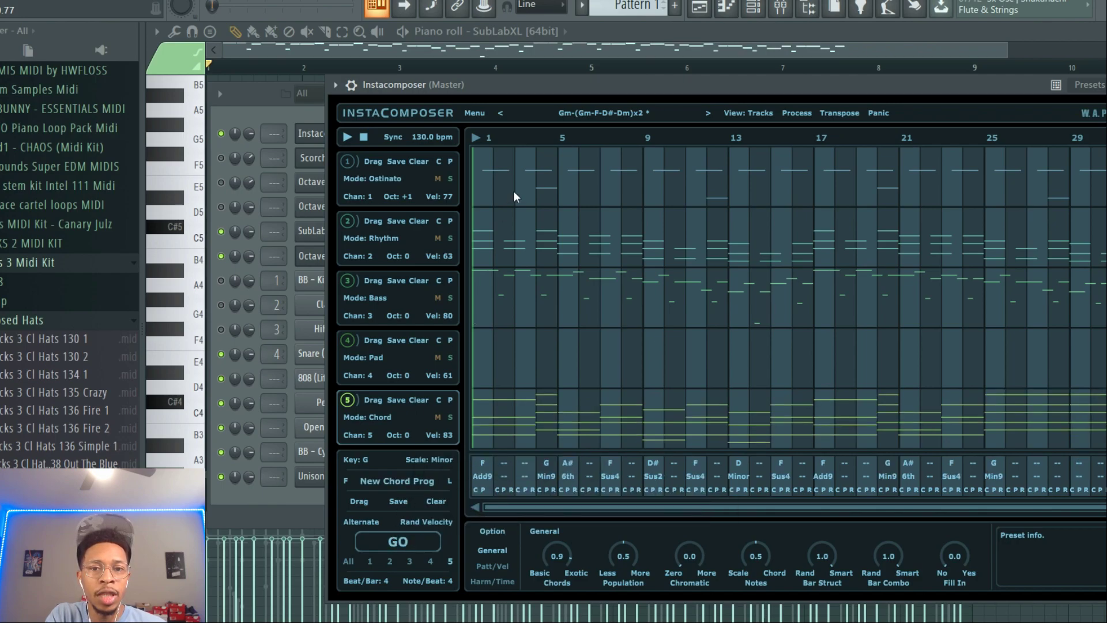
# Replace Scorch's notes with track 5's chord MIDI and play the pattern with Scorch unmuted and SubLabXL muted
pyautogui.moveTo(530, 84); pyautogui.dragTo(901, 116)
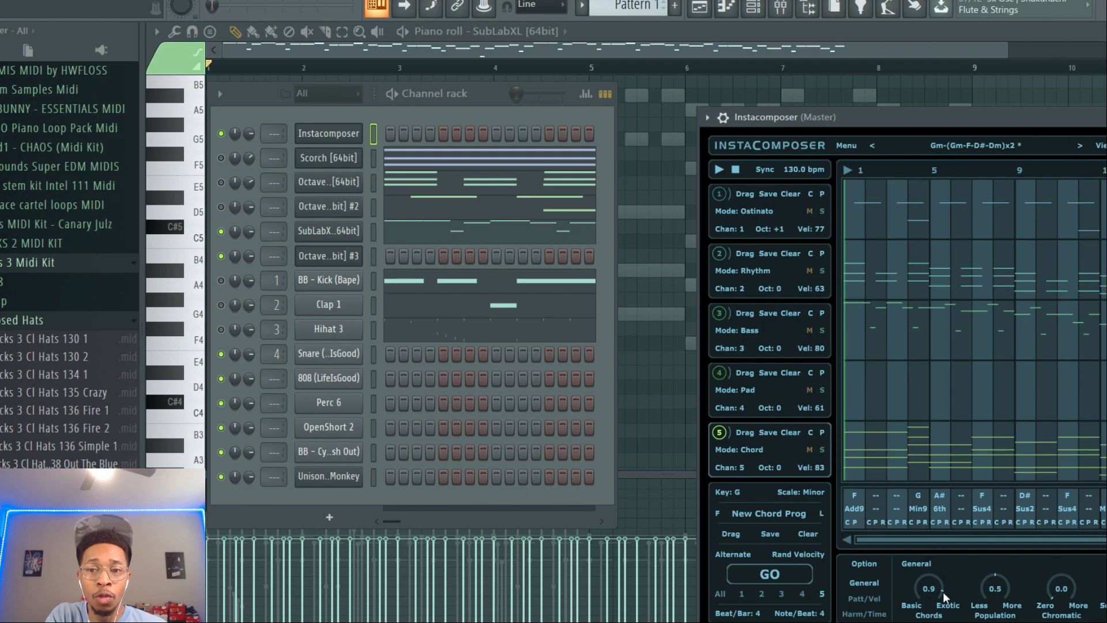
pyautogui.moveTo(744, 428); pyautogui.dragTo(338, 159)
pyautogui.click(220, 158)
pyautogui.press('space')
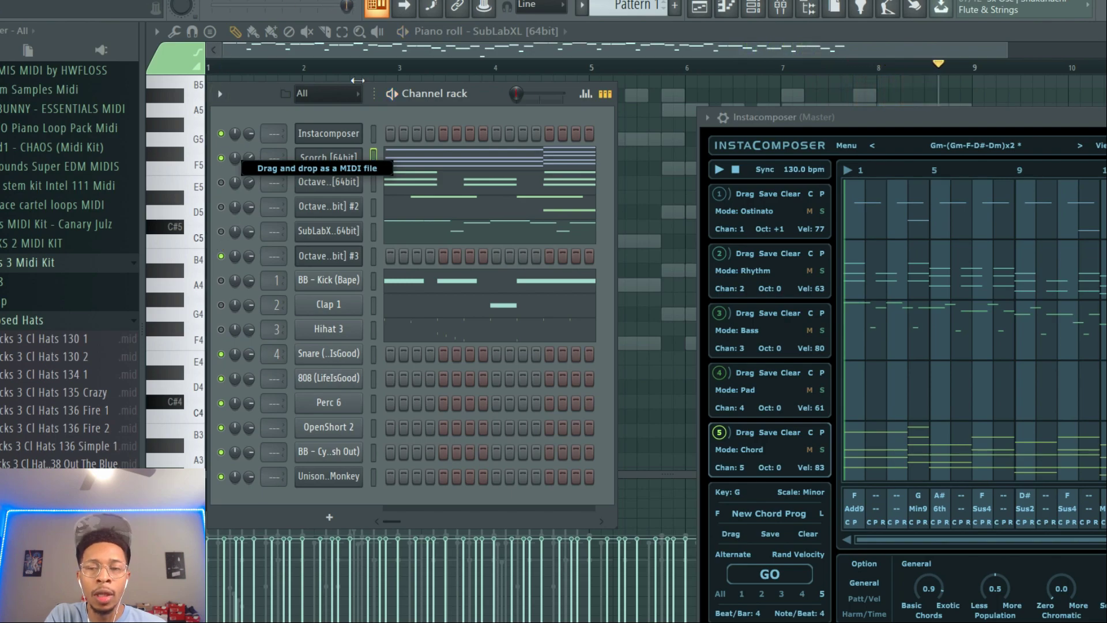
# Regenerate the Bass part on Instacomposer track 3
pyautogui.moveTo(887, 119); pyautogui.dragTo(609, 85)
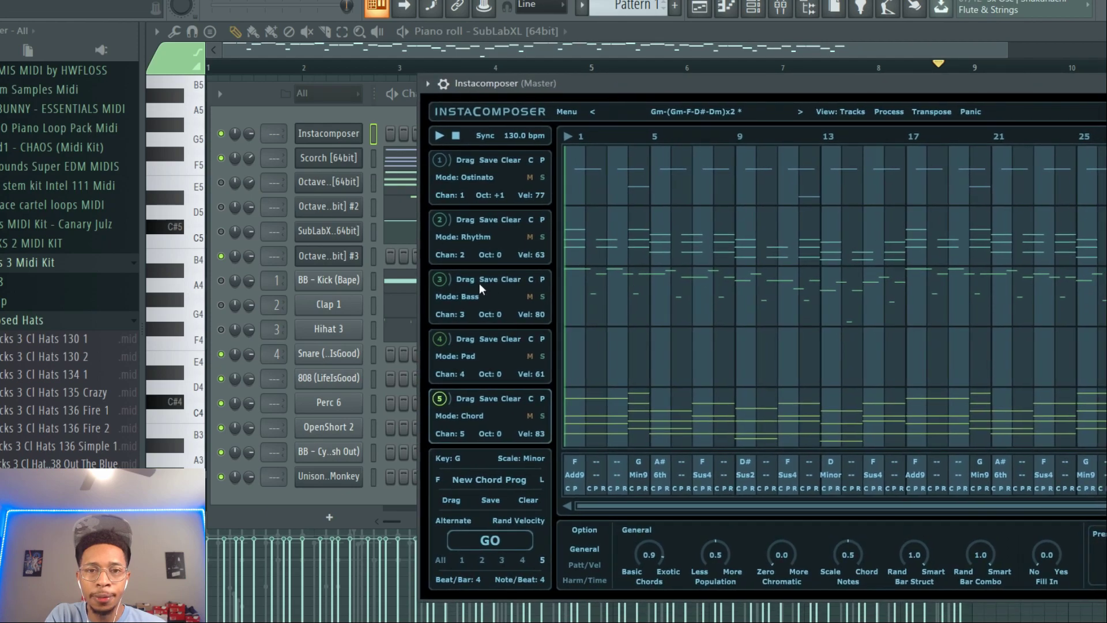
pyautogui.click(445, 281)
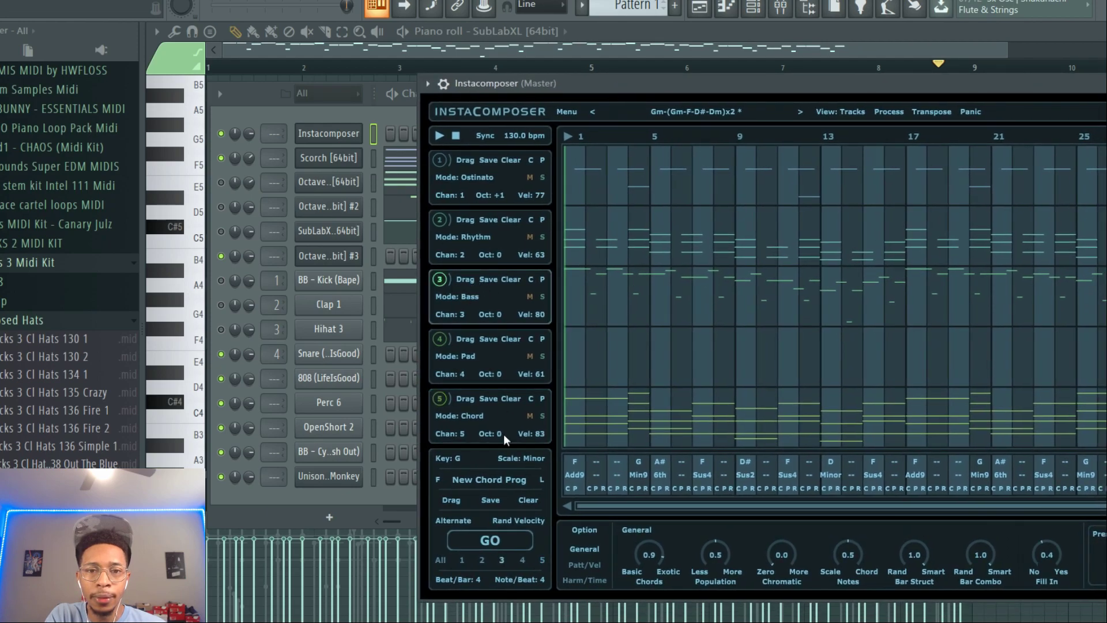
pyautogui.click(499, 540)
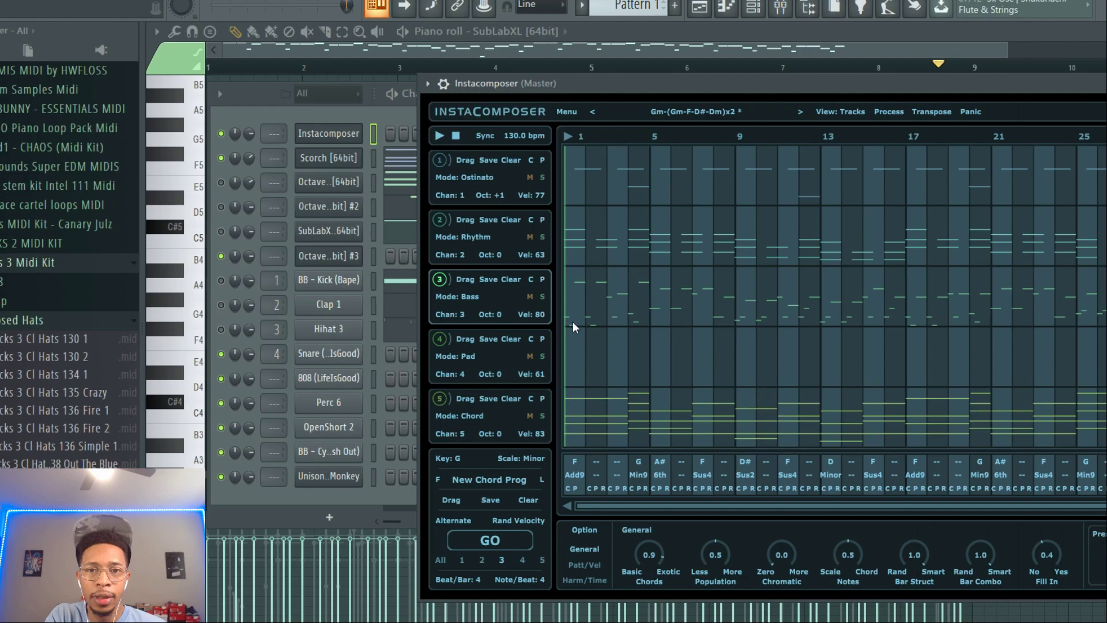
# Replace SubLabXL's notes with the new bass MIDI, unmute the channel and play it together with Scorch
pyautogui.moveTo(564, 99); pyautogui.dragTo(742, 107)
pyautogui.moveTo(644, 291); pyautogui.dragTo(347, 230)
pyautogui.click(221, 231)
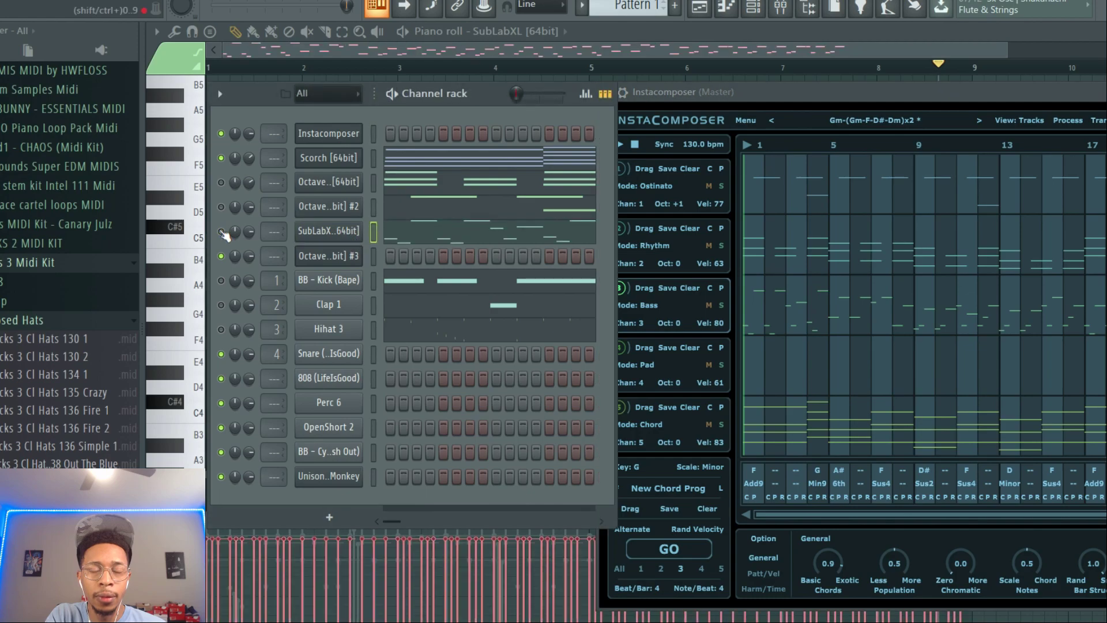
pyautogui.press('space')
pyautogui.click(449, 241)
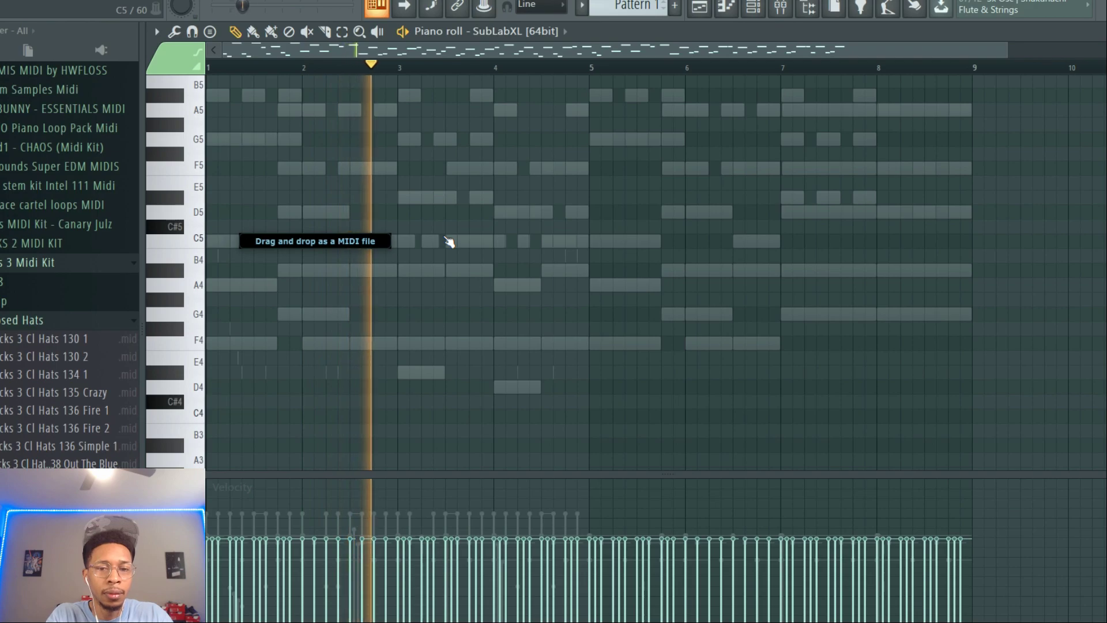
pyautogui.press('F6')
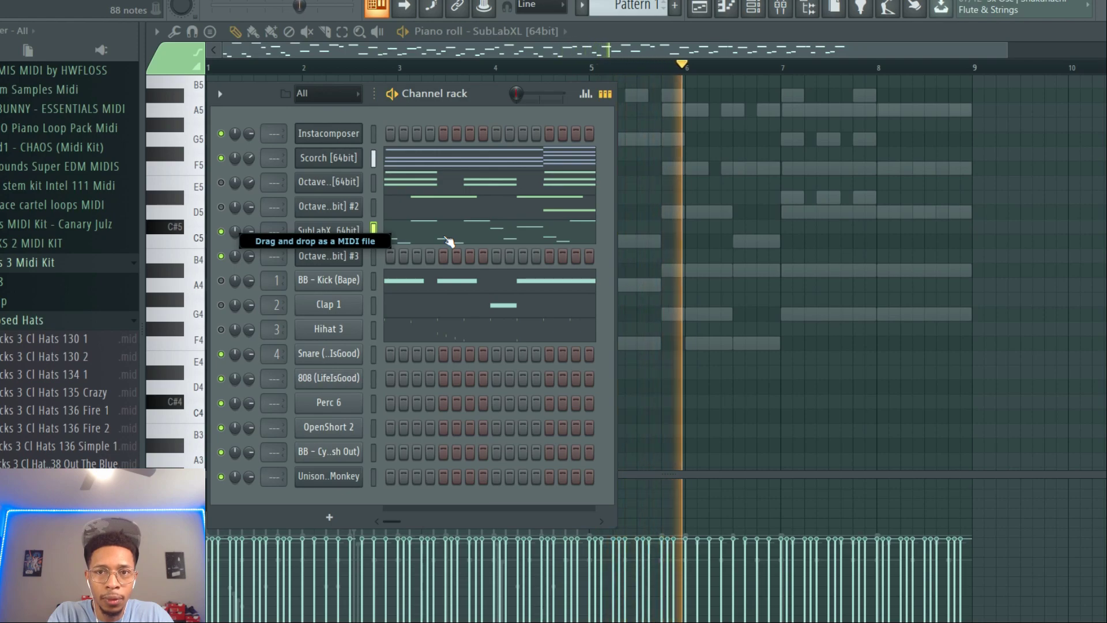
pyautogui.press('space')
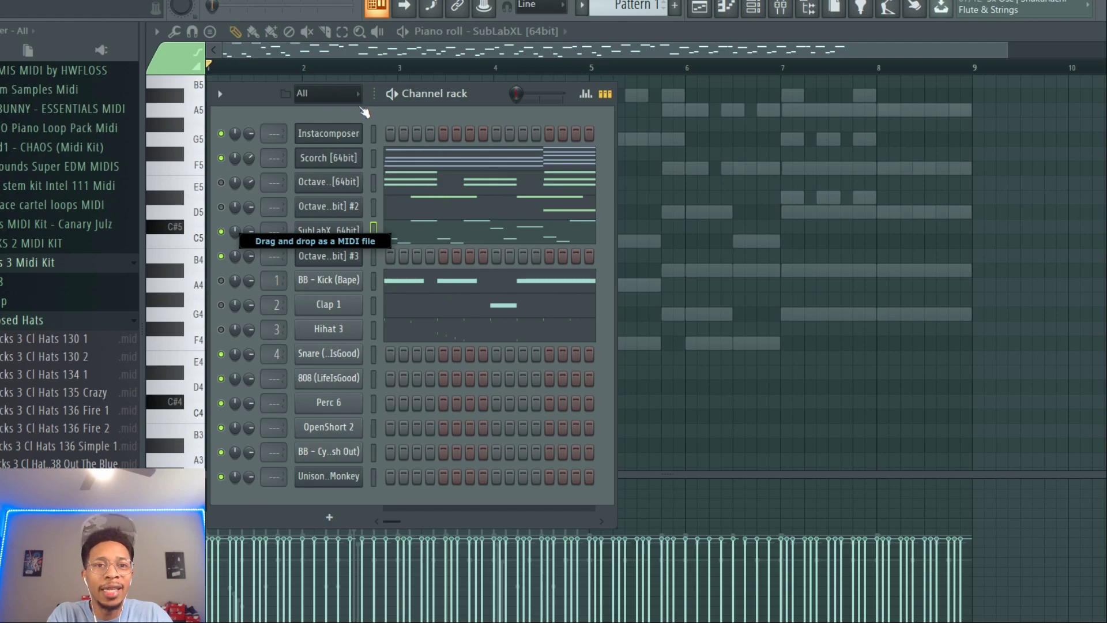
# Cut the notes from the Scorch, Octave, Octave #2 and SubLabXL channels
pyautogui.moveTo(266, 96); pyautogui.dragTo(558, 128)
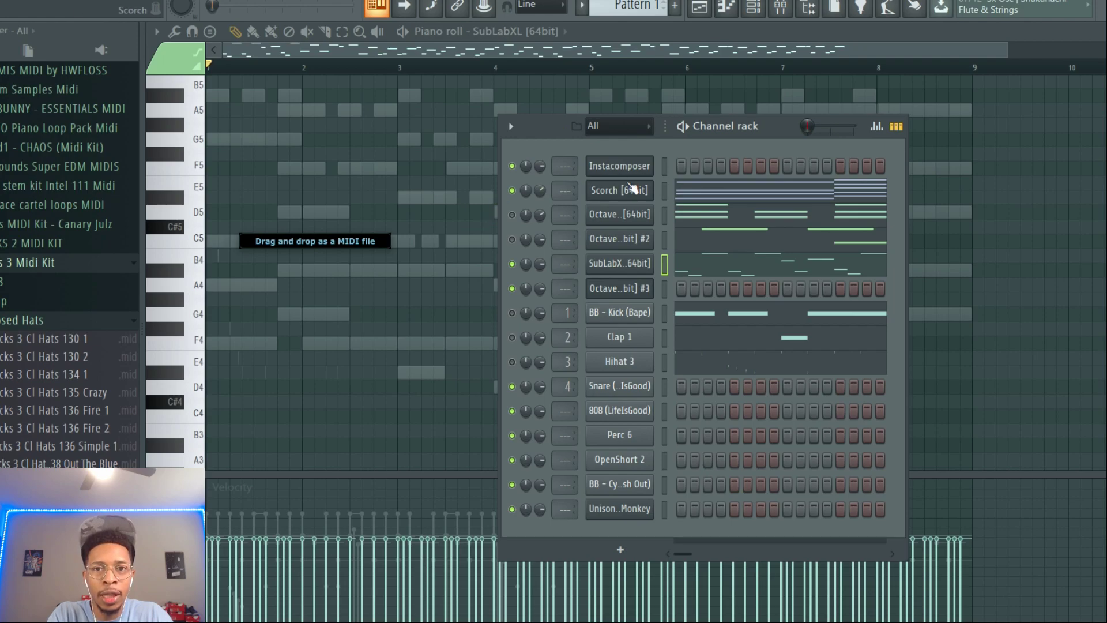
pyautogui.rightClick(634, 191)
pyautogui.click(828, 204)
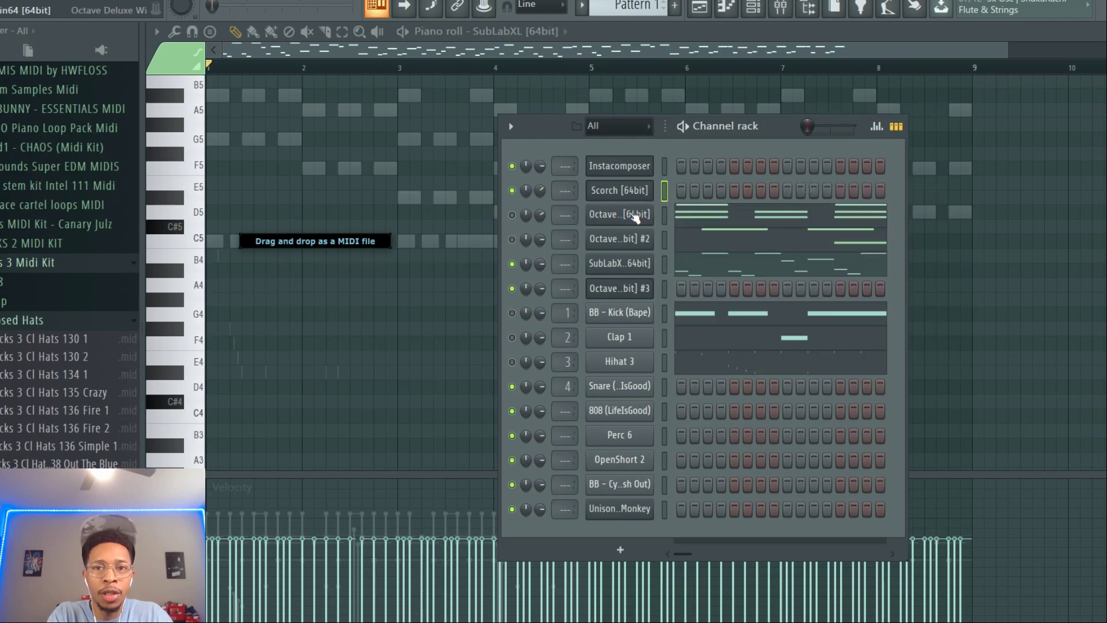
pyautogui.rightClick(634, 215)
pyautogui.click(806, 214)
pyautogui.rightClick(640, 240)
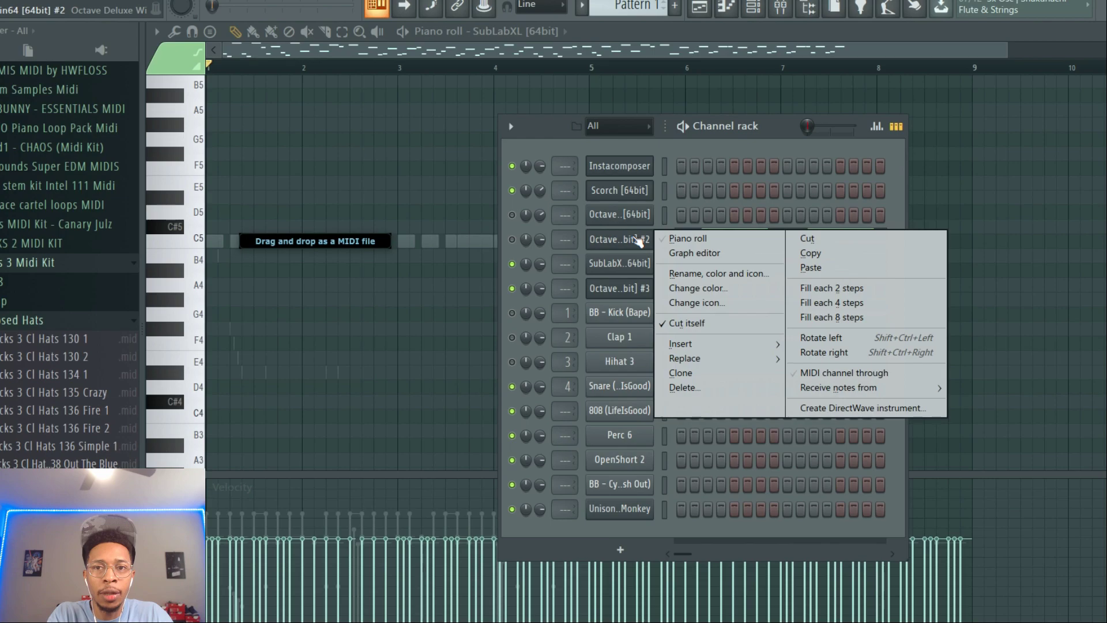
pyautogui.click(813, 245)
pyautogui.rightClick(620, 263)
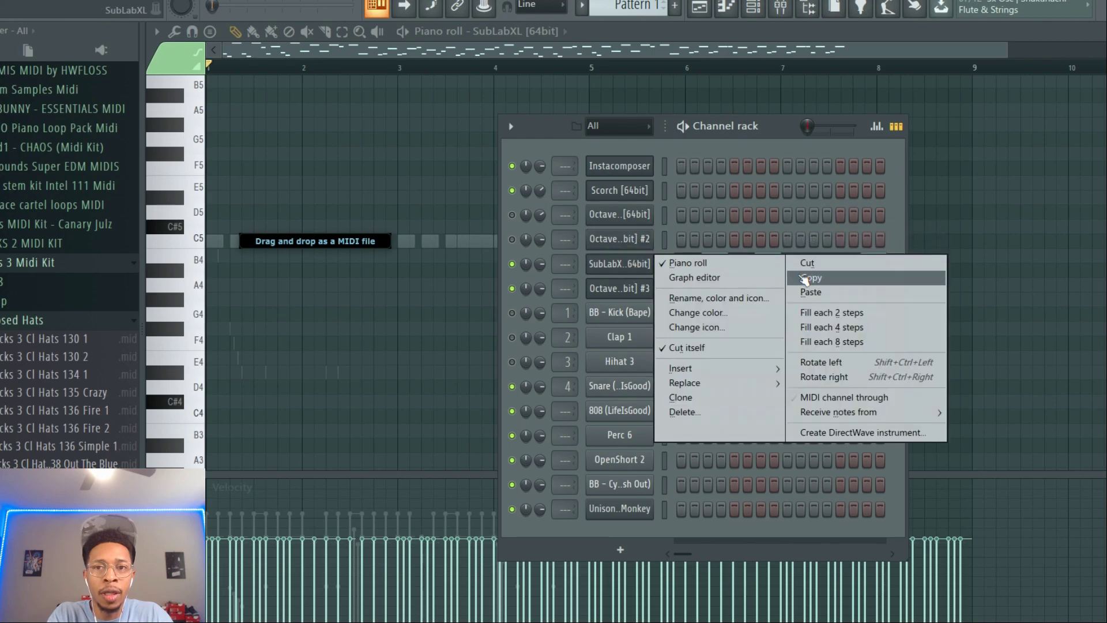
pyautogui.click(812, 265)
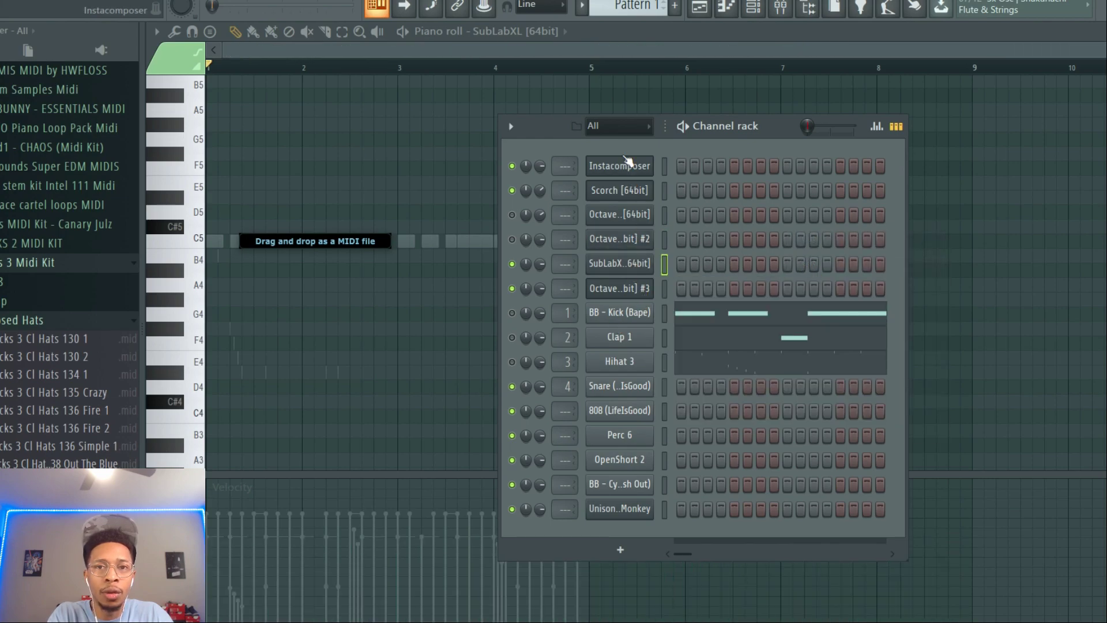
# Clear Instacomposer's existing parts and load the Factory 03 preset B-(B-D#m-F#-B)
pyautogui.click(627, 166)
pyautogui.moveTo(793, 91); pyautogui.dragTo(511, 57)
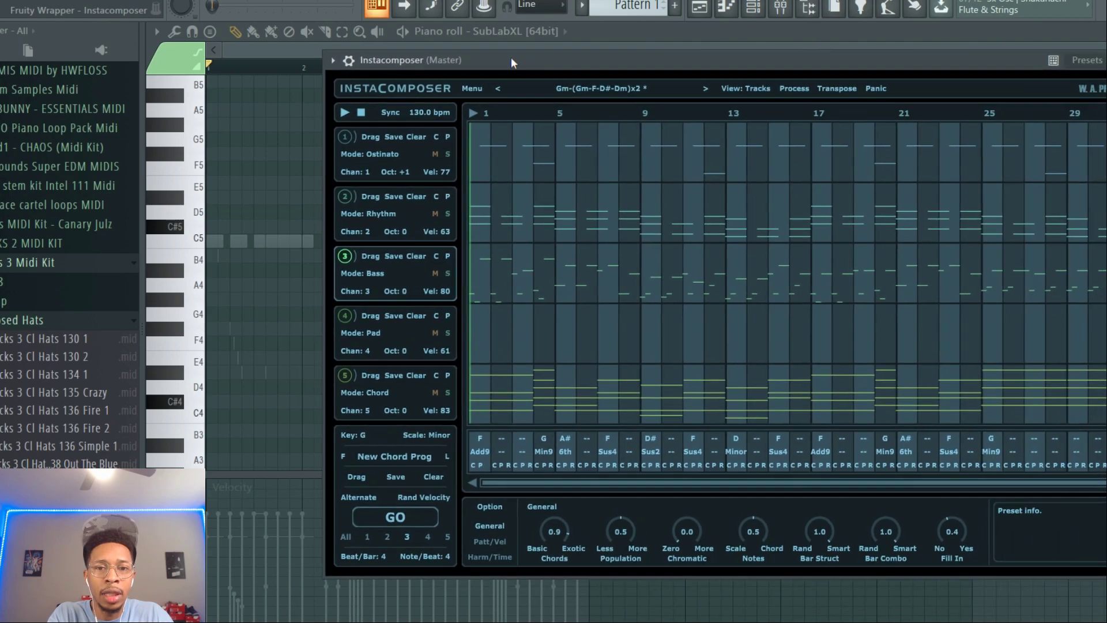
pyautogui.click(435, 478)
pyautogui.click(578, 84)
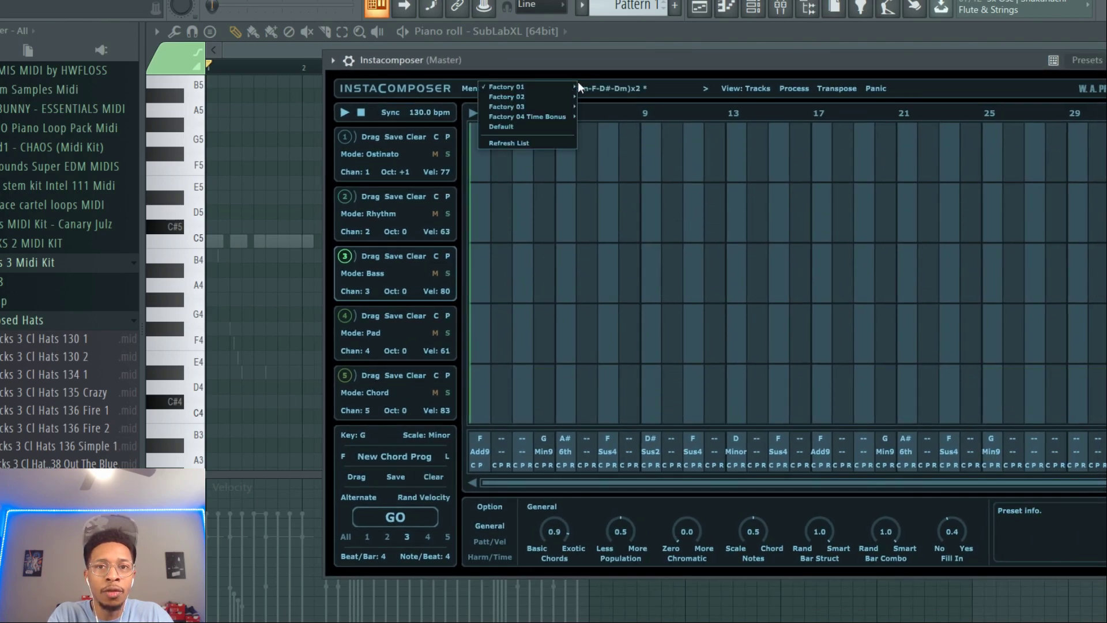
pyautogui.moveTo(530, 106)
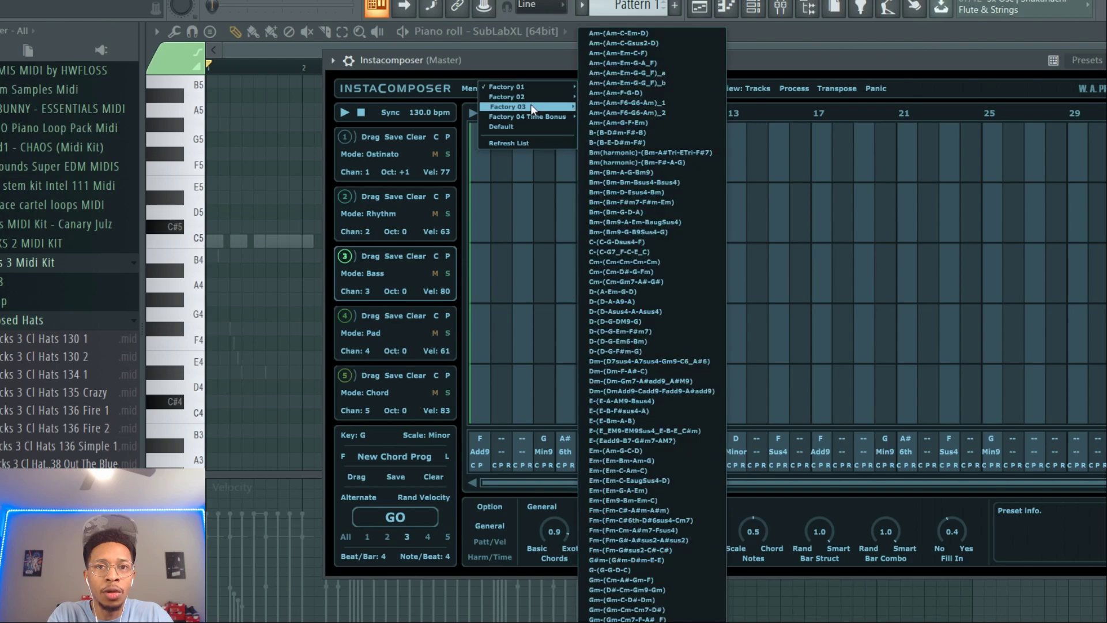
pyautogui.click(607, 132)
pyautogui.click(707, 348)
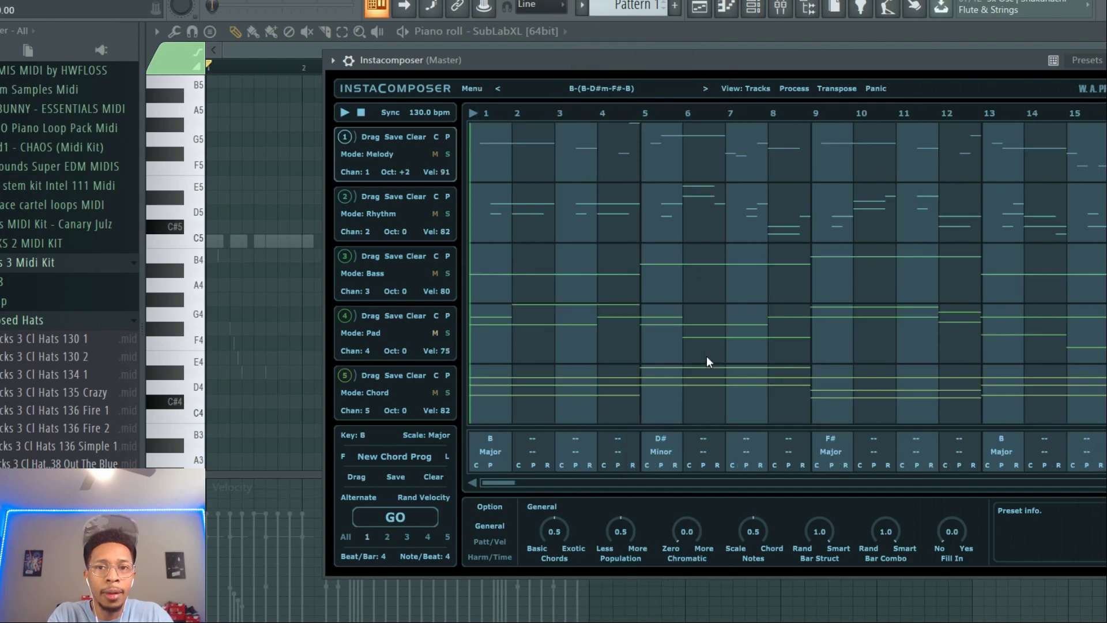
# Set the Basic/Exotic Chords option to 1.0 for Chord track 5 and generate a new chord progression with matching notes
pyautogui.click(341, 375)
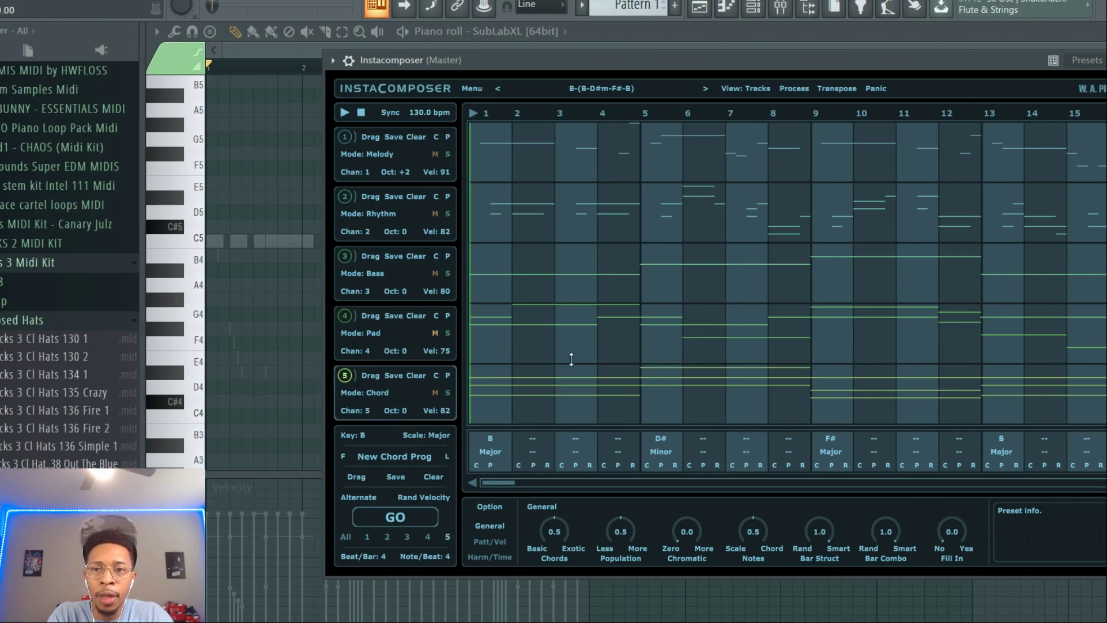
pyautogui.moveTo(555, 529); pyautogui.dragTo(556, 498)
pyautogui.click(423, 513)
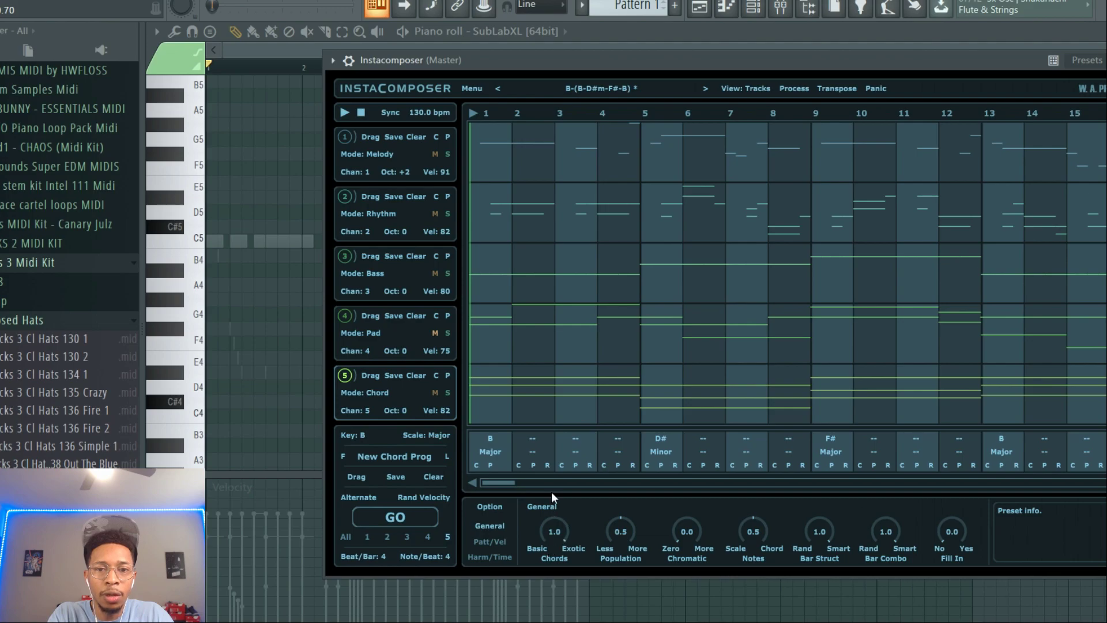
pyautogui.click(397, 457)
pyautogui.click(399, 514)
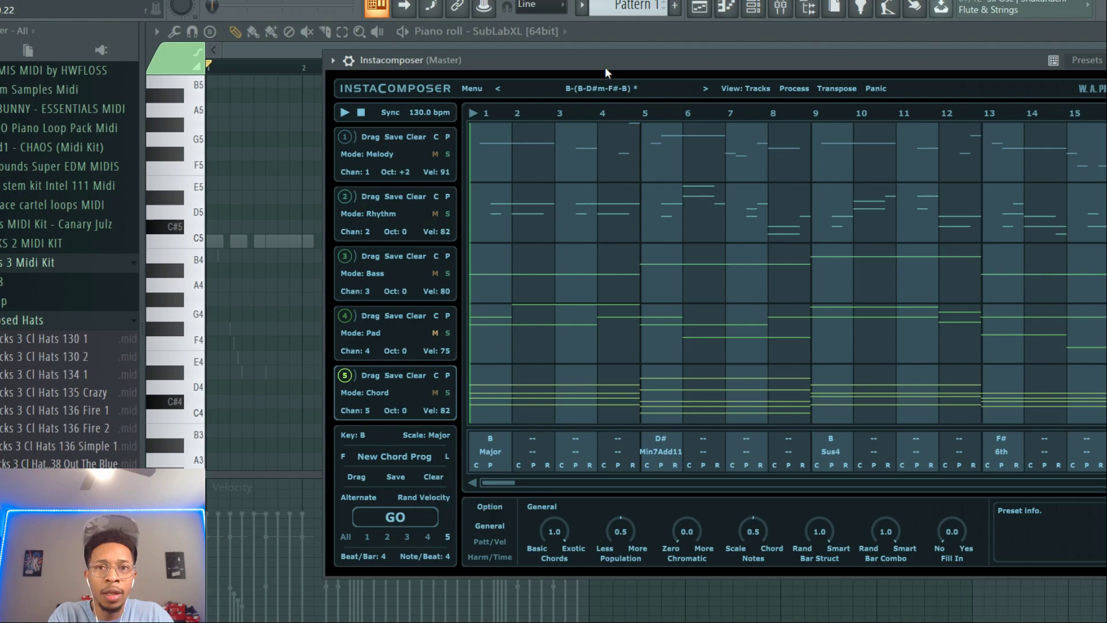
# Regenerate the Pad part on Instacomposer track 4 and set the tempo to 140 BPM
pyautogui.moveTo(605, 67); pyautogui.dragTo(559, 62)
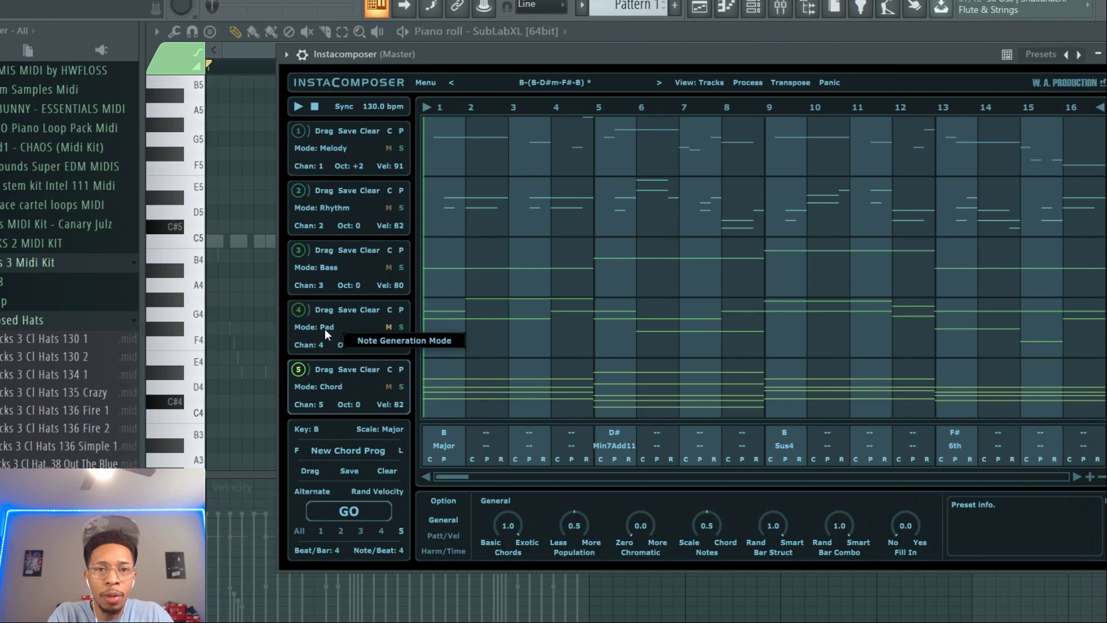
pyautogui.click(298, 310)
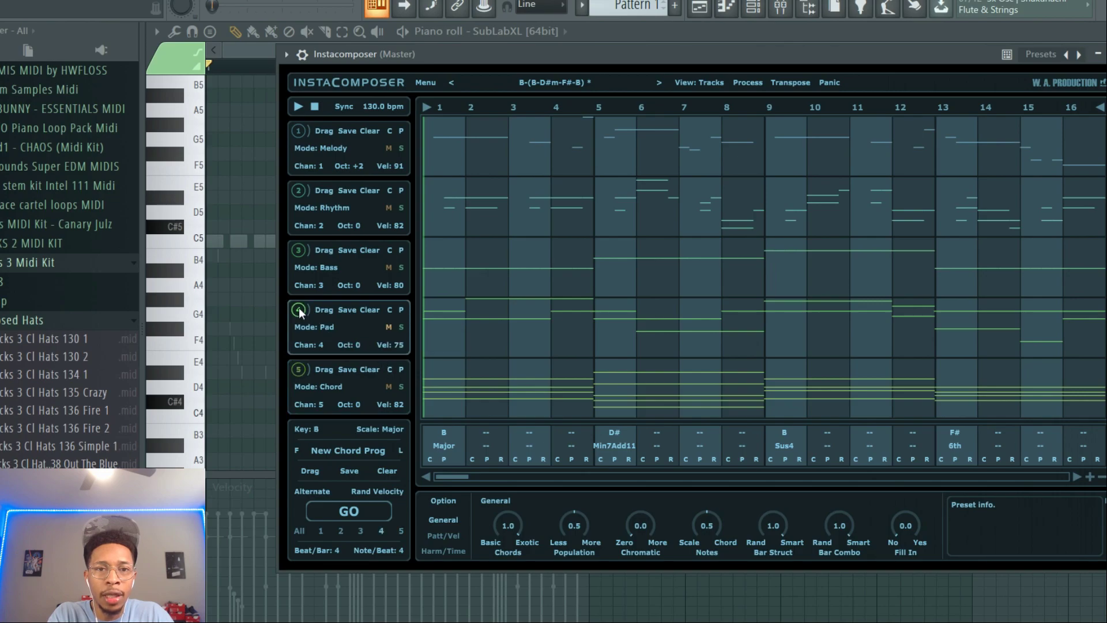
pyautogui.click(358, 511)
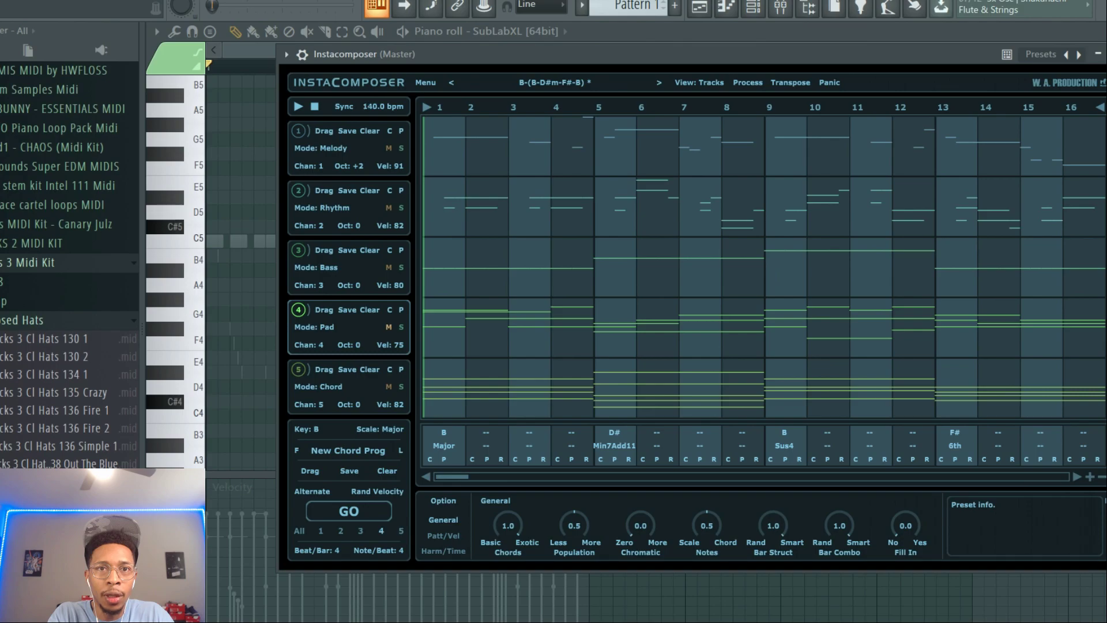
pyautogui.click(563, 348)
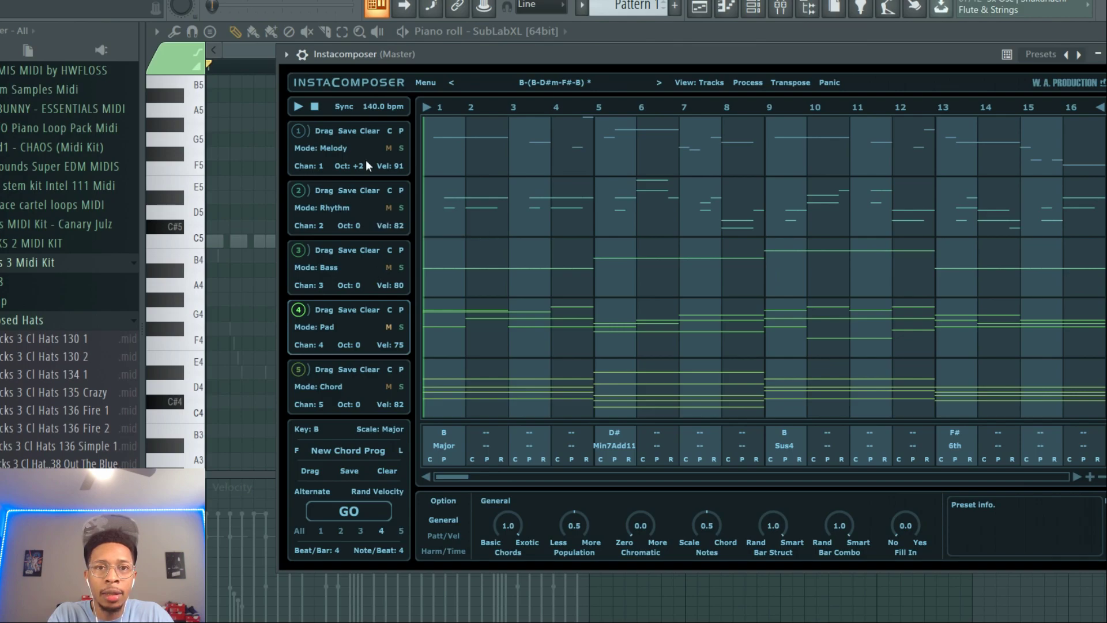
# Arrange Instacomposer and the channel rack side by side, and try to import the generated MIDI into Scorch
pyautogui.moveTo(469, 48); pyautogui.dragTo(939, 102)
pyautogui.moveTo(546, 124); pyautogui.dragTo(235, 116)
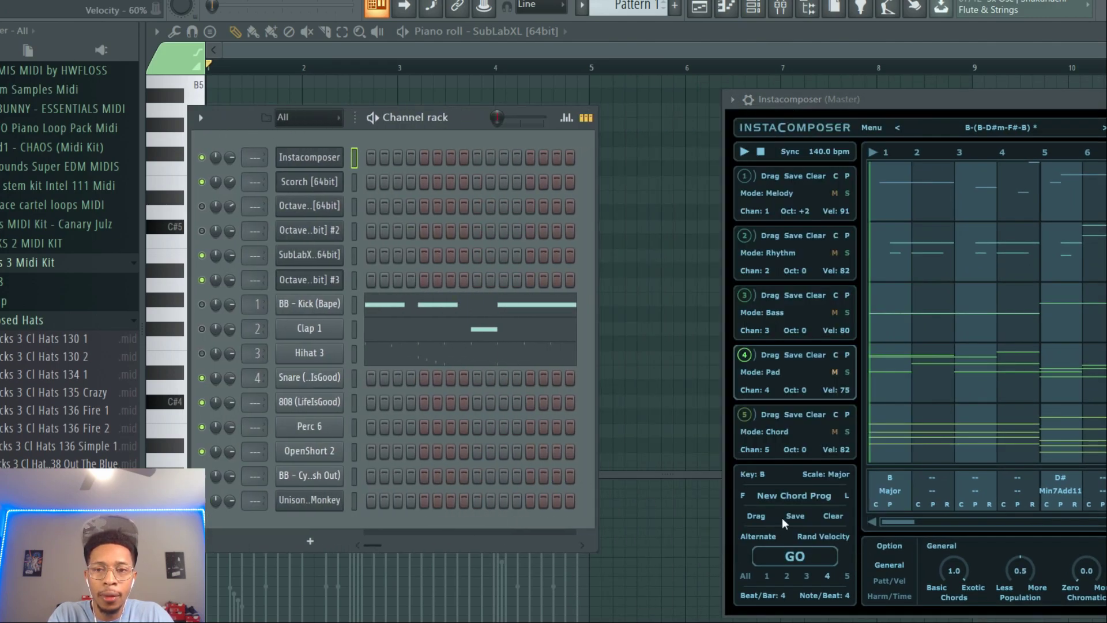
pyautogui.moveTo(756, 516); pyautogui.dragTo(302, 183)
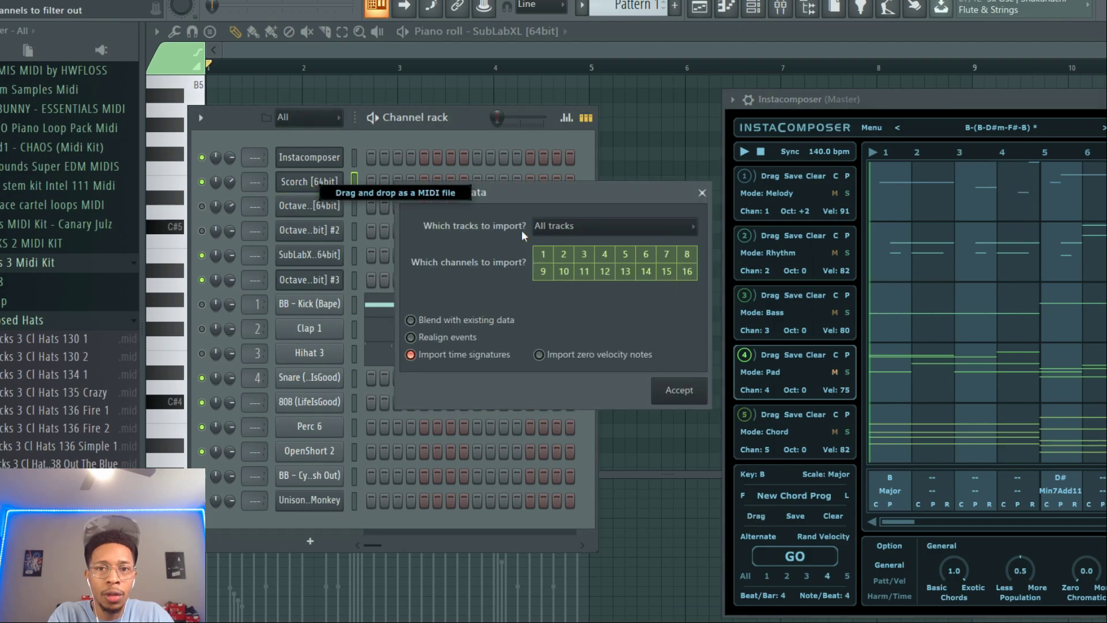
pyautogui.click(703, 194)
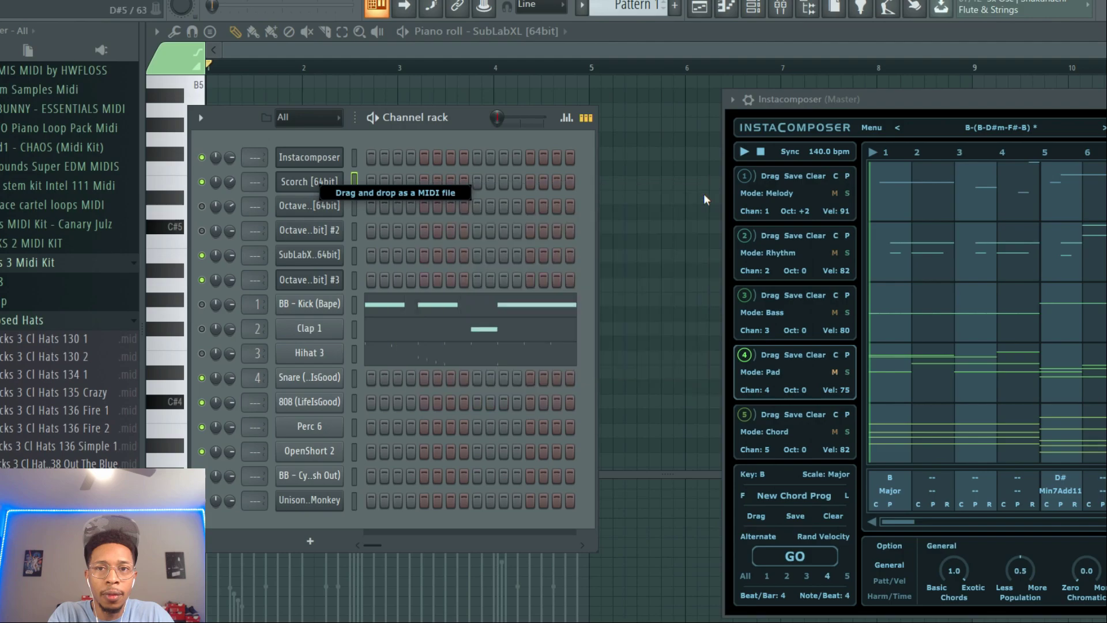
# Import the MIDI of Instacomposer's Chord track 5 into the Scorch channel, play it back and check its notes
pyautogui.moveTo(770, 413); pyautogui.dragTo(306, 185)
pyautogui.press('space')
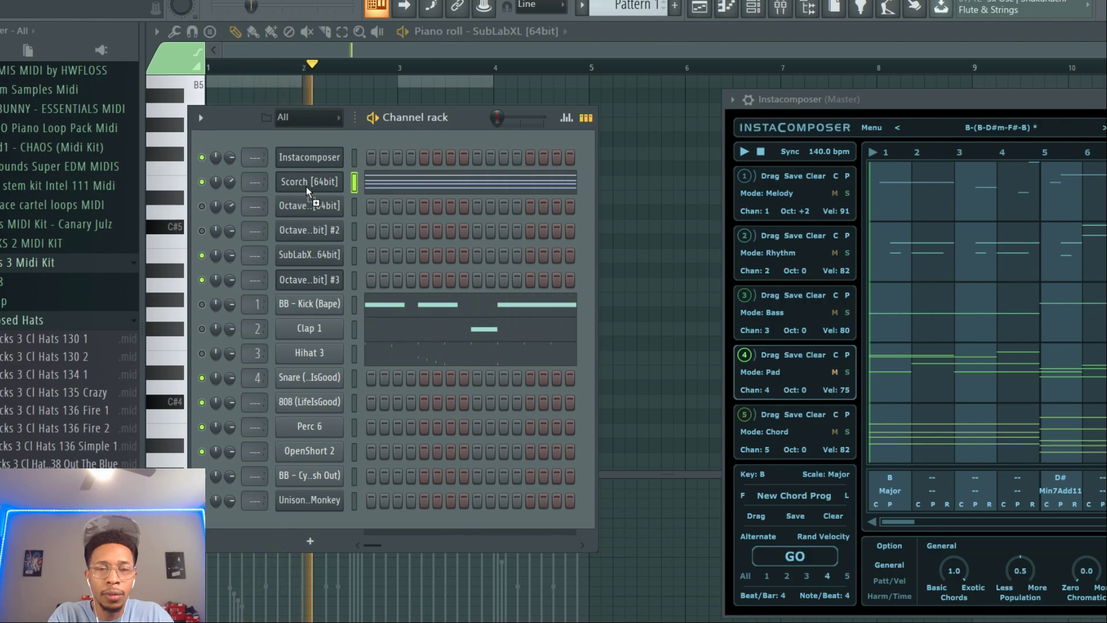
pyautogui.click(414, 190)
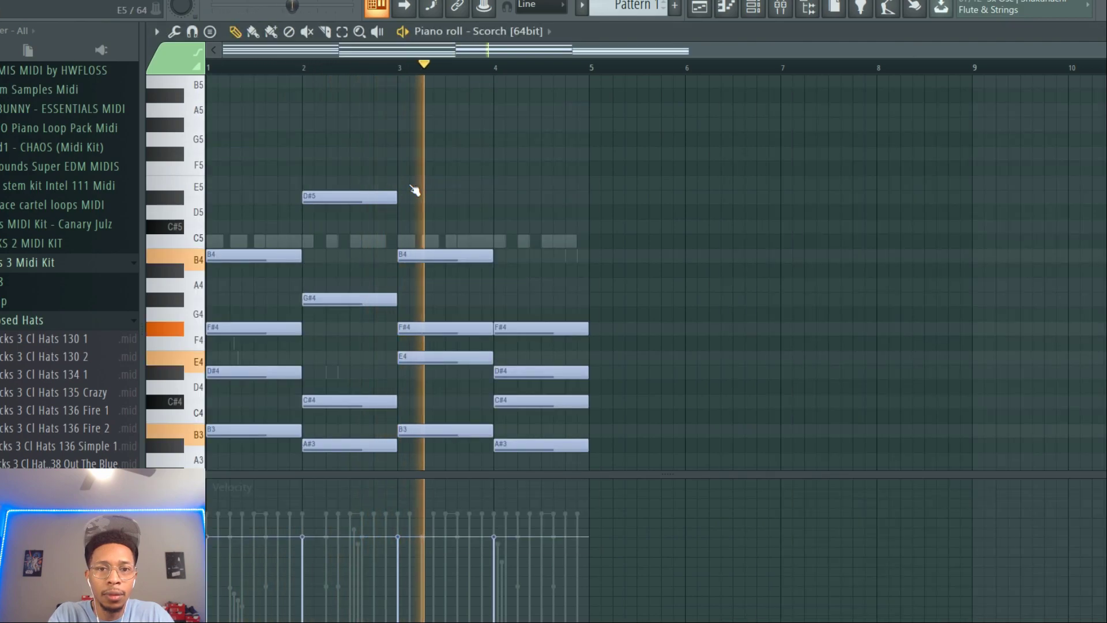
pyautogui.press('F6')
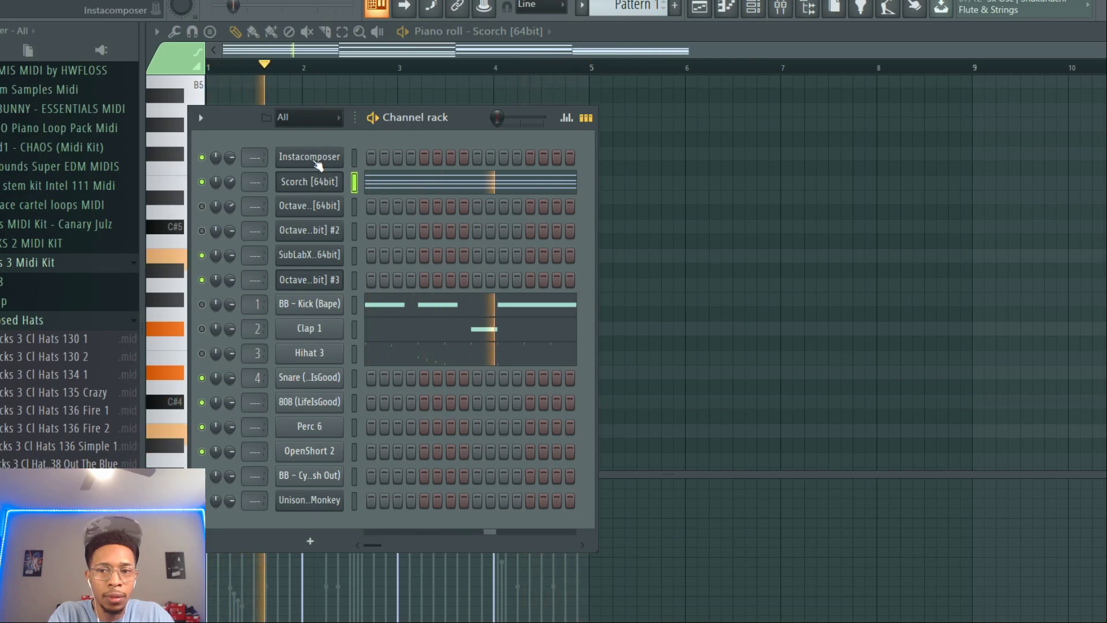
pyautogui.click(316, 163)
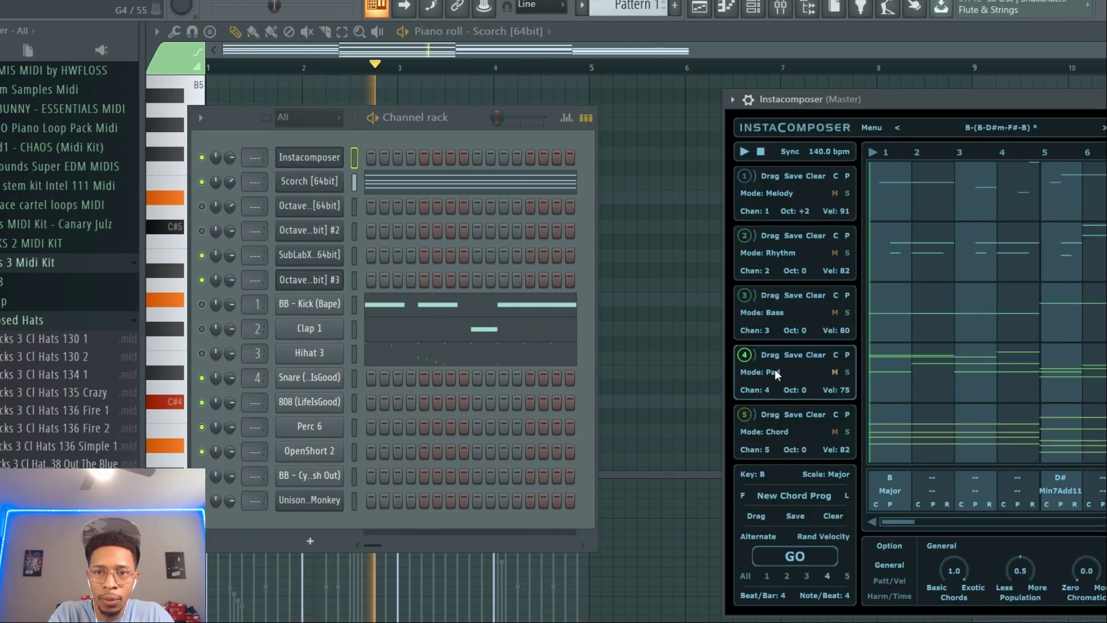
pyautogui.press('space')
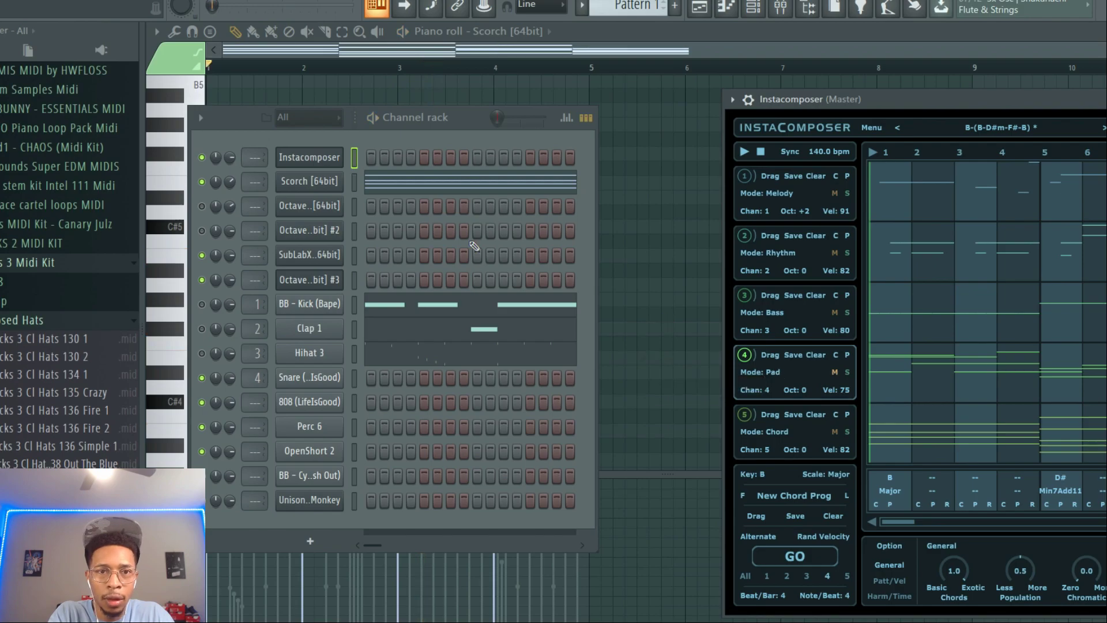
# Unmute the first Octave channel and load the 68 Pad - The Woods preset
pyautogui.click(203, 206)
pyautogui.click(299, 211)
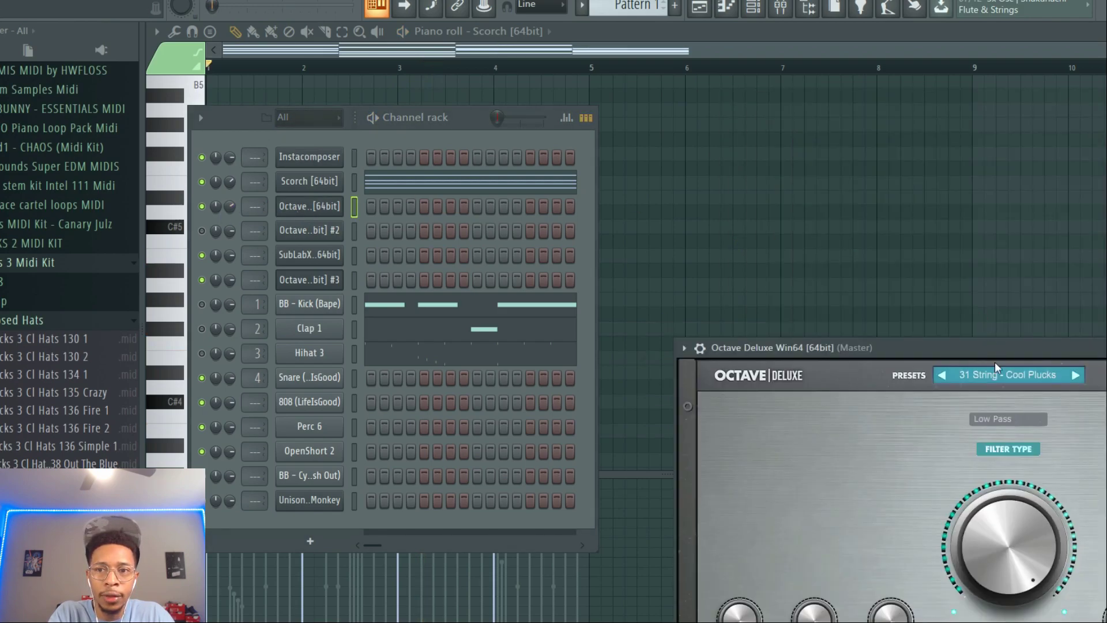
pyautogui.click(1000, 375)
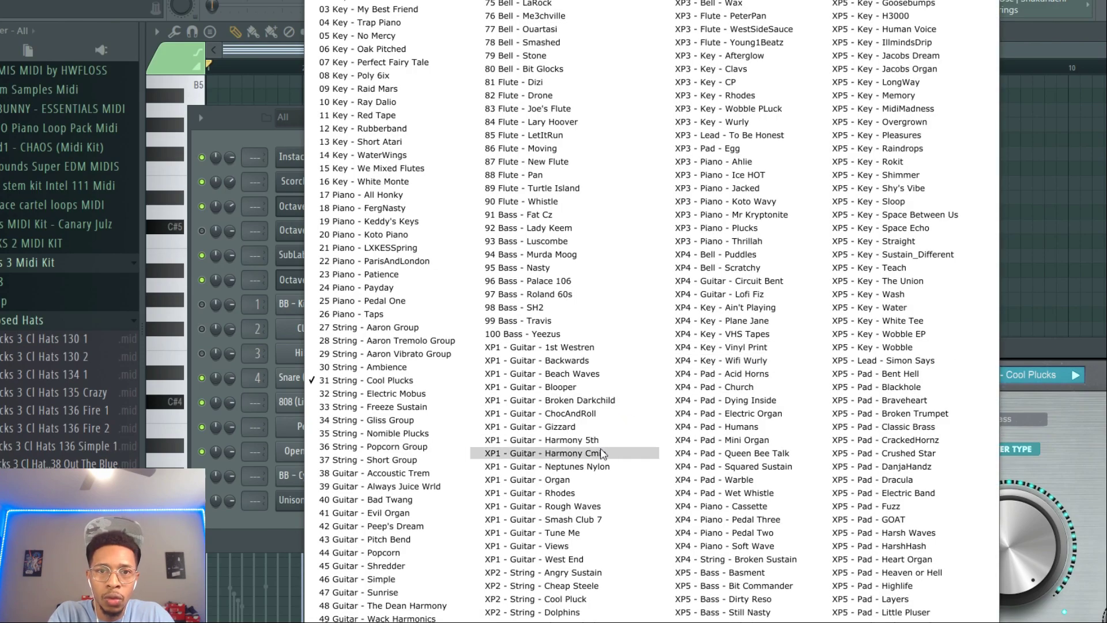
pyautogui.scroll(-5, 602, 453)
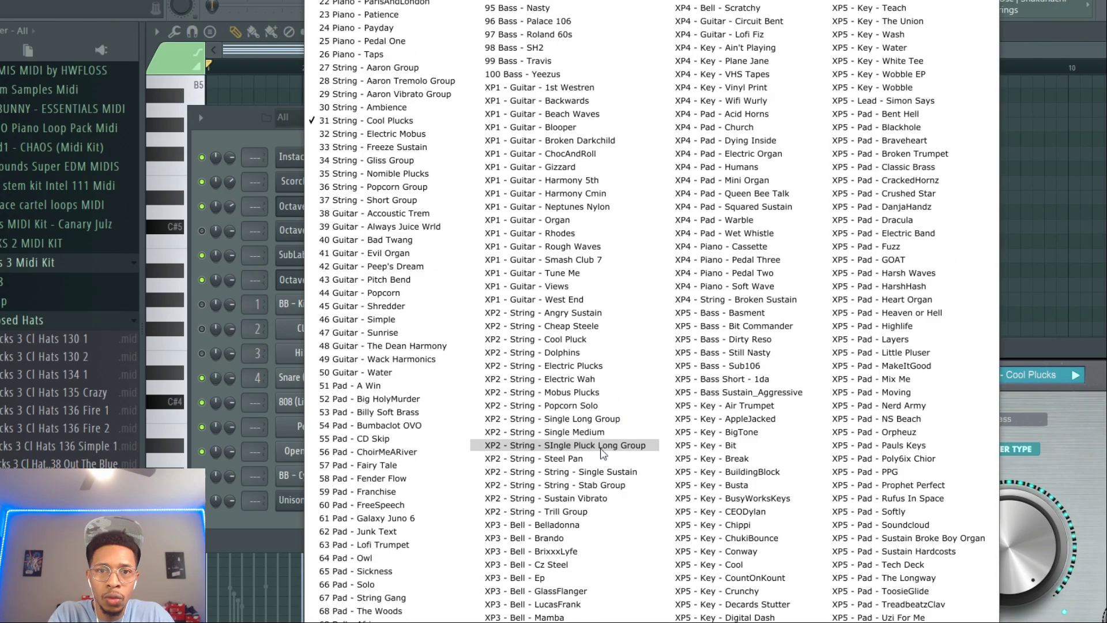
pyautogui.click(399, 611)
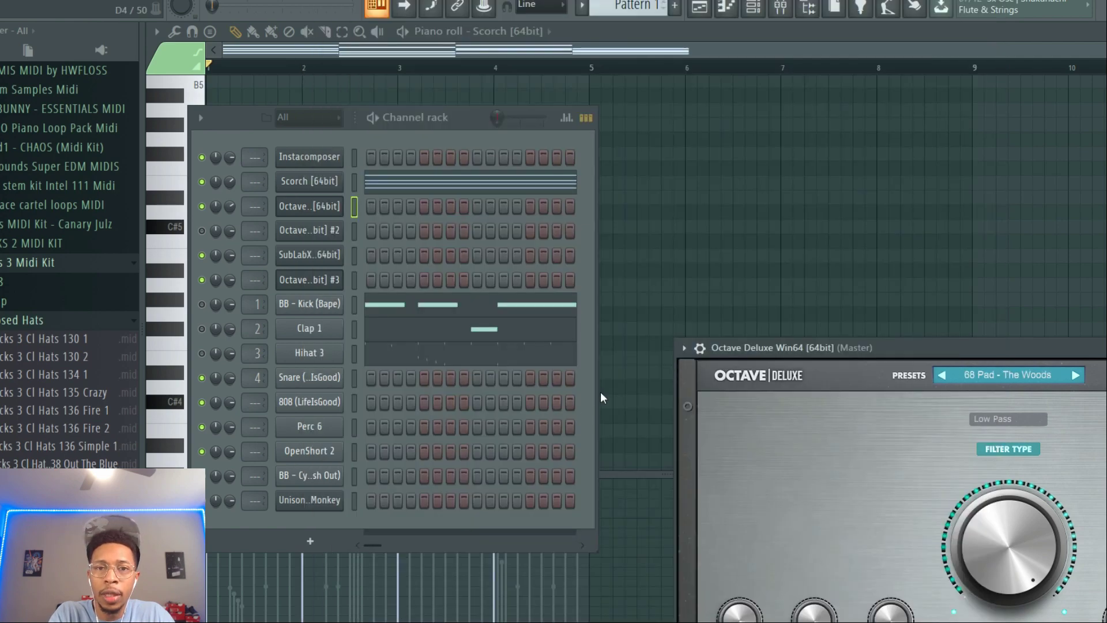
# Import the MIDI of Instacomposer's Pad track 4 into the first Octave channel and play it back
pyautogui.click(299, 156)
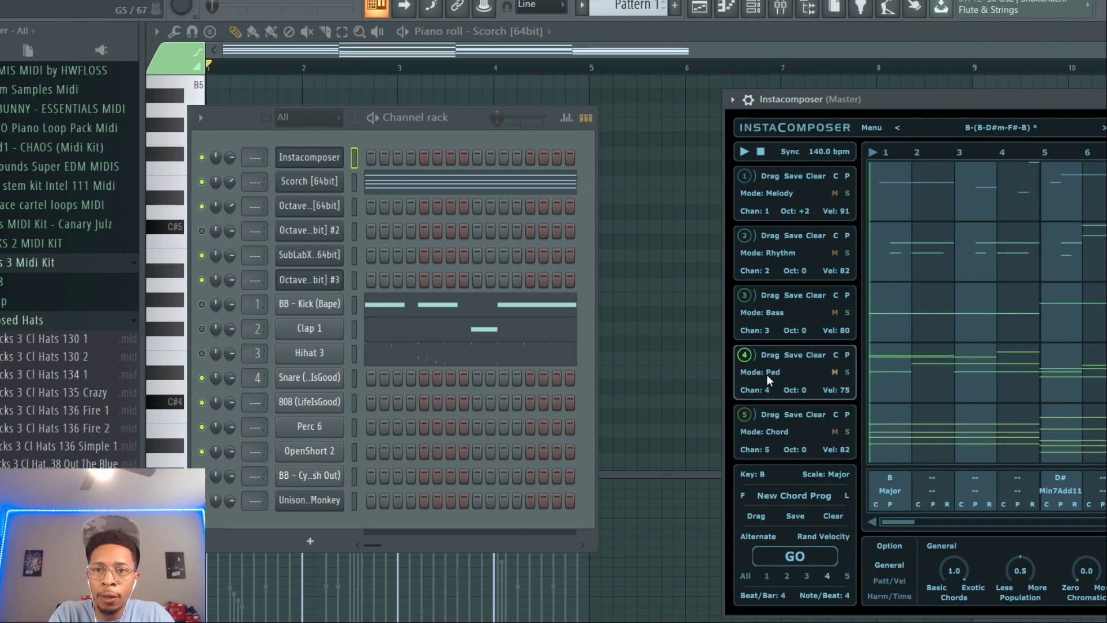
pyautogui.moveTo(773, 354); pyautogui.dragTo(314, 212)
pyautogui.press('space')
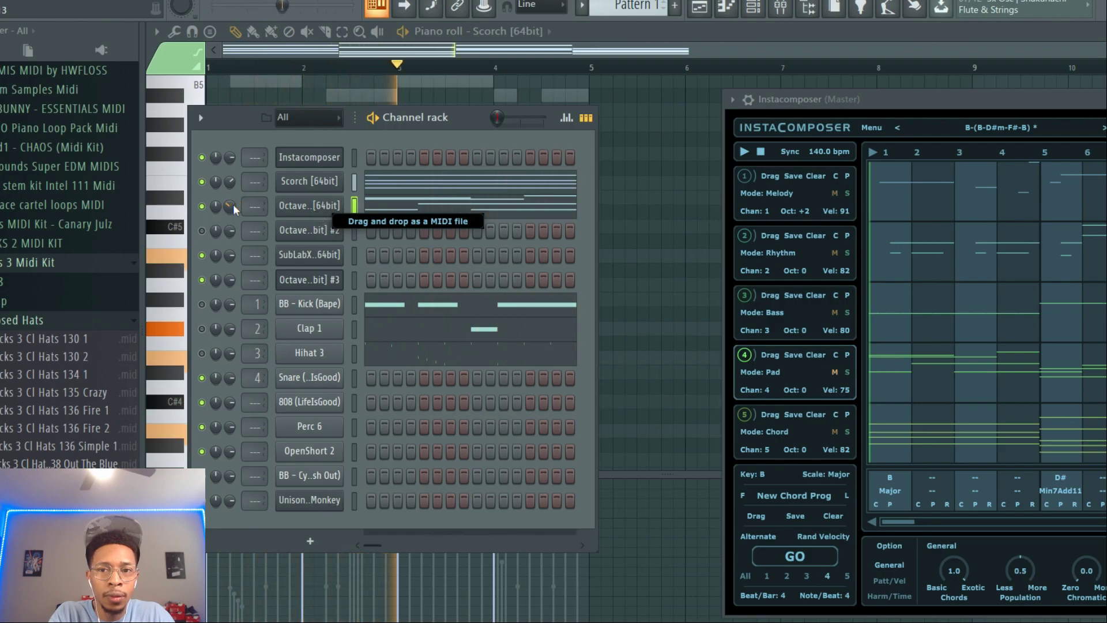
pyautogui.press('space')
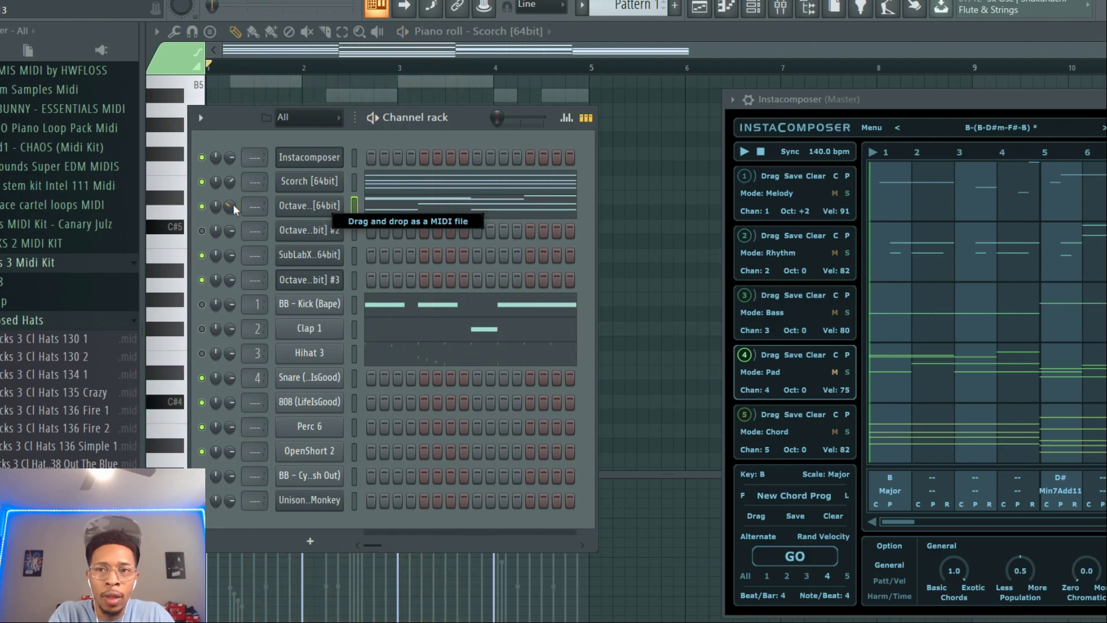
# Regenerate the Pad part on track 4 with Basic/Exotic Chords at 0.1 and Population at 0.0
pyautogui.moveTo(900, 98); pyautogui.dragTo(443, 56)
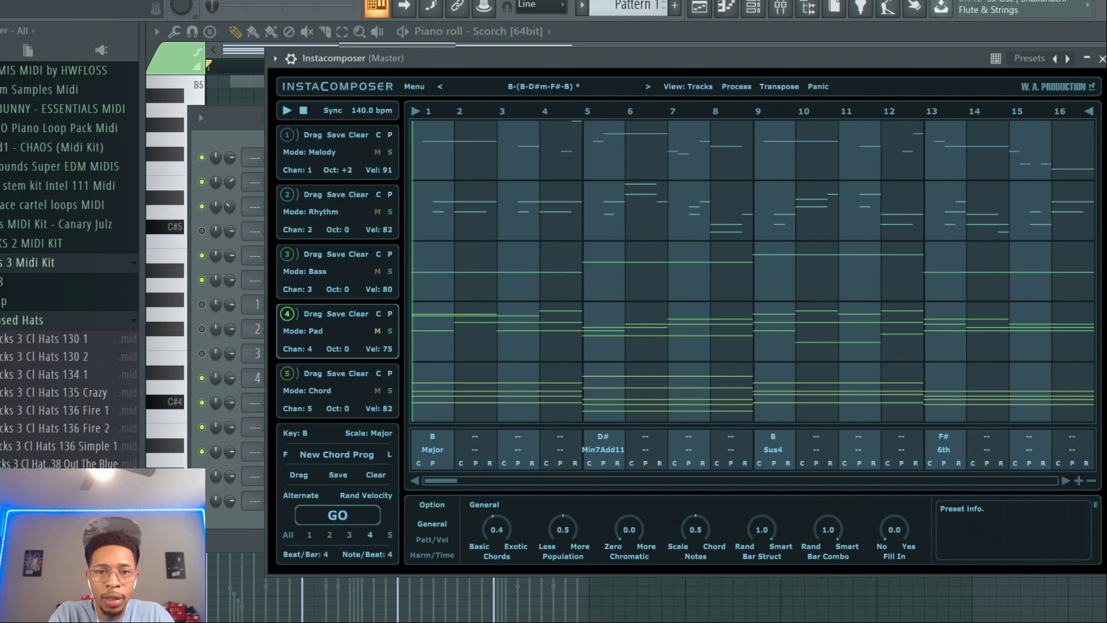
pyautogui.moveTo(497, 529); pyautogui.dragTo(497, 542)
pyautogui.click(316, 513)
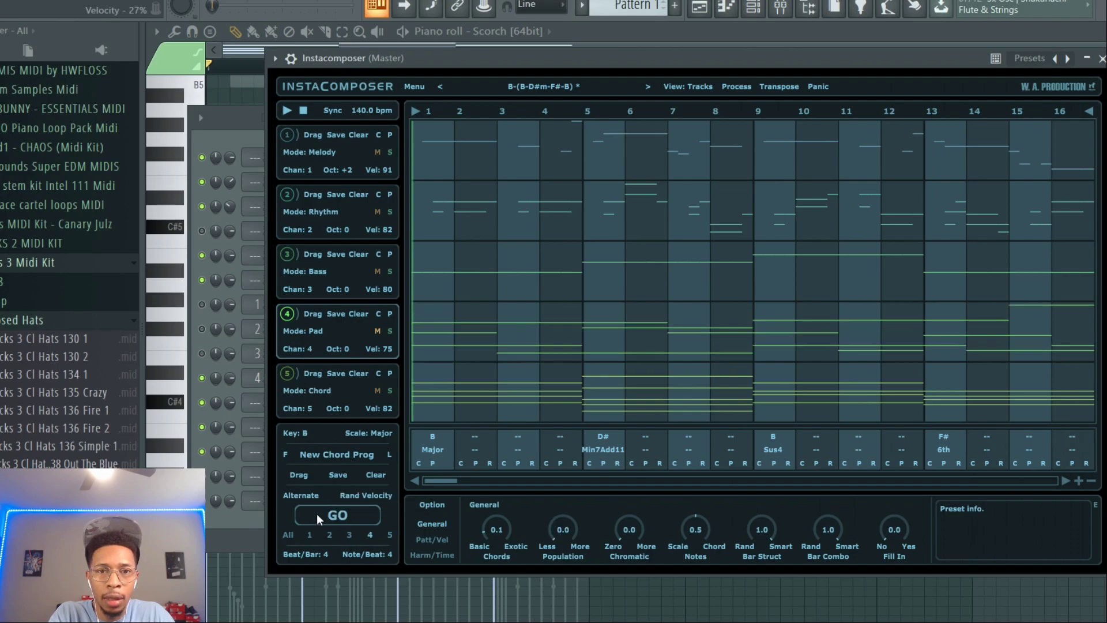
# Replace the first Octave channel's notes with the regenerated Pad MIDI and listen to the pattern
pyautogui.moveTo(478, 58); pyautogui.dragTo(787, 91)
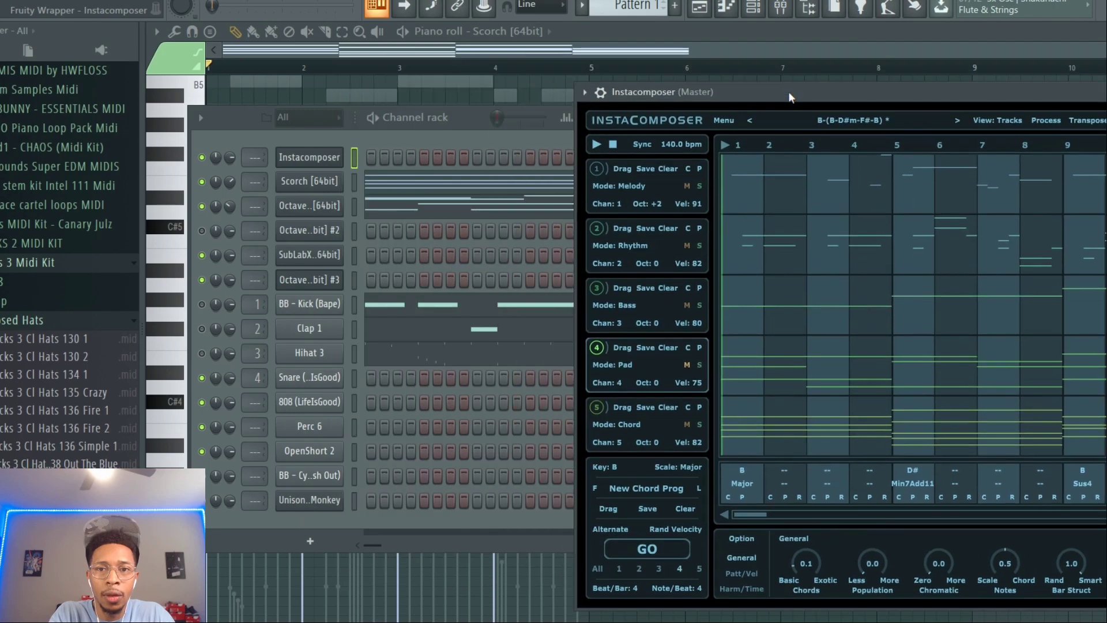
pyautogui.click(321, 205)
pyautogui.press('space')
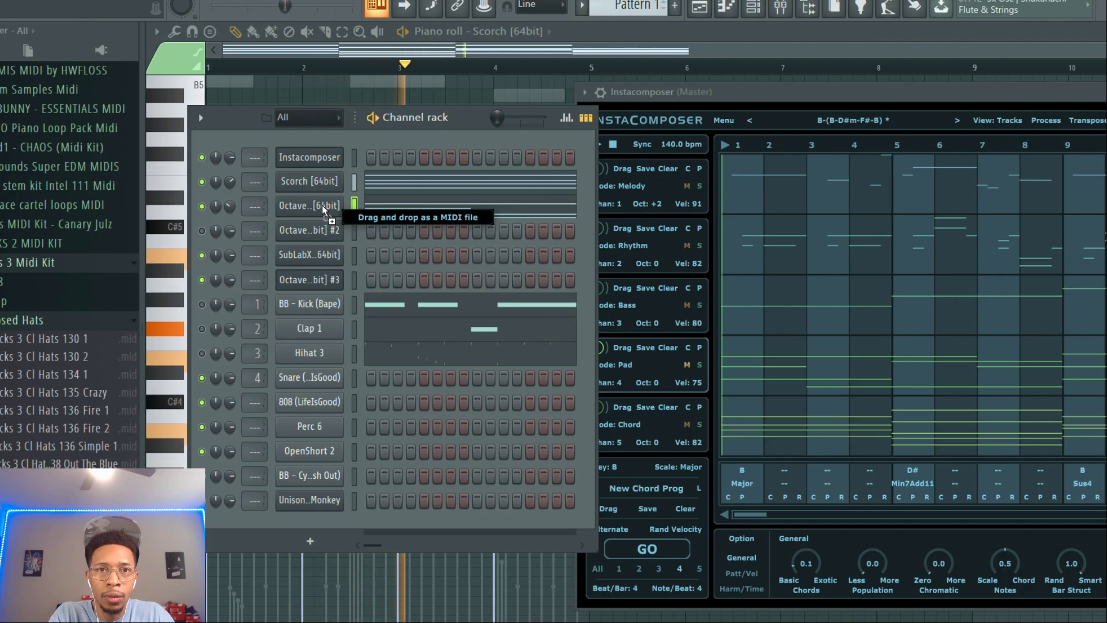
pyautogui.press('space')
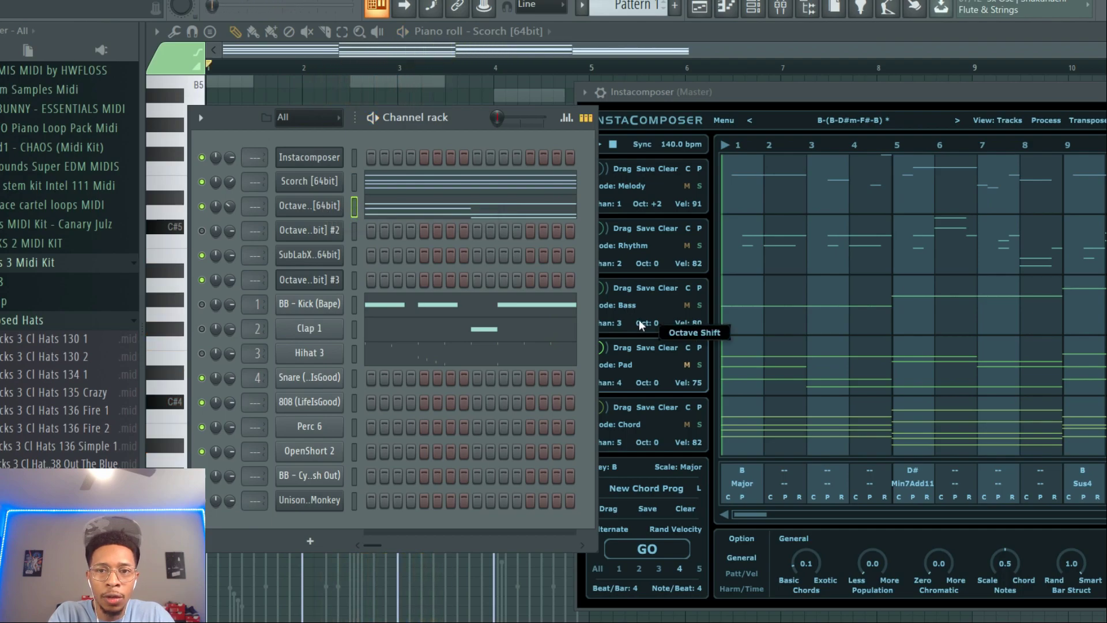
# Import the MIDI of Instacomposer's Bass track 3 into SubLabXL, lower its notes by one octave and play it
pyautogui.click(798, 91)
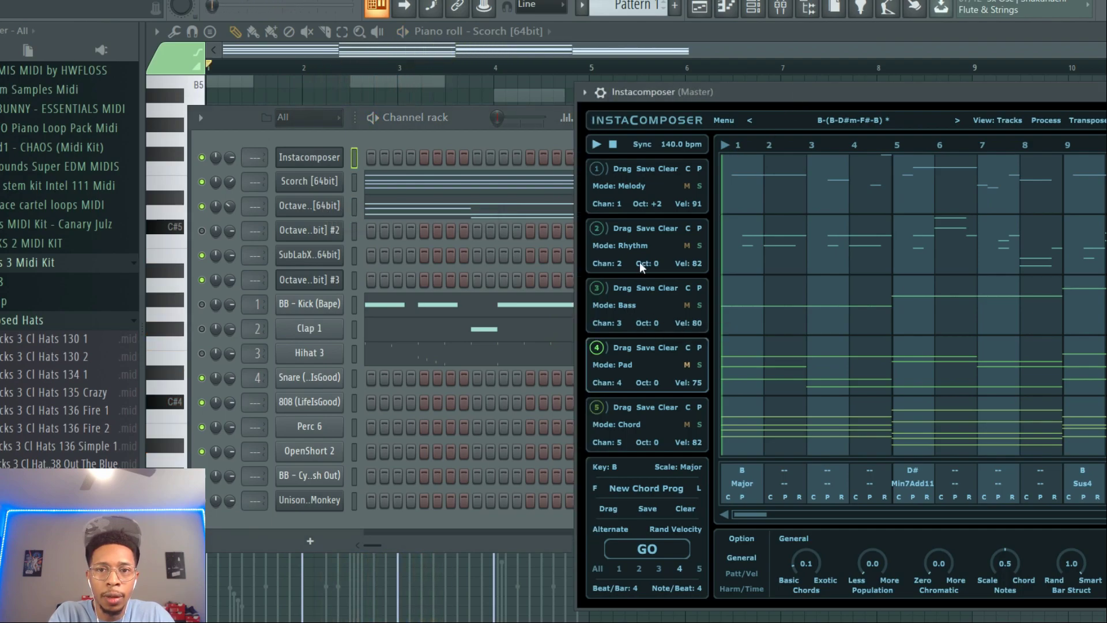
pyautogui.click(596, 289)
pyautogui.moveTo(627, 289); pyautogui.dragTo(307, 254)
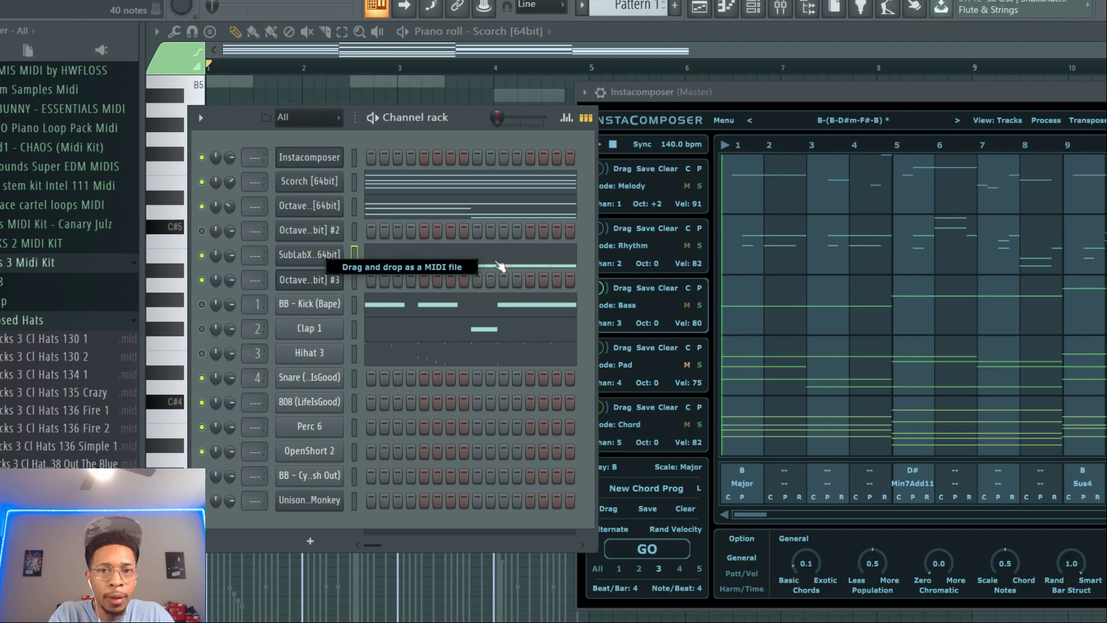
pyautogui.click(515, 260)
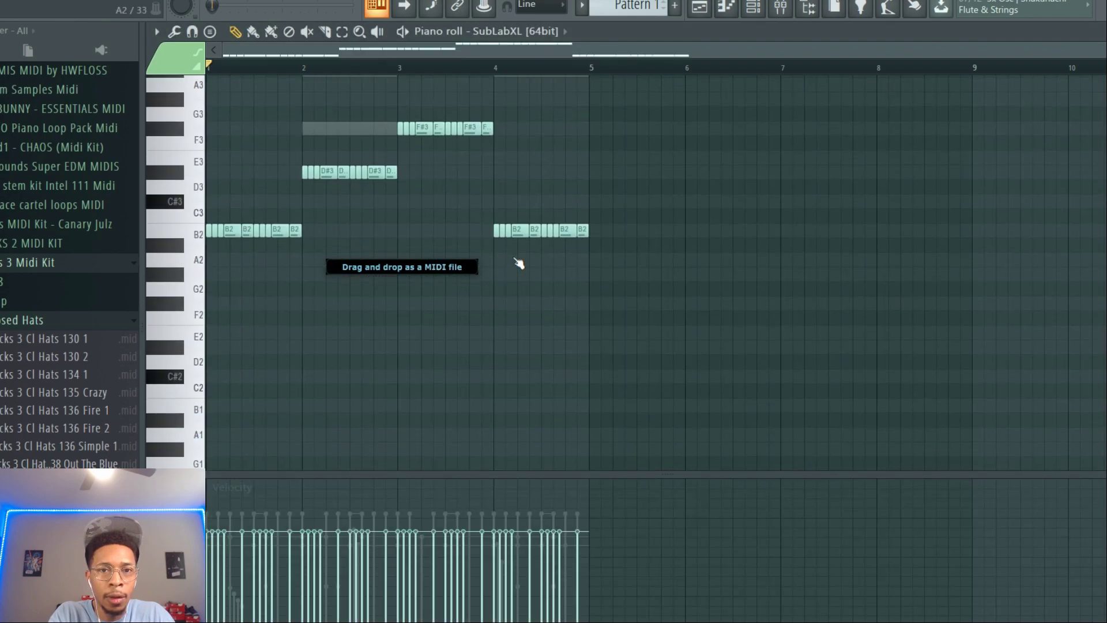
pyautogui.hotkey('ctrl', 'Down')
pyautogui.press('space')
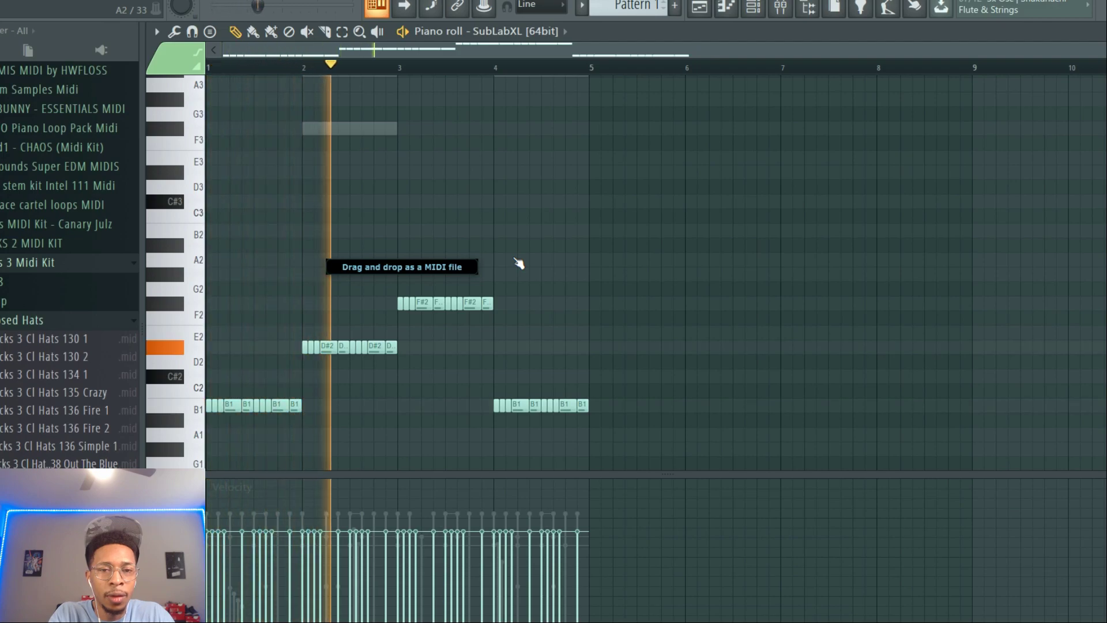
pyautogui.press('space')
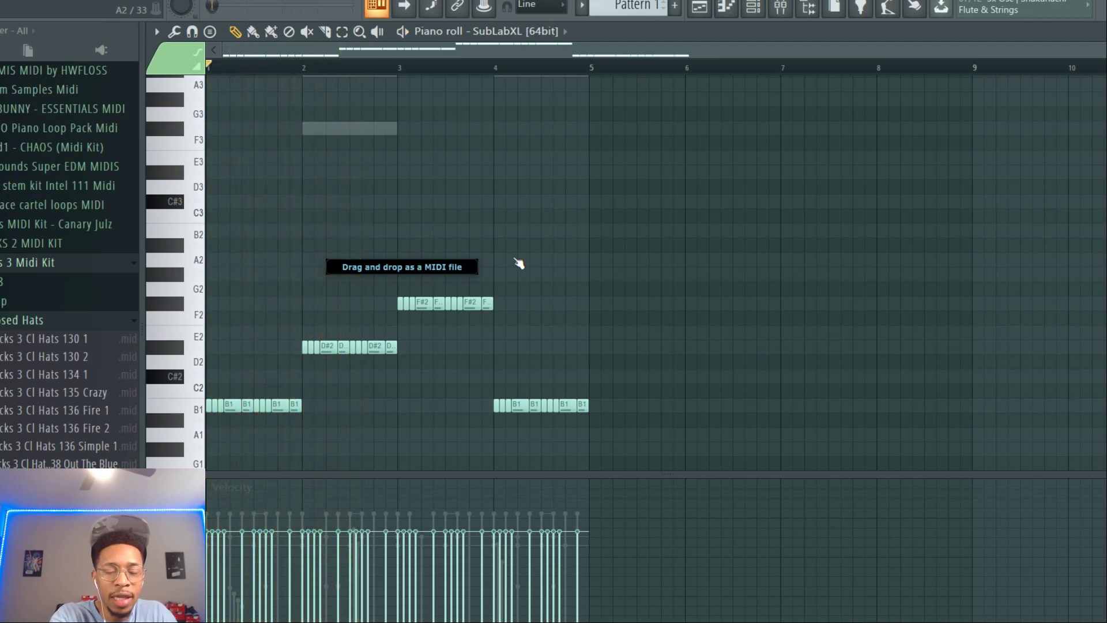
# Regenerate the Bass part on Instacomposer track 3 with Population set to 0.1
pyautogui.press('F6')
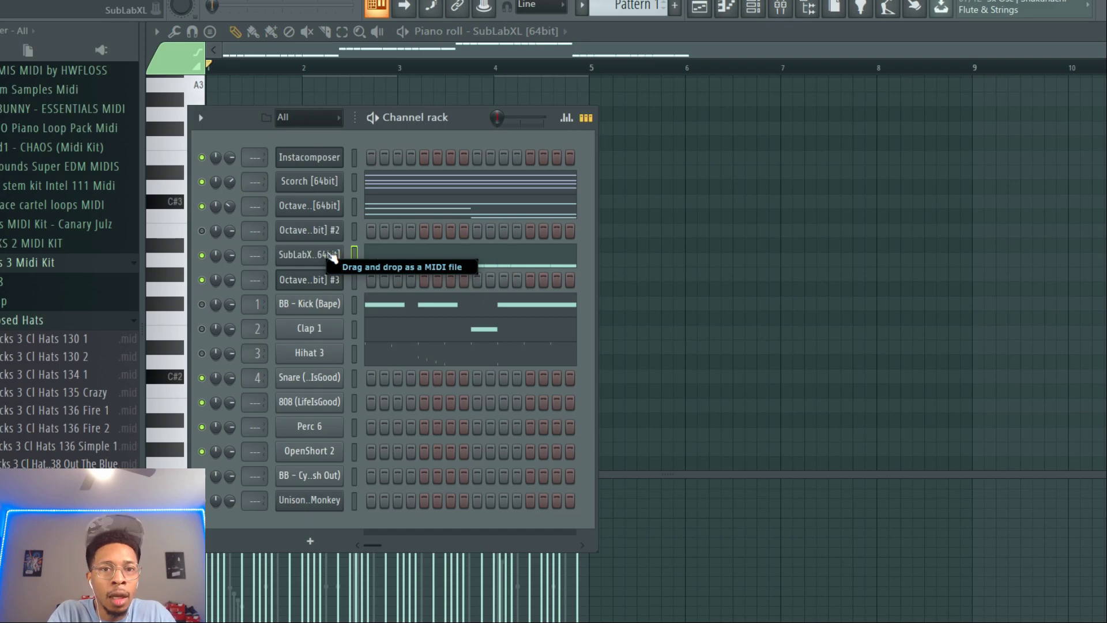
pyautogui.click(332, 258)
pyautogui.click(396, 136)
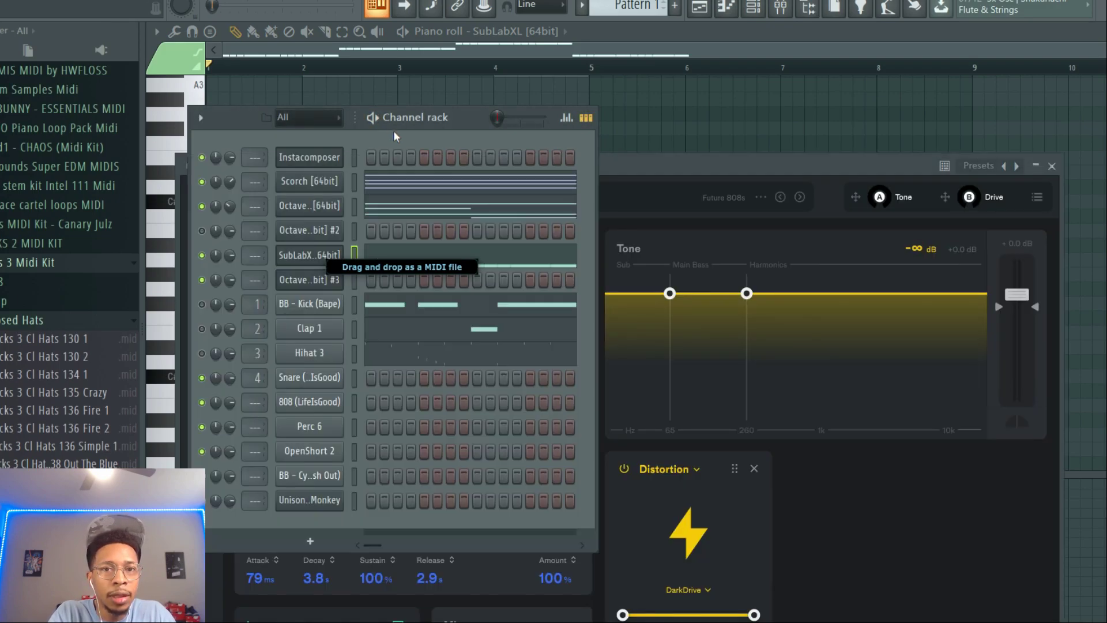
pyautogui.click(318, 154)
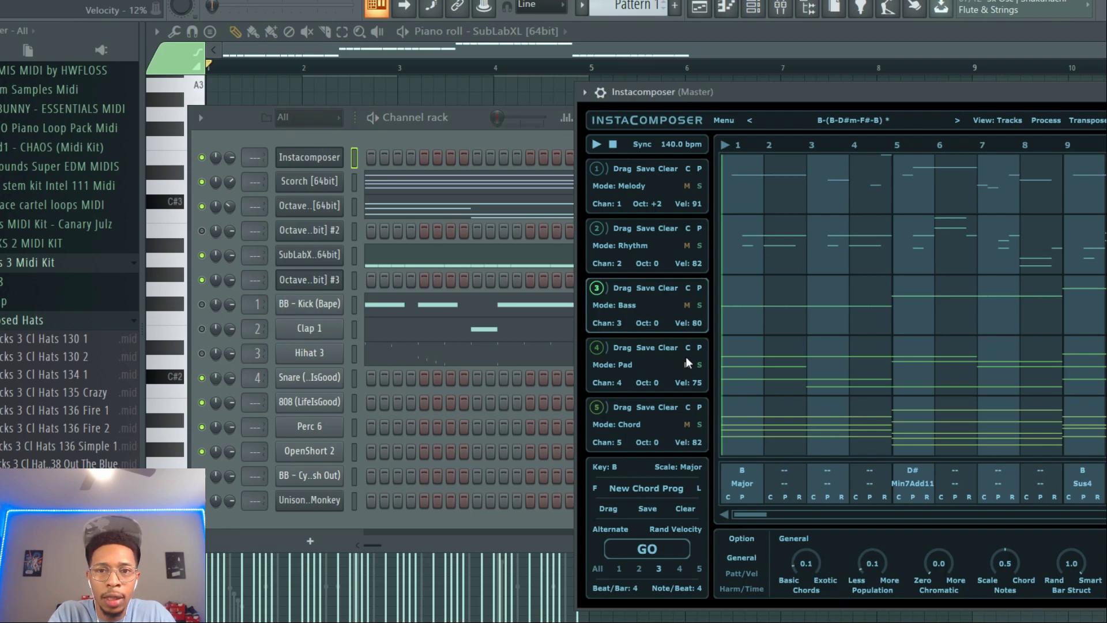
pyautogui.click(643, 541)
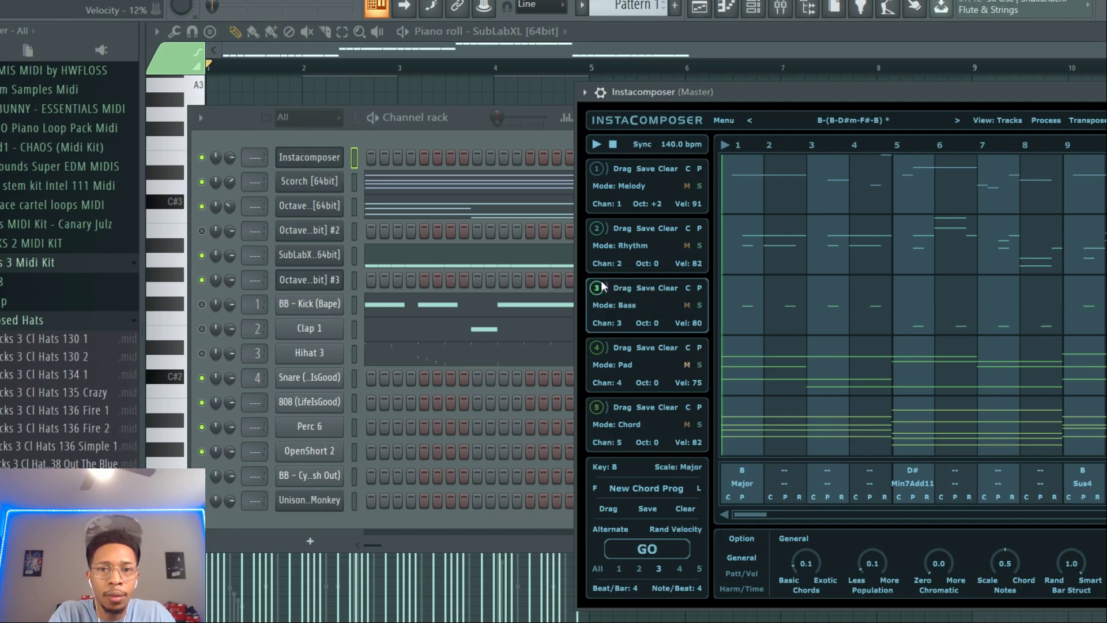
# Replace SubLabXL's notes with the regenerated Bass MIDI and play the pattern briefly
pyautogui.moveTo(618, 287); pyautogui.dragTo(324, 255)
pyautogui.press('space')
pyautogui.press('space')
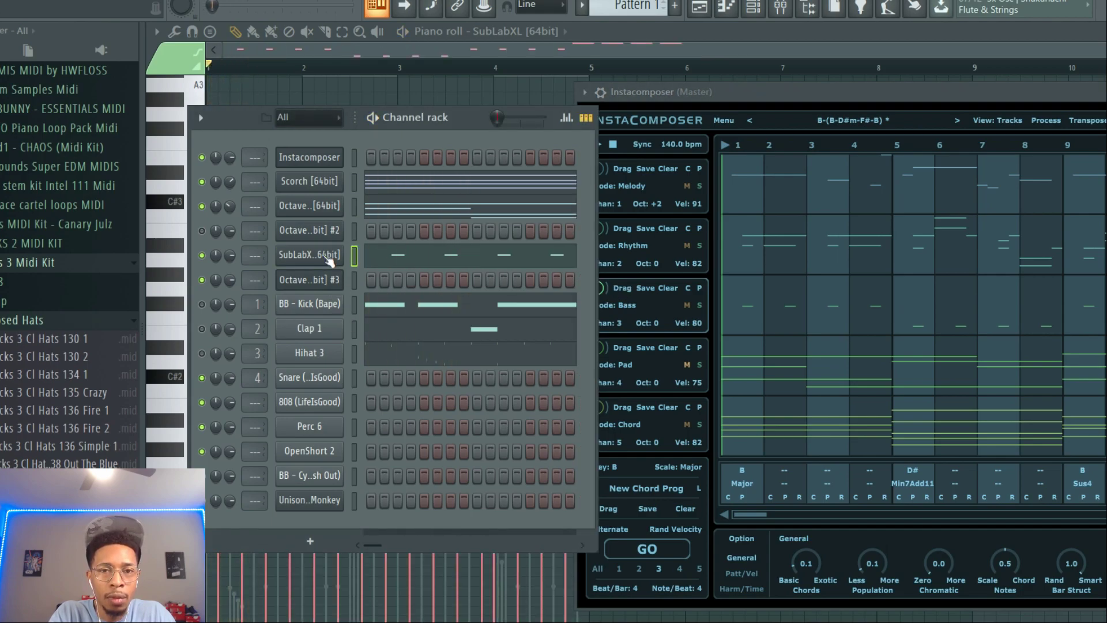
# Lower all of SubLabXL's new bass notes by one octave and listen to the result
pyautogui.click(388, 258)
pyautogui.press('space')
pyautogui.press('space')
pyautogui.hotkey('ctrl', 'Down')
pyautogui.press('space')
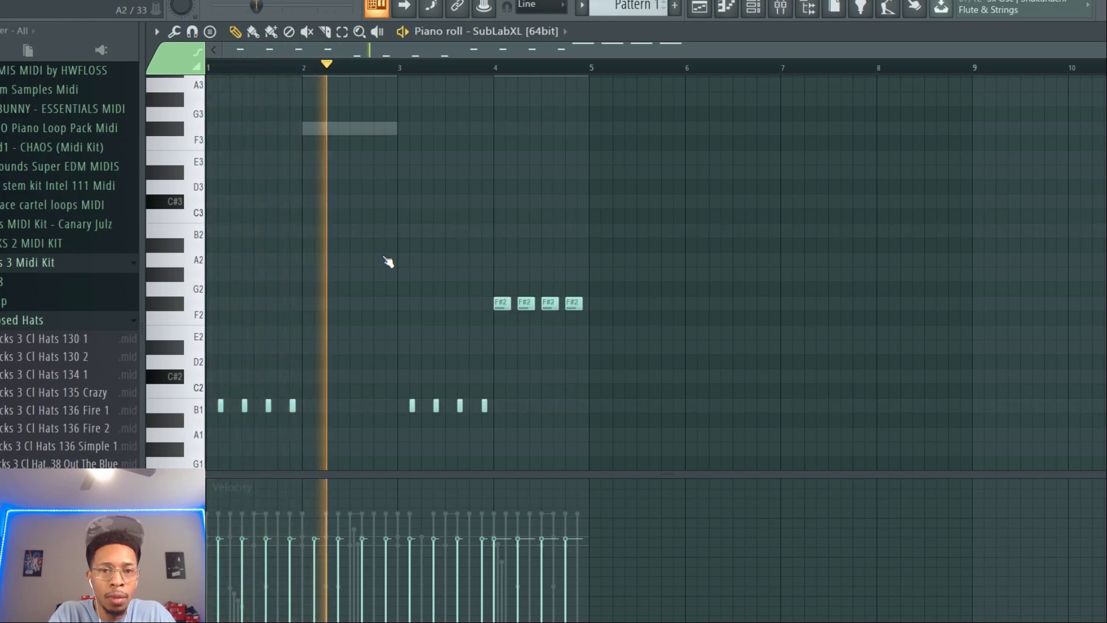
pyautogui.press('space')
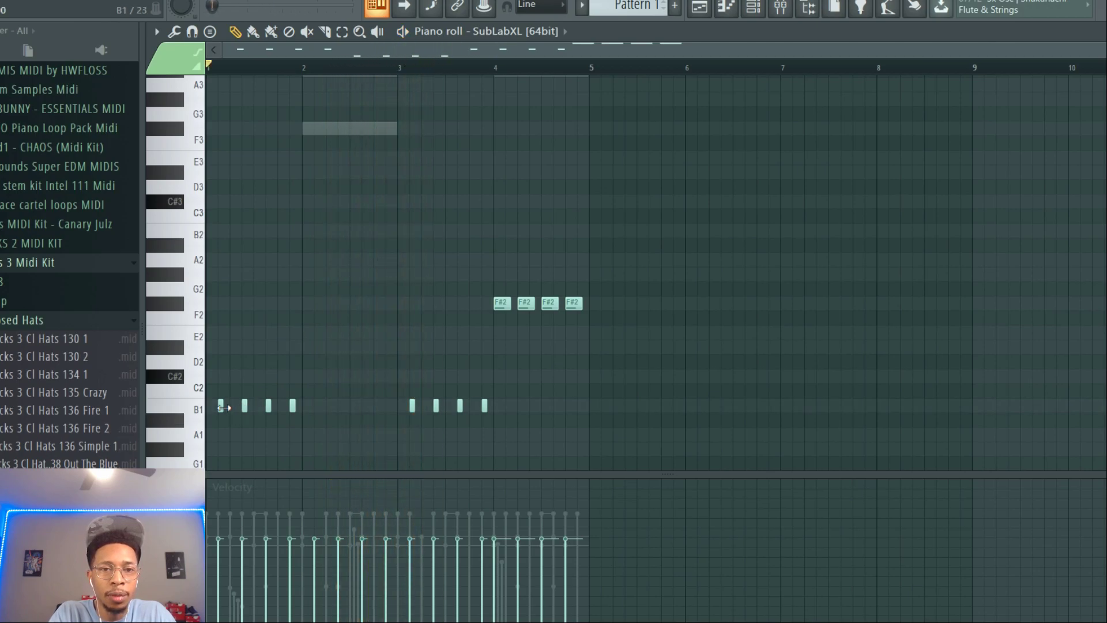
# Import the MIDI of Instacomposer's Melody track 1 into Octave #2, unmute that channel and play the pattern with SubLabXL muted
pyautogui.press('F6')
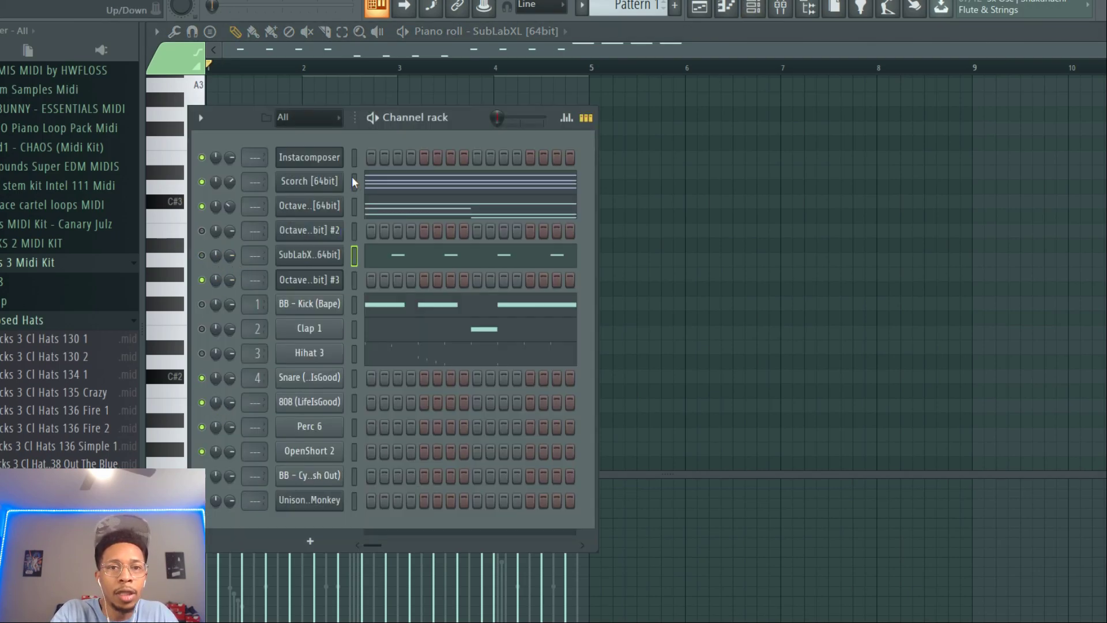
pyautogui.click(321, 152)
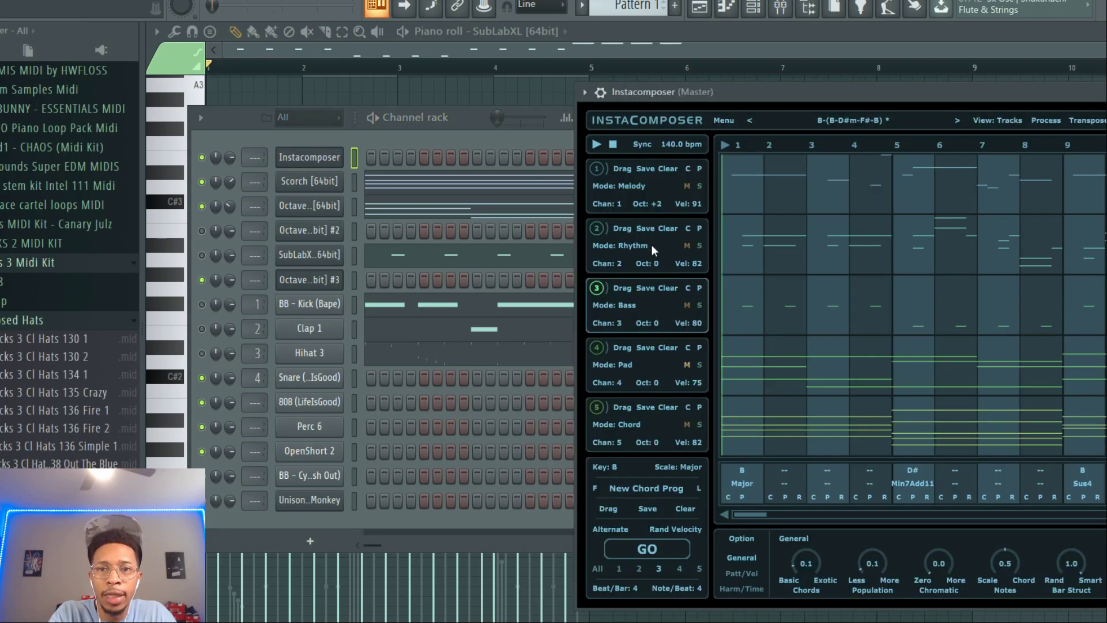
pyautogui.click(596, 169)
pyautogui.moveTo(621, 168); pyautogui.dragTo(324, 230)
pyautogui.click(201, 230)
pyautogui.press('space')
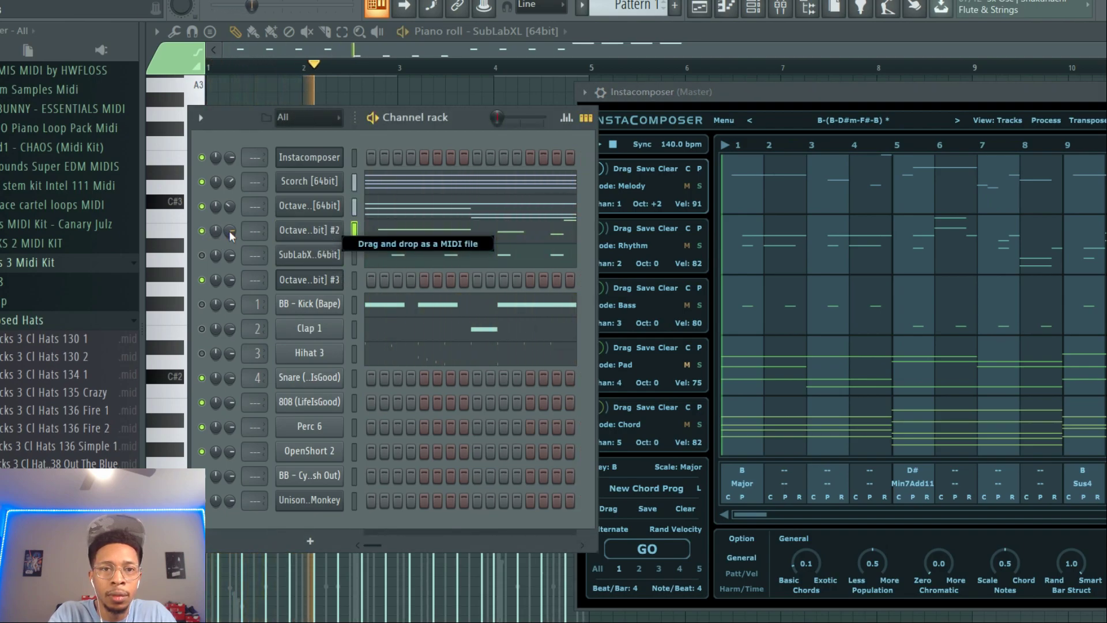
# Load the preset XP5 - Key - Sloop in Octave #2 for the melody while the pattern plays
pyautogui.click(314, 233)
pyautogui.click(999, 393)
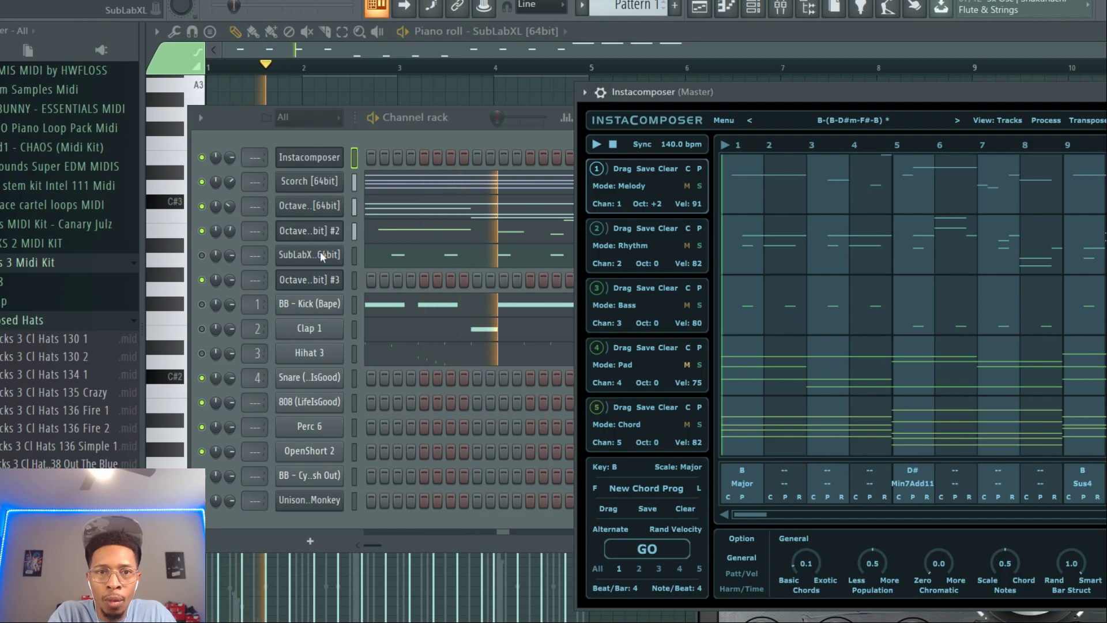
pyautogui.click(308, 227)
pyautogui.click(308, 227)
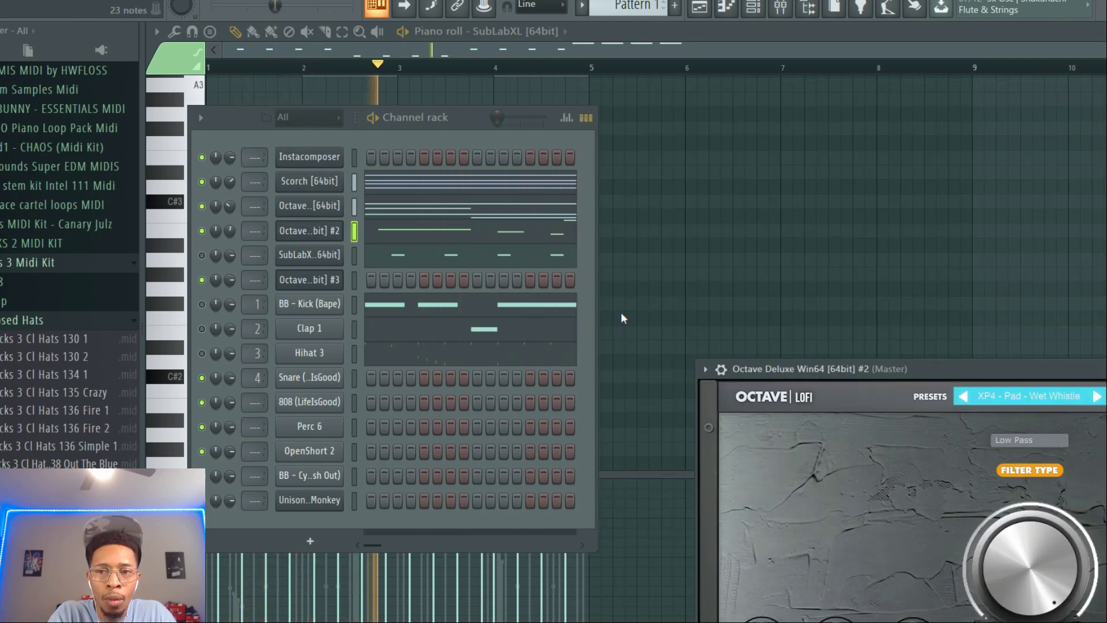
pyautogui.click(1029, 403)
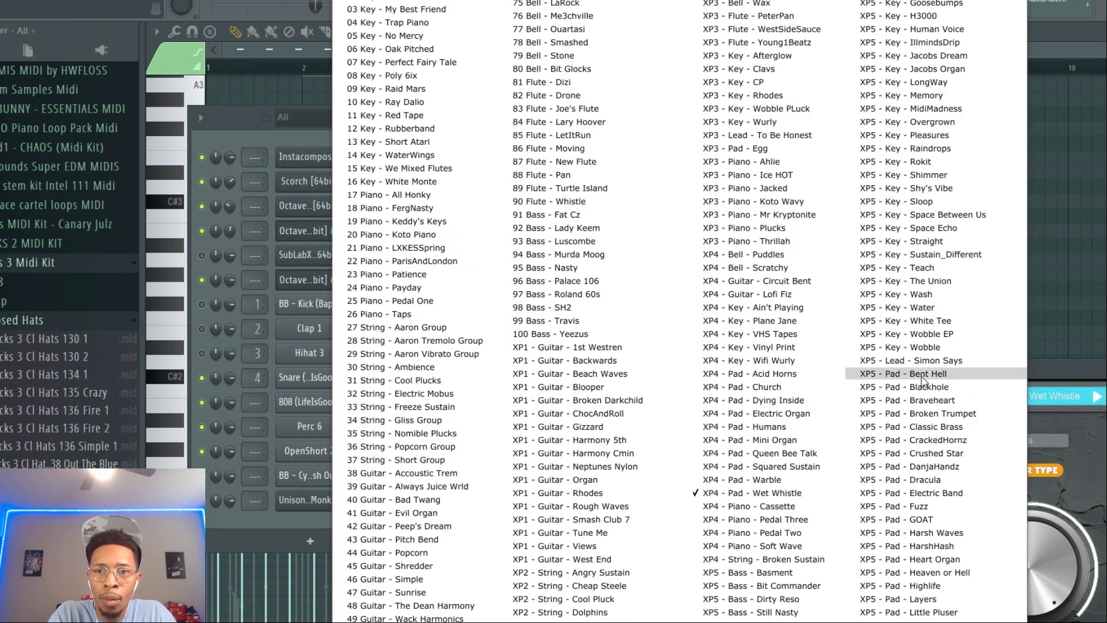
pyautogui.click(932, 201)
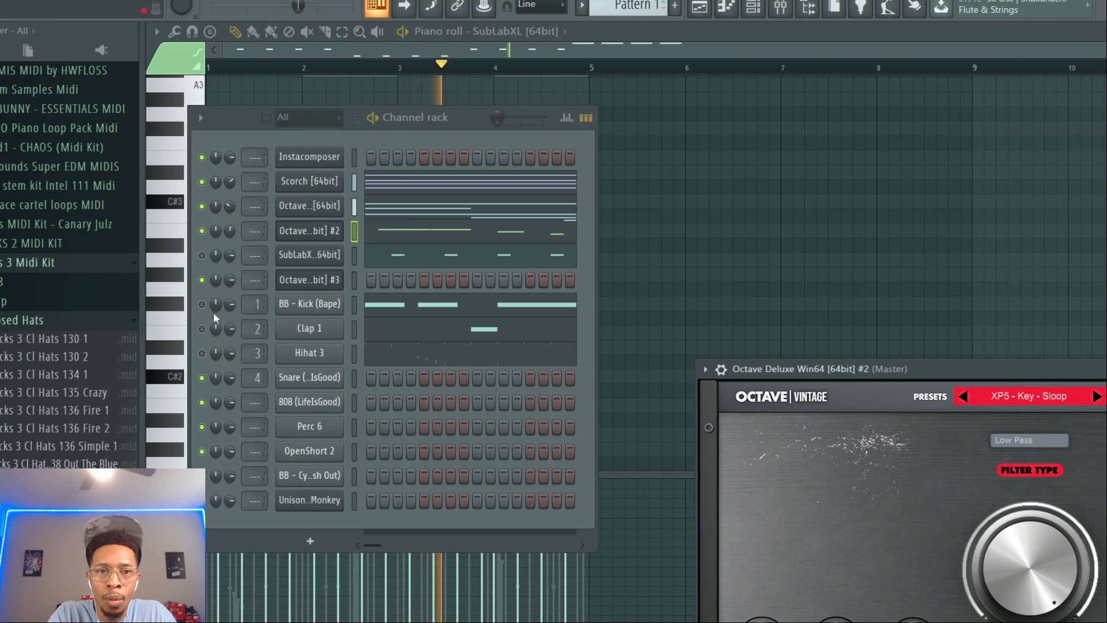
# Unmute the BB - Kick (Bape), Clap 1 and Hihat 3 channels and listen to them with the melody
pyautogui.click(201, 304)
pyautogui.click(200, 329)
pyautogui.click(200, 348)
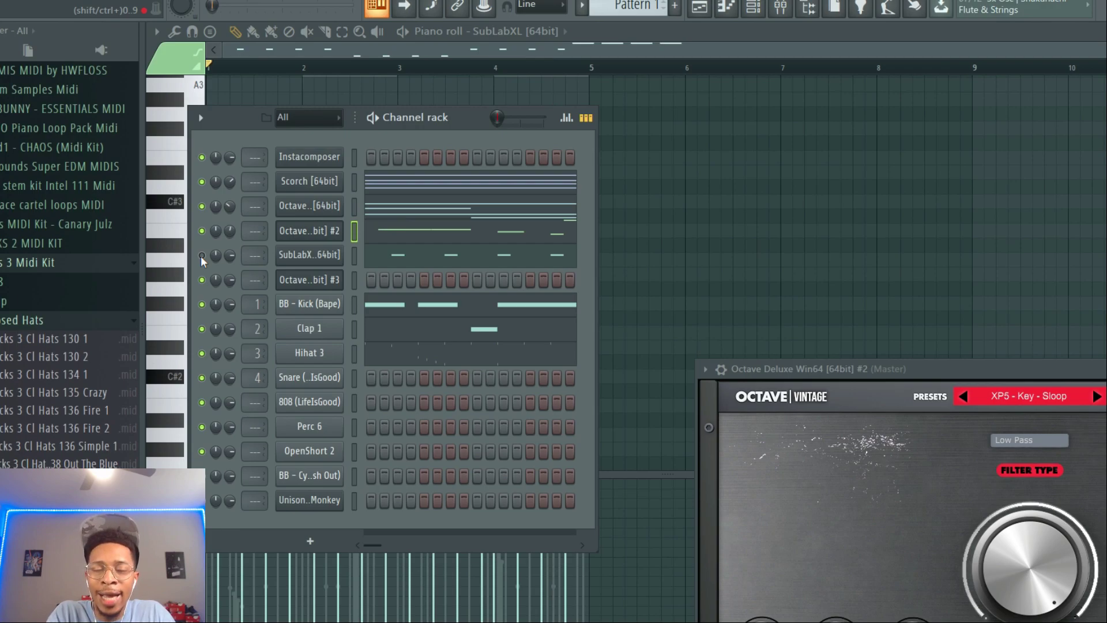
# Bring Instacomposer fully into view, look through its Factory 01 chord progression presets and close the list without choosing one
pyautogui.click(312, 157)
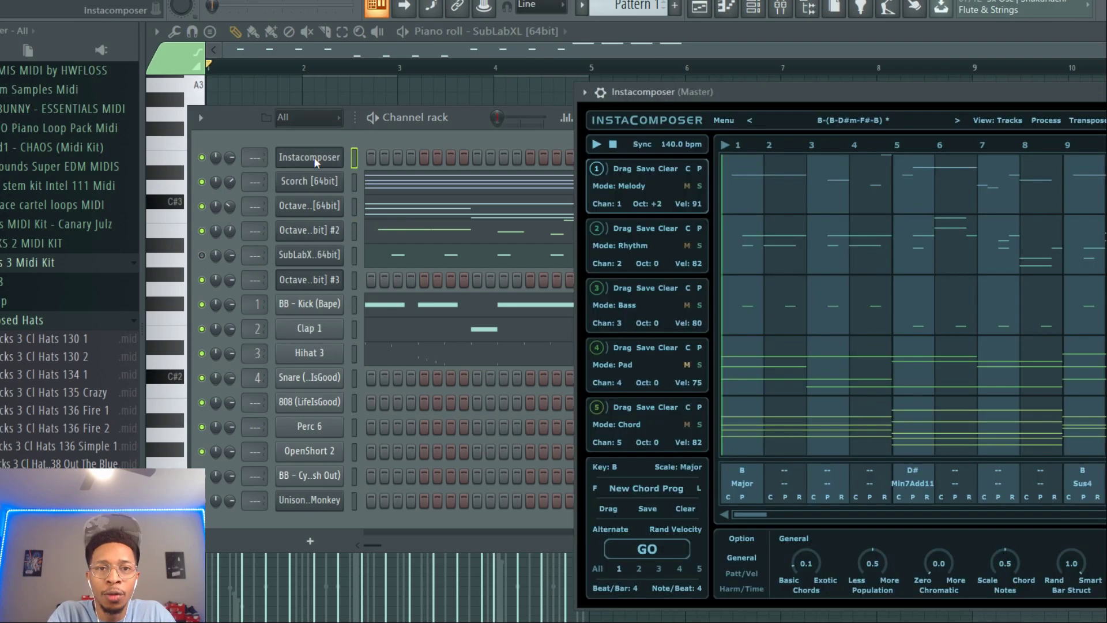
pyautogui.moveTo(897, 96); pyautogui.dragTo(564, 23)
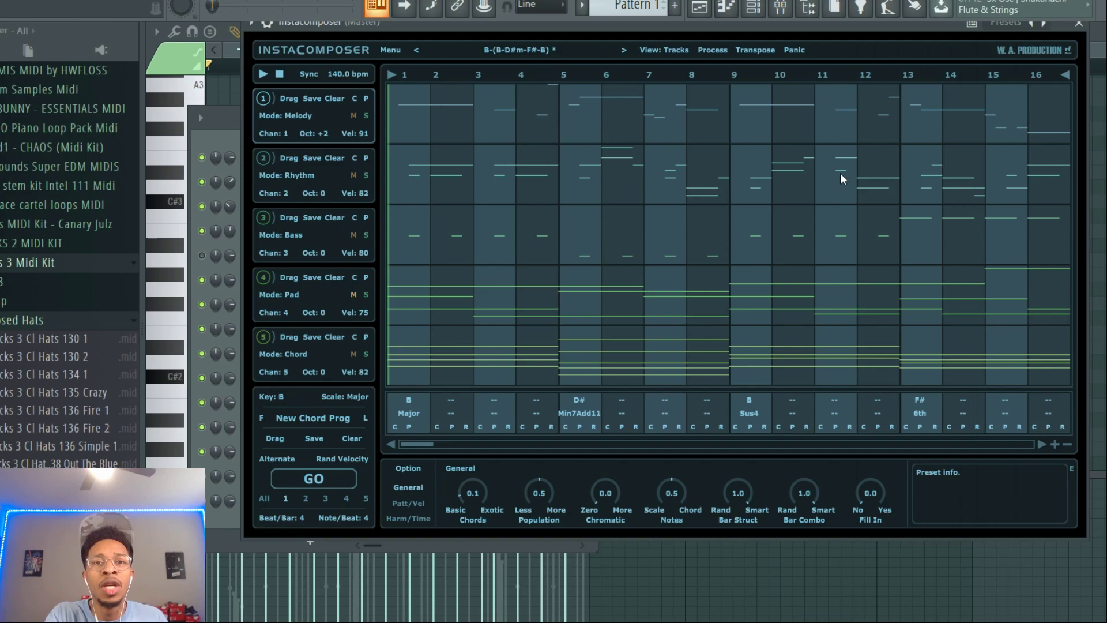
pyautogui.click(533, 51)
pyautogui.moveTo(535, 53)
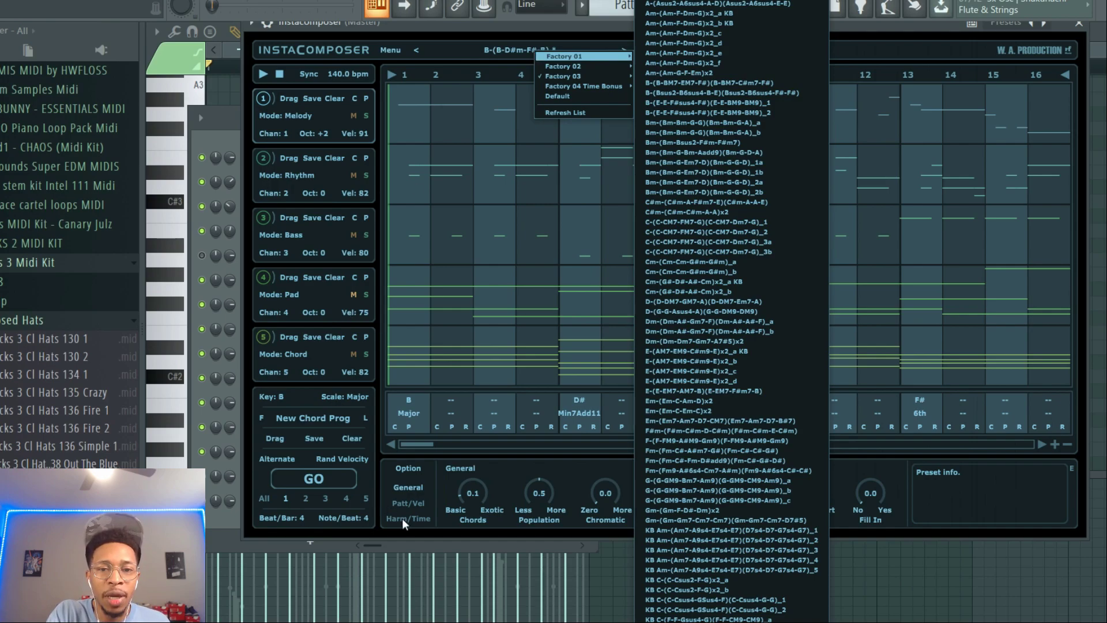
pyautogui.click(439, 527)
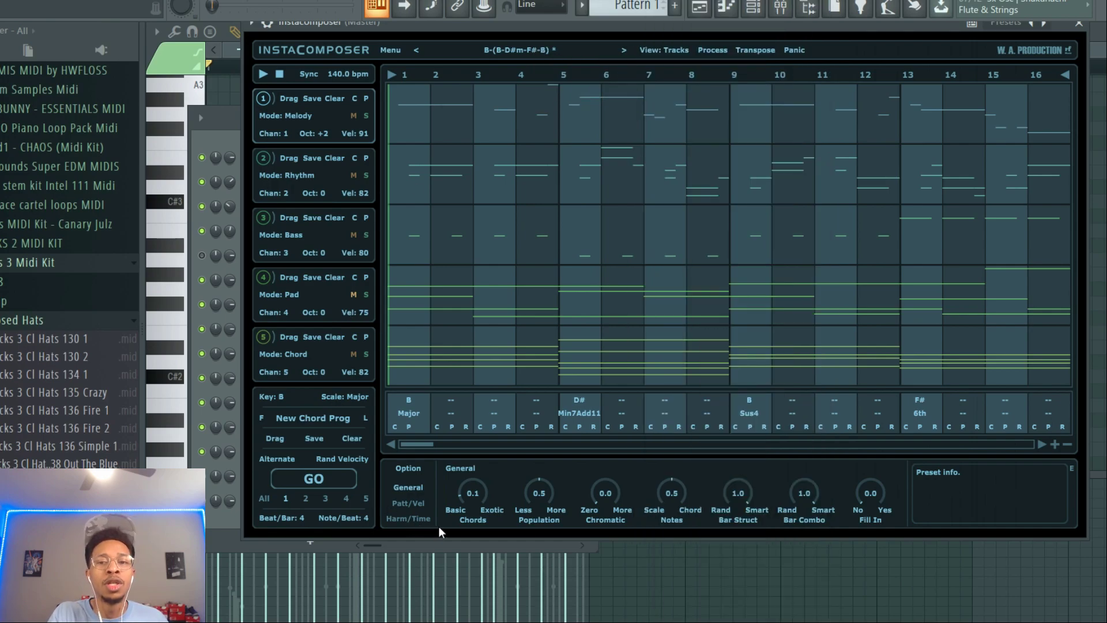